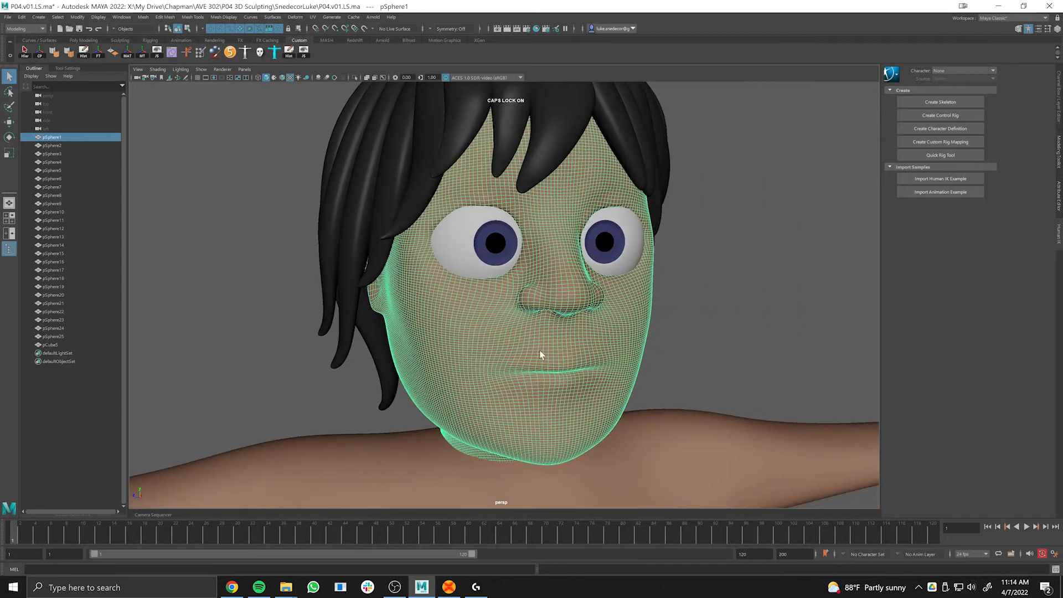
left_click_drag(562, 290, 595, 326, "alt")
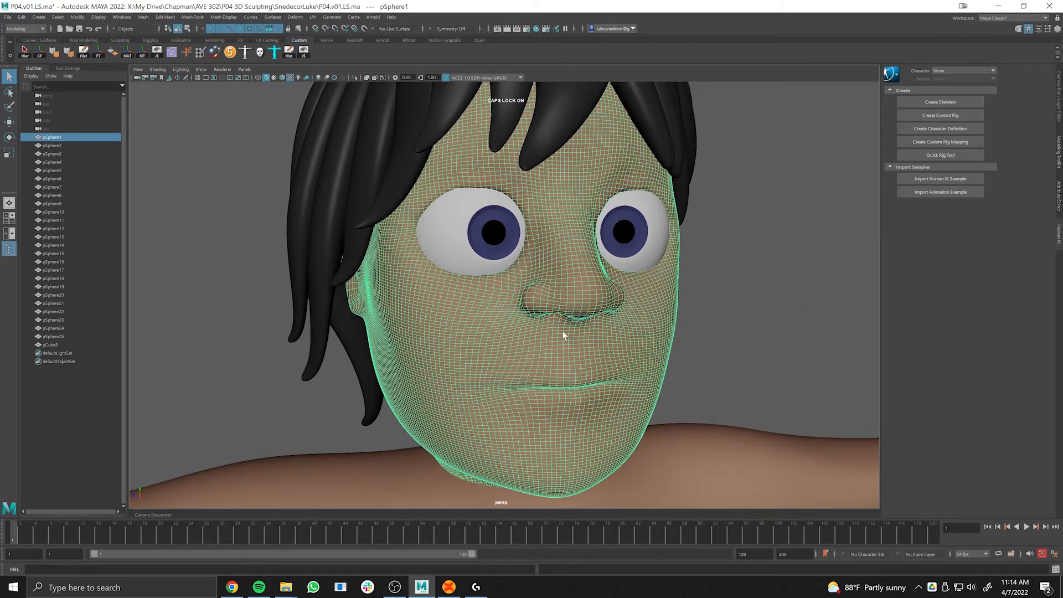
right_click_drag(798, 360, 683, 334, "alt")
middle_click_drag(683, 334, 671, 374, "alt")
left_click_drag(647, 346, 662, 334, "alt")
right_click_drag(663, 333, 676, 331, "alt")
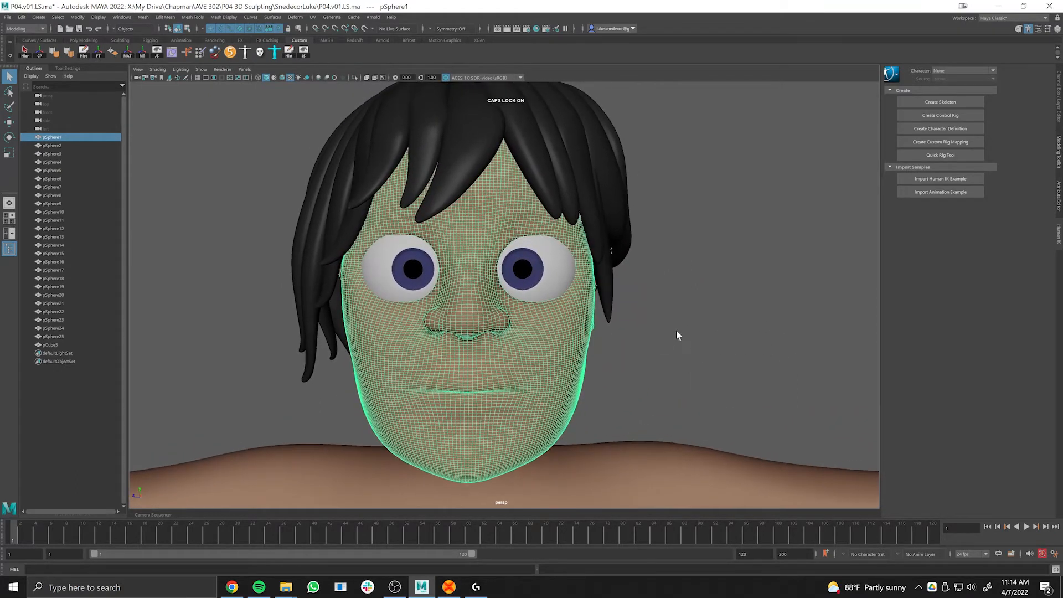
Switch to Chrome and review the face retopology reference images, focusing on the colored loops around the eyes and mouth.
left_click(242, 591)
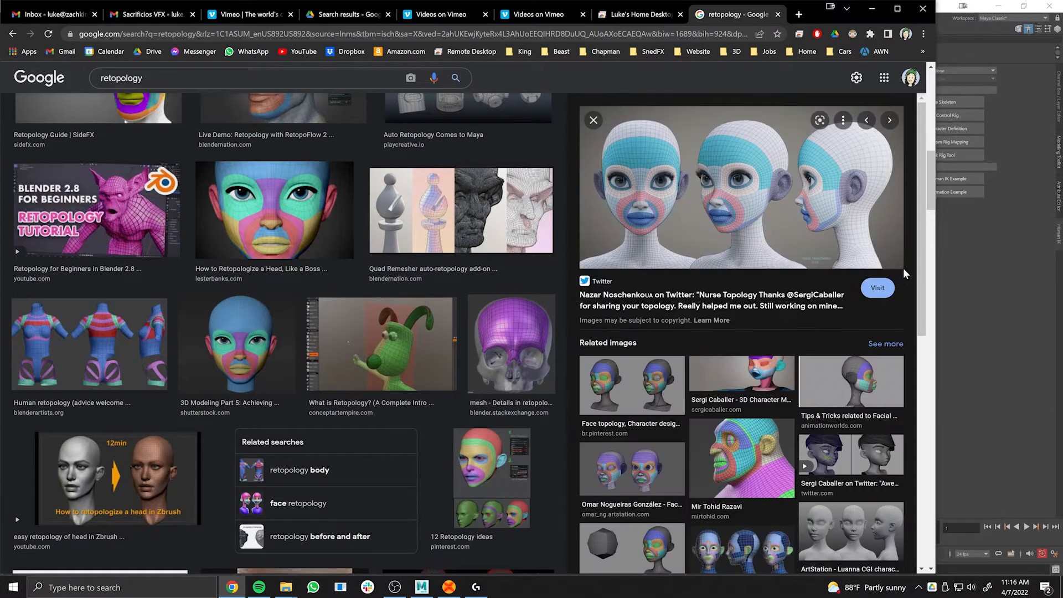
left_click_drag(811, 12, 607, 596)
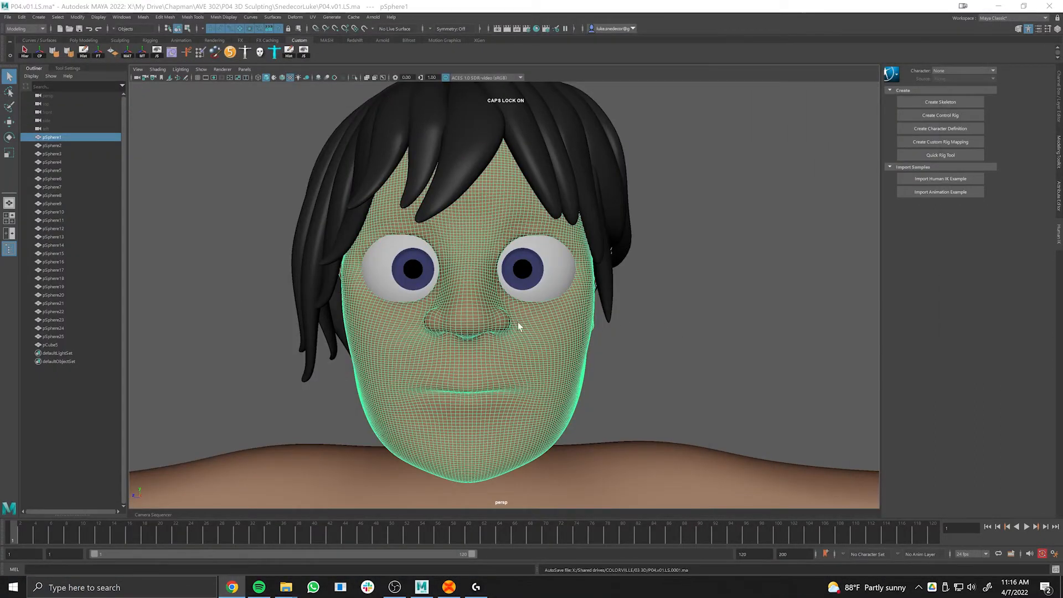
Examine the dense wireframe of the head sculpt in Maya from the front and at an angle.
middle_click_drag(519, 327, 598, 317, "alt")
left_click_drag(643, 316, 604, 323, "alt")
right_click_drag(603, 323, 634, 321, "alt")
middle_click_drag(634, 322, 648, 313, "alt")
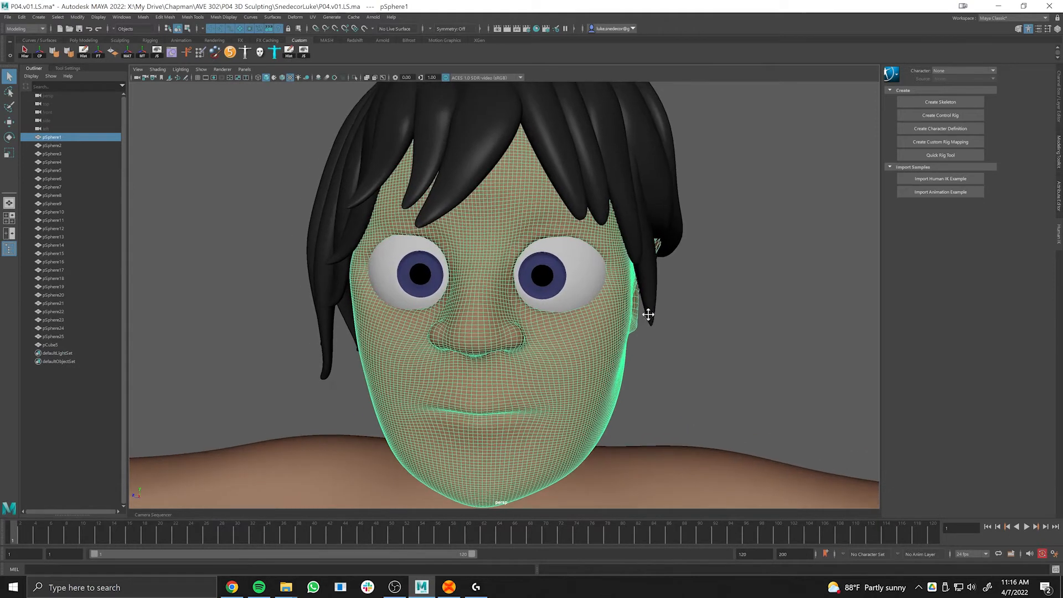
right_click_drag(649, 316, 638, 337, "alt")
right_click_drag(508, 316, 659, 323, "alt")
middle_click_drag(659, 323, 679, 359, "alt")
left_click_drag(680, 359, 697, 351, "alt")
right_click_drag(685, 337, 713, 346, "alt")
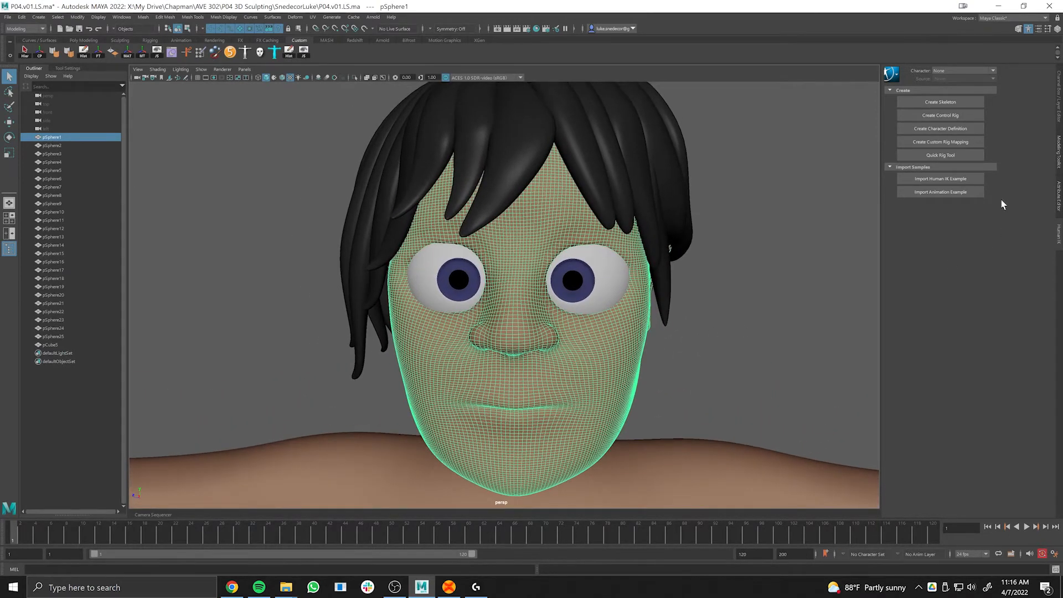
Show the Modeling Toolkit and try to start Quad Draw with no mesh selected.
left_click(1058, 147)
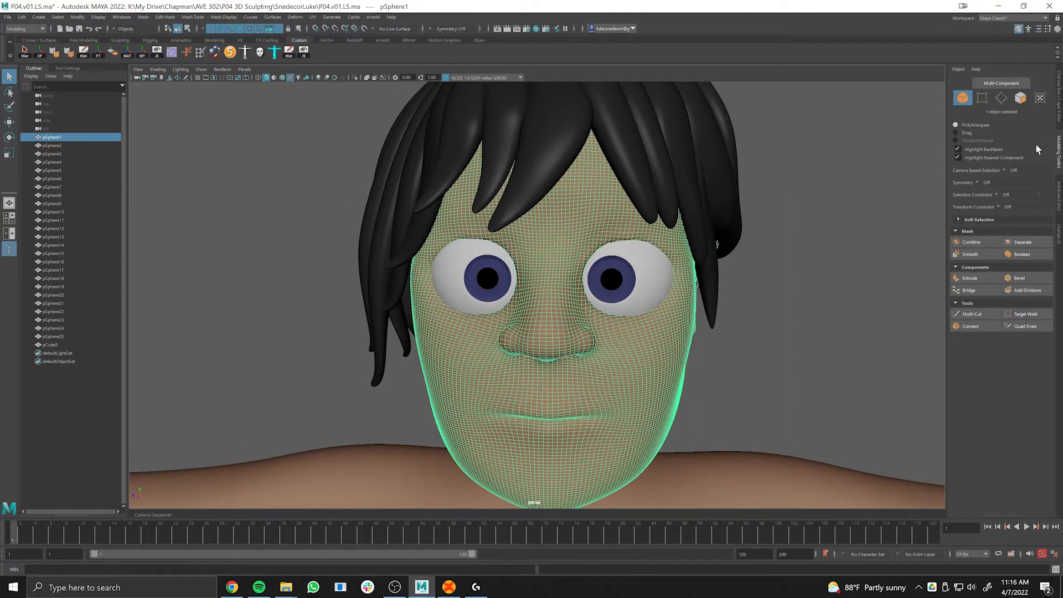
left_click(1022, 30)
left_click(1022, 31)
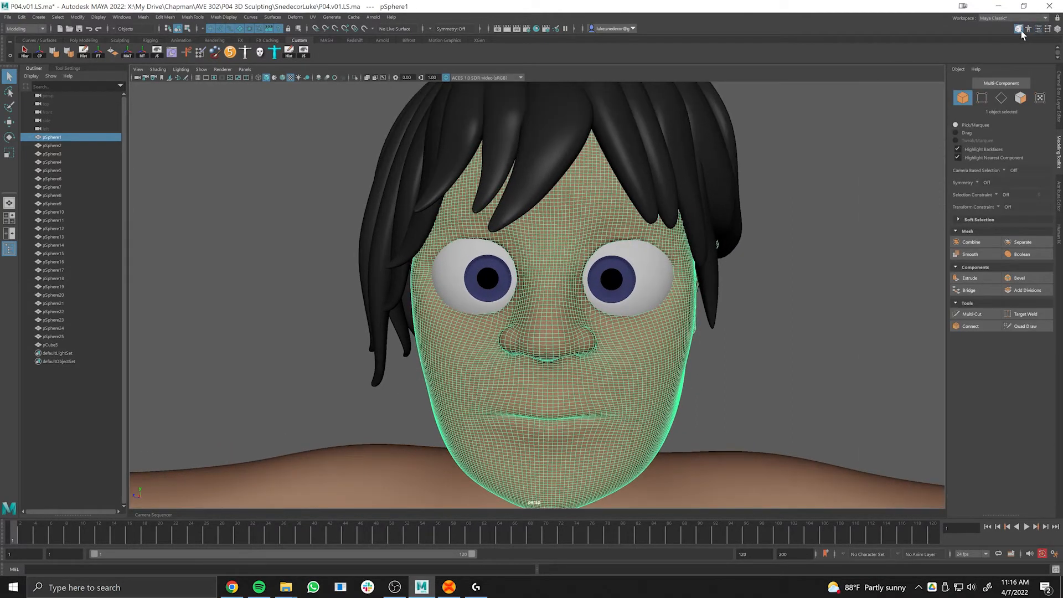
left_click(1021, 30)
left_click(1021, 30)
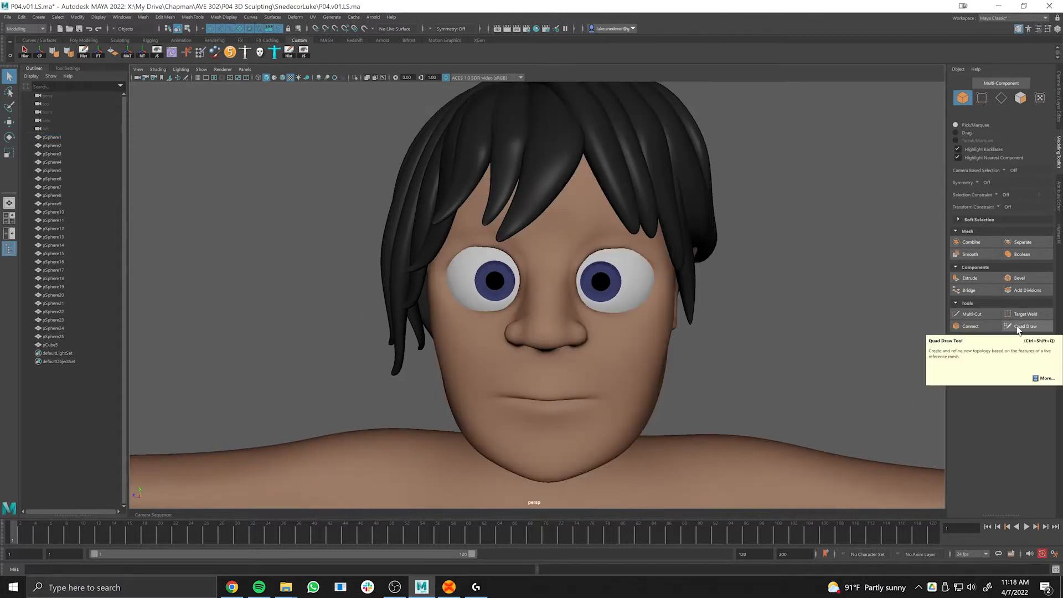
left_click(1018, 327)
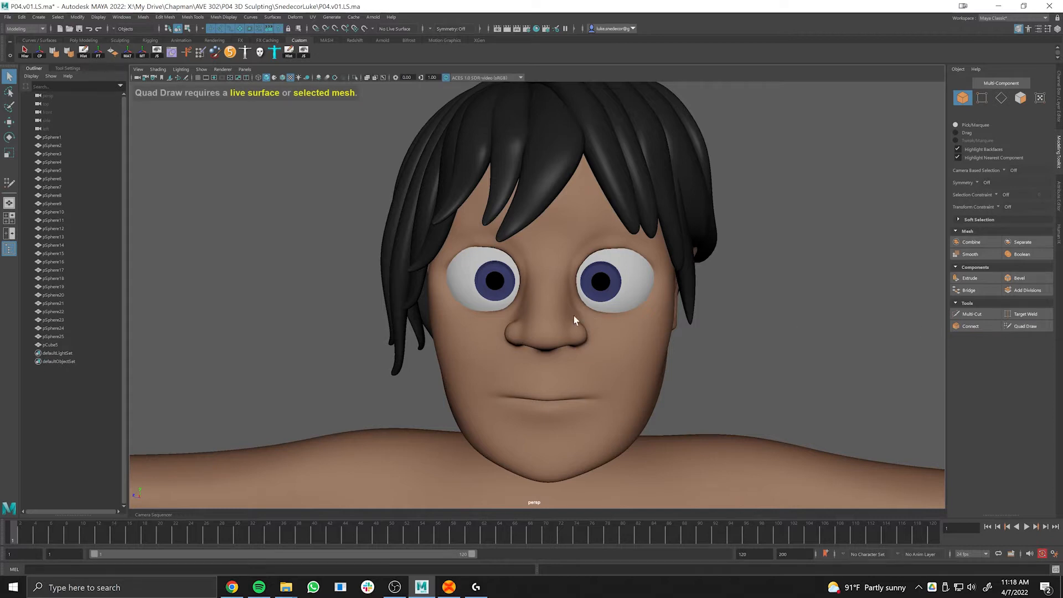
Select the HeadSculpt mesh and make it the live surface.
scroll(610, 331, "up", 3)
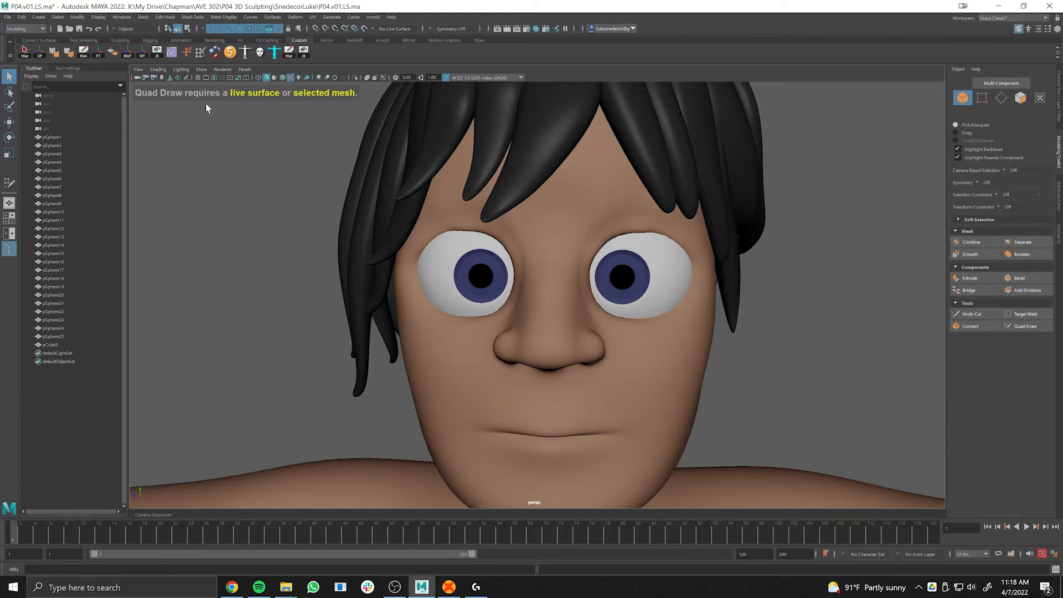
left_click(572, 335)
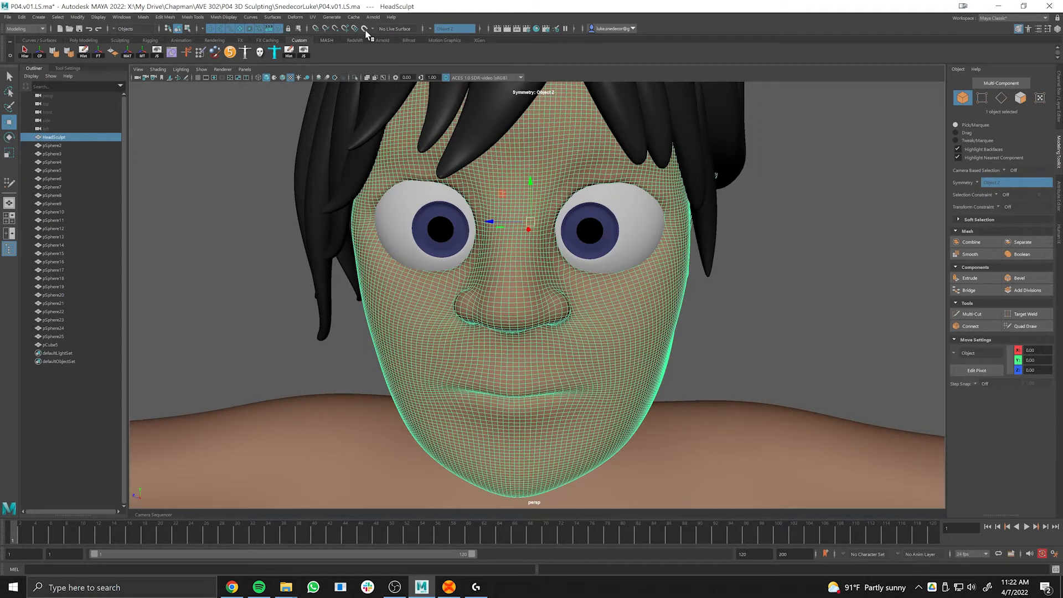
left_click(365, 29)
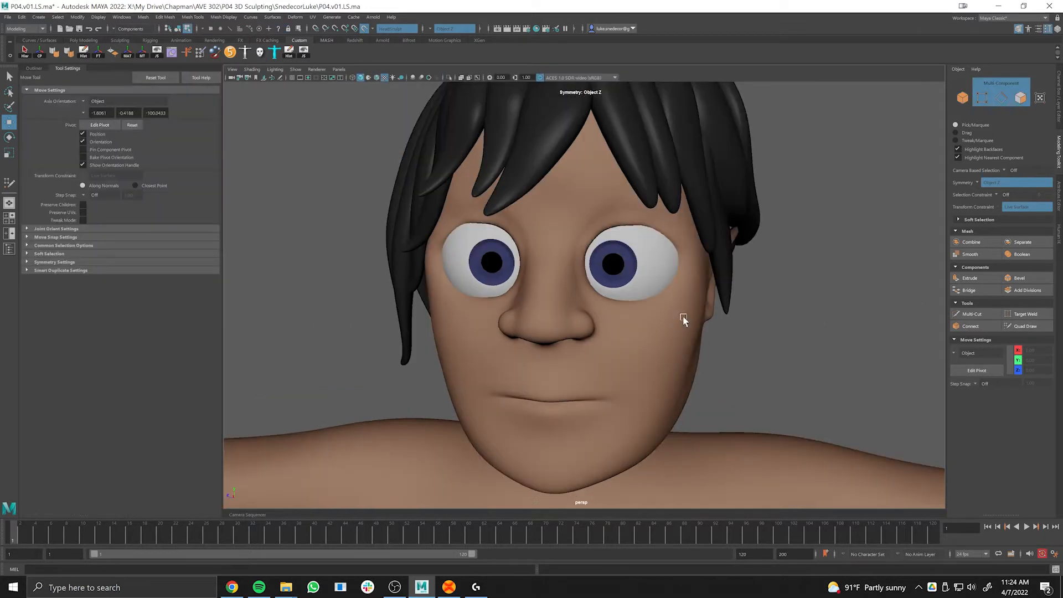
Start Quad Draw and place two concentric rings of dots around the eye with Object Z symmetry.
left_click_drag(645, 311, 643, 315, "alt")
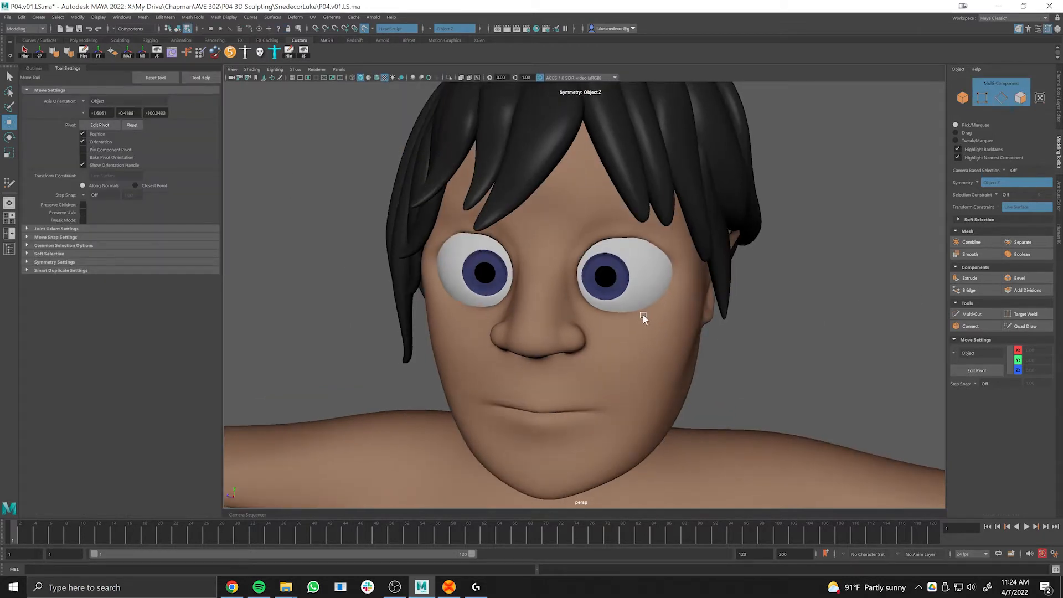
left_click(1024, 326)
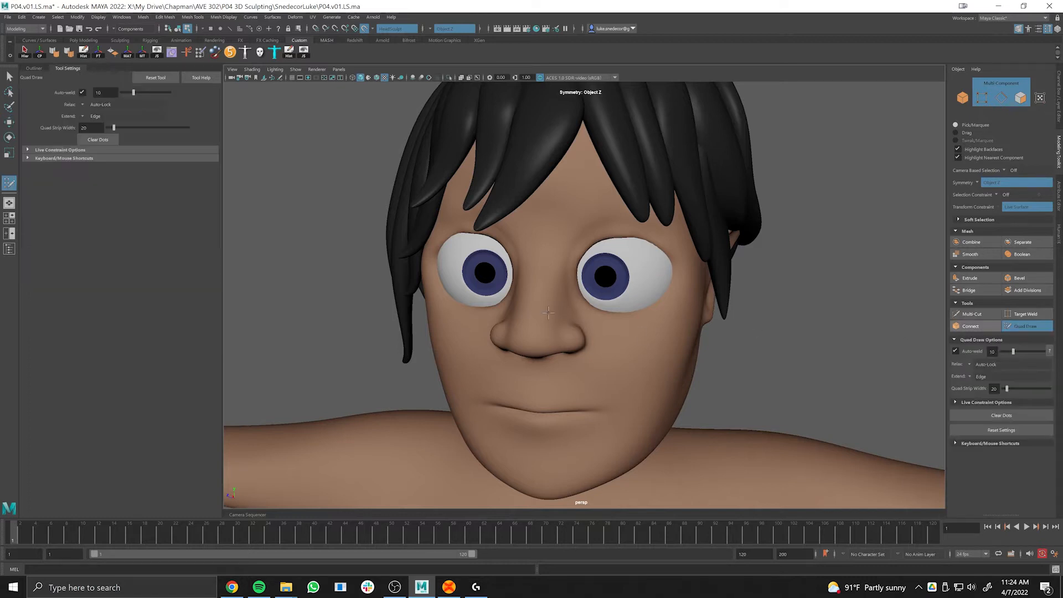
right_click_drag(570, 311, 665, 297, "alt")
middle_click_drag(665, 296, 674, 268, "alt")
right_click_drag(675, 269, 674, 251, "alt")
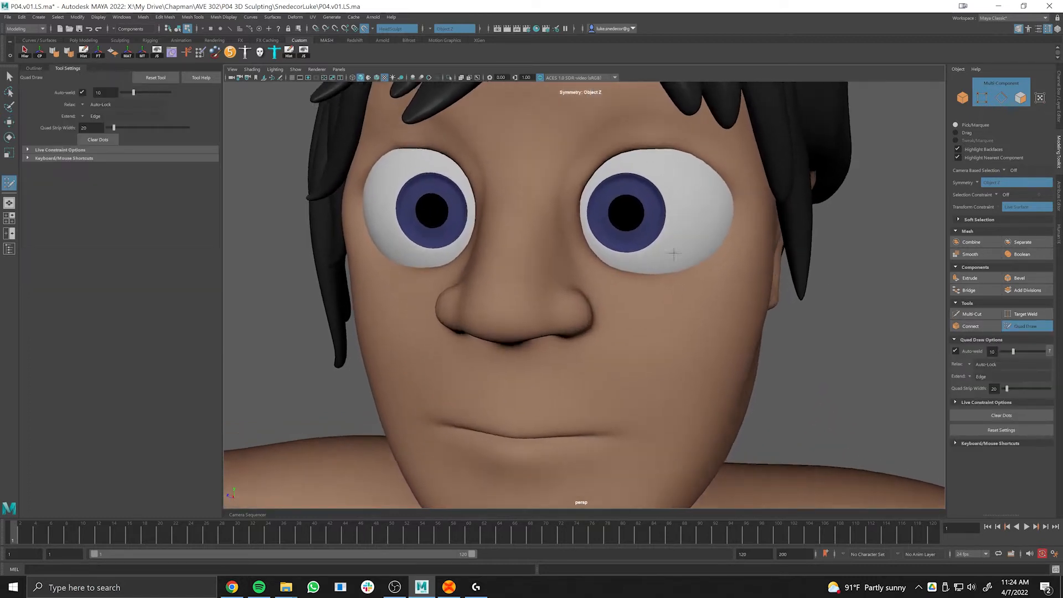
middle_click_drag(674, 251, 691, 287, "alt")
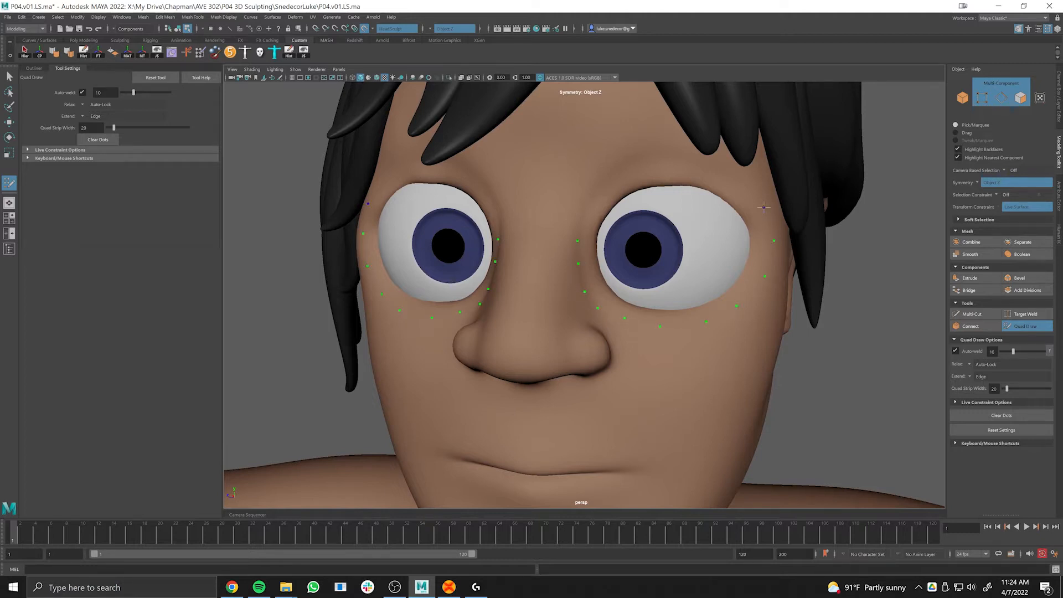
left_click(589, 200)
left_click(613, 296)
Fill the dots with quads along the nose side of the eye and beneath it.
right_click_drag(618, 251, 820, 230, "alt")
middle_click_drag(820, 230, 693, 254, "alt")
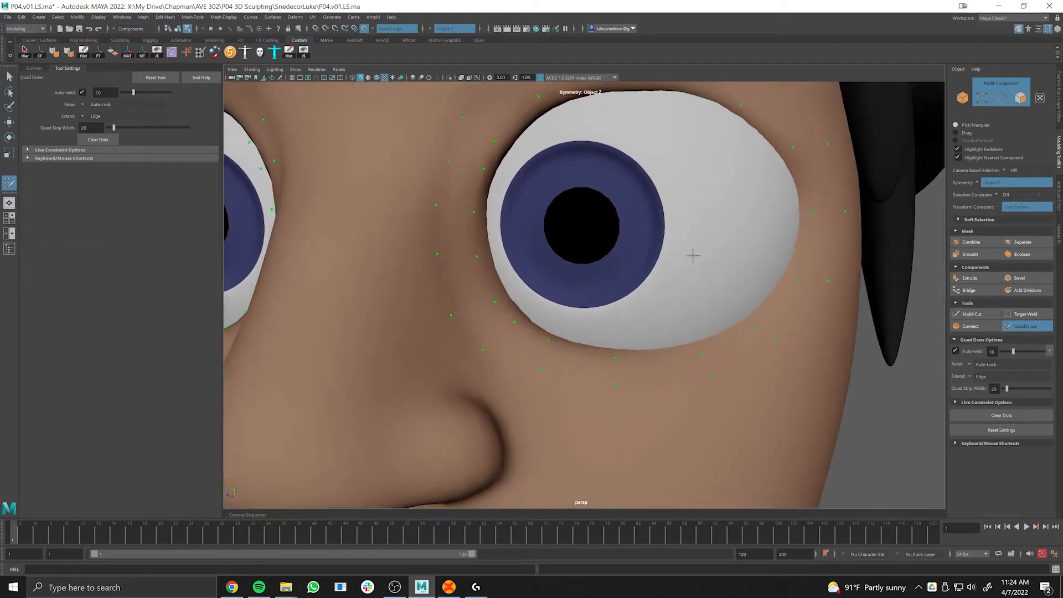
left_click_drag(718, 250, 696, 257, "alt")
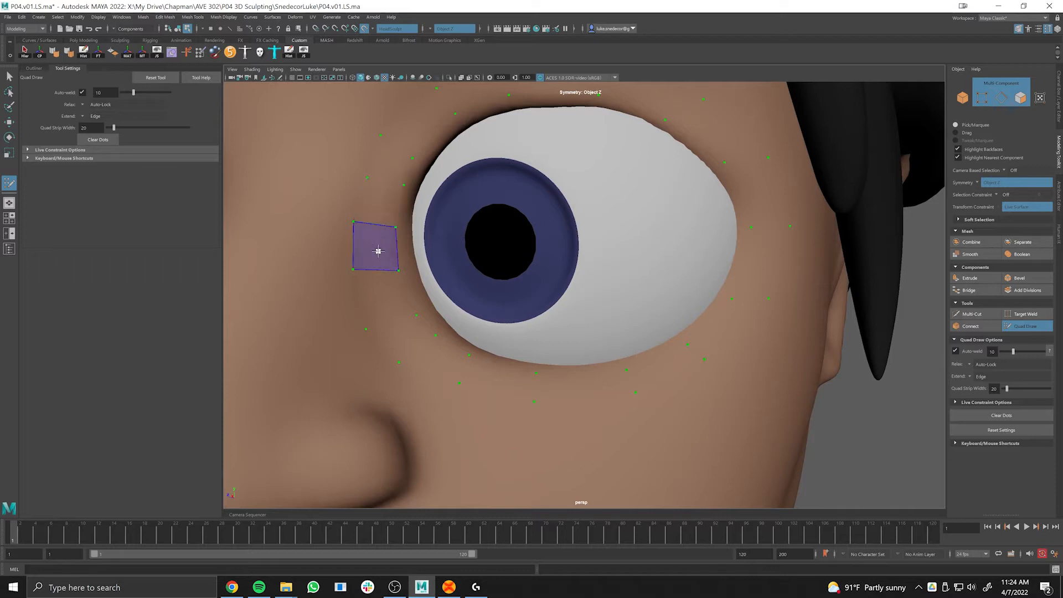
left_click(380, 206, "shift")
left_click(376, 248, "shift")
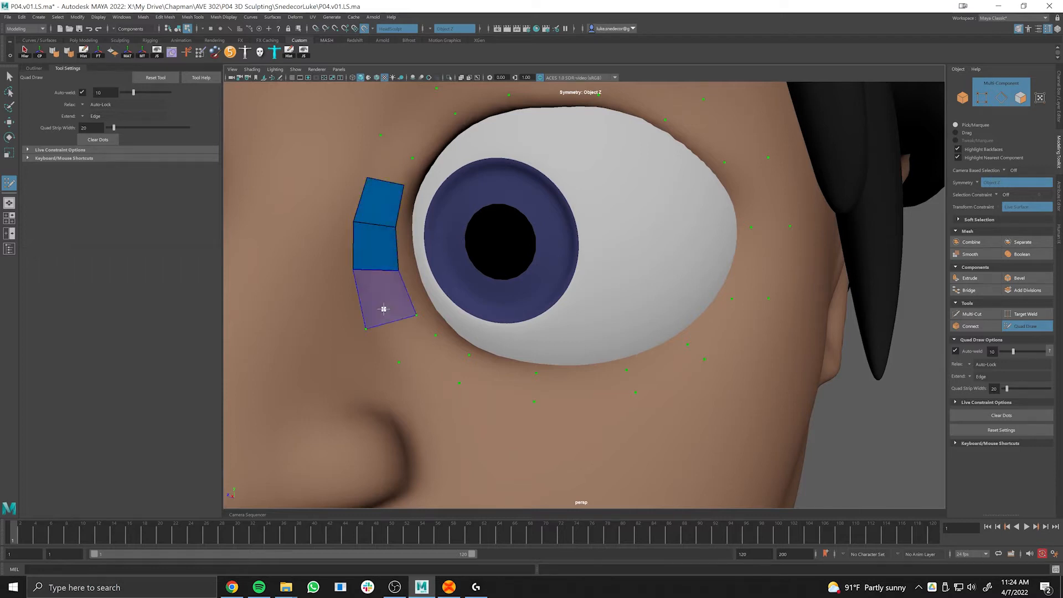
left_click(385, 298, "shift")
left_click(408, 343, "shift")
left_click(442, 360, "shift")
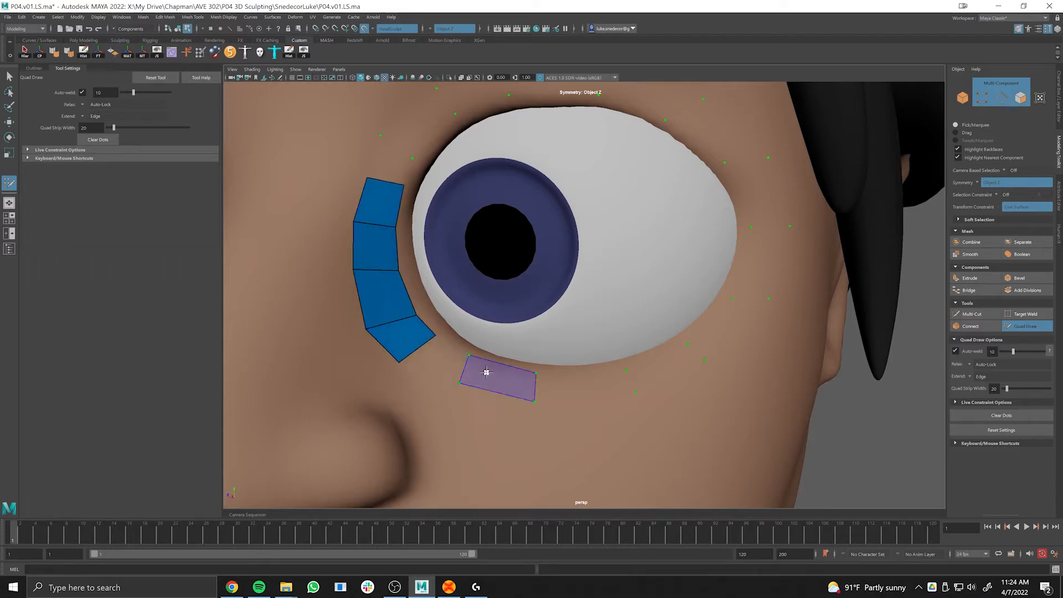
left_click(493, 374, "shift")
left_click(669, 369, "shift")
left_click(582, 382, "shift")
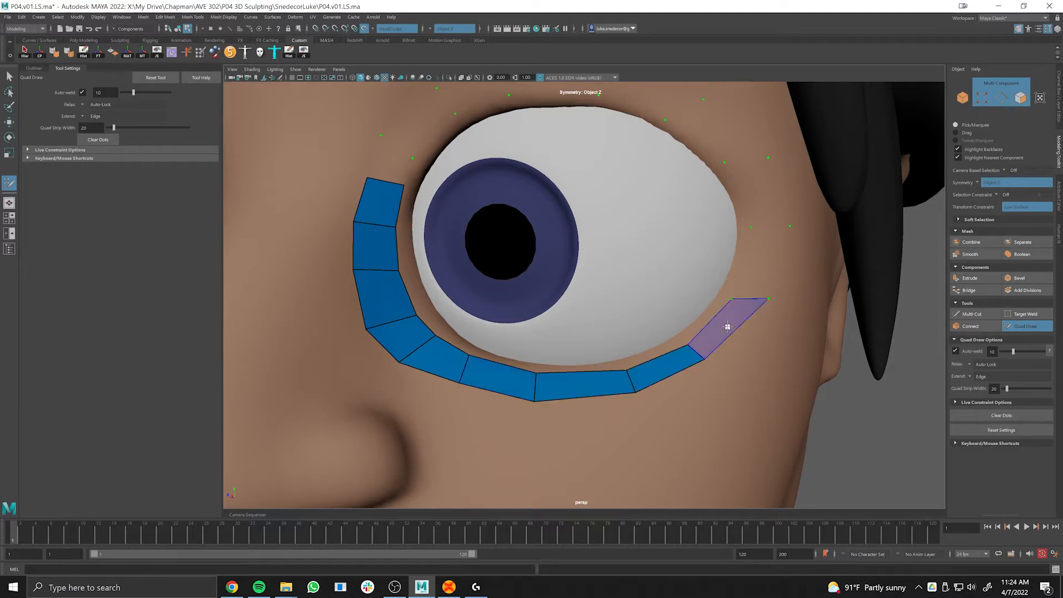
Continue filling quads up the outer side and over the top of the eye to close the ring.
left_click(724, 321, "shift")
left_click(770, 255, "shift")
left_click(758, 194, "shift")
left_click(713, 134, "shift")
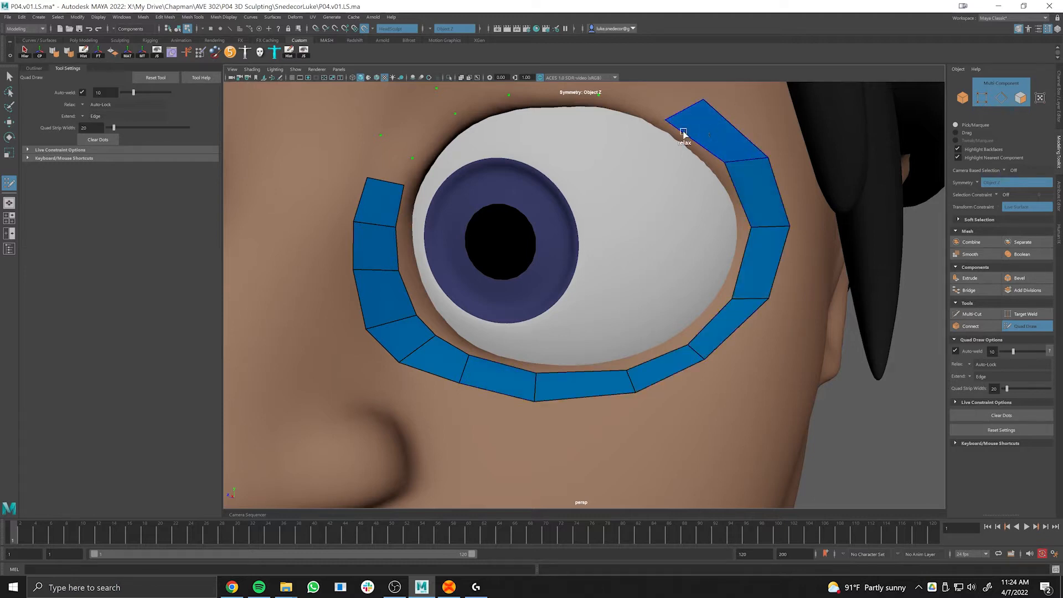
scroll(690, 185, "down", 3)
middle_click_drag(691, 190, 718, 259, "alt")
left_click(648, 211, "shift")
left_click(590, 207, "shift")
left_click(524, 214, "shift")
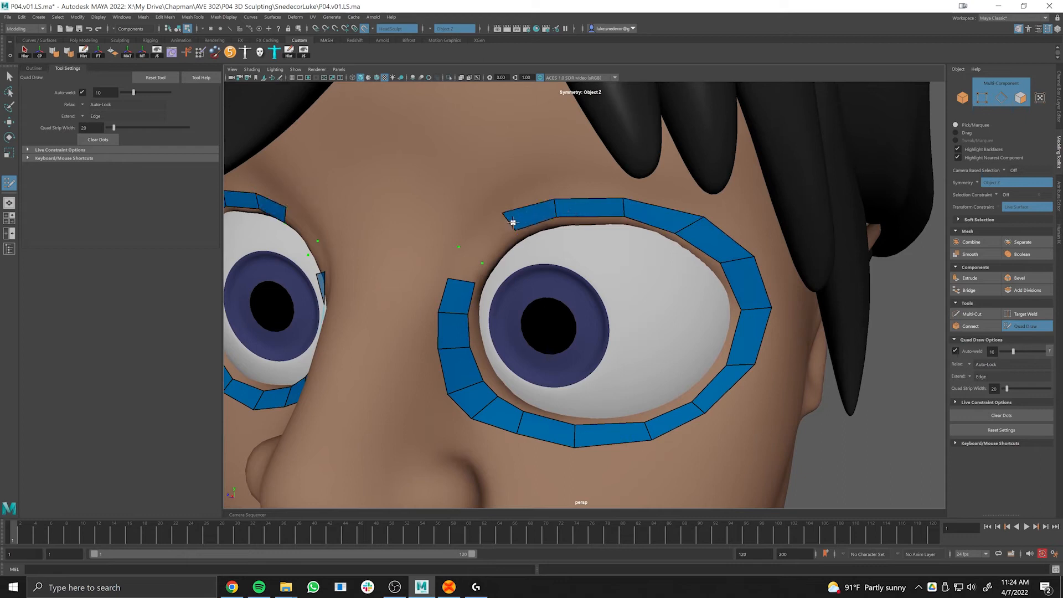
left_click(488, 237, "shift")
left_click(469, 264, "shift")
Insert an edge loop around the middle of the quad ring encircling the eye.
left_click_drag(592, 281, 642, 266, "alt")
right_click_drag(643, 265, 597, 276, "alt")
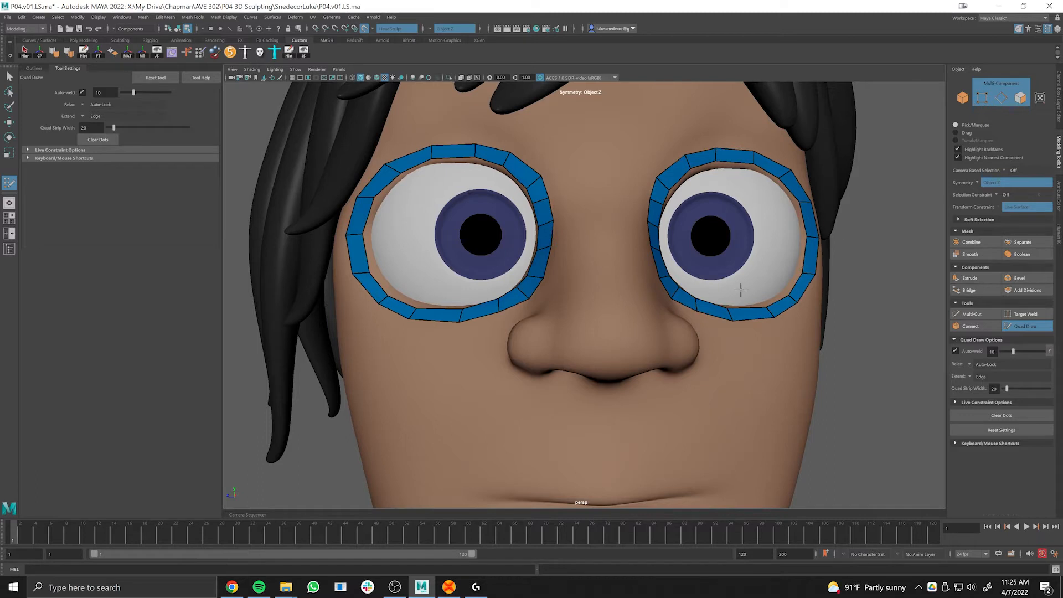
left_click_drag(689, 256, 667, 254, "alt")
right_click_drag(667, 255, 833, 259, "alt")
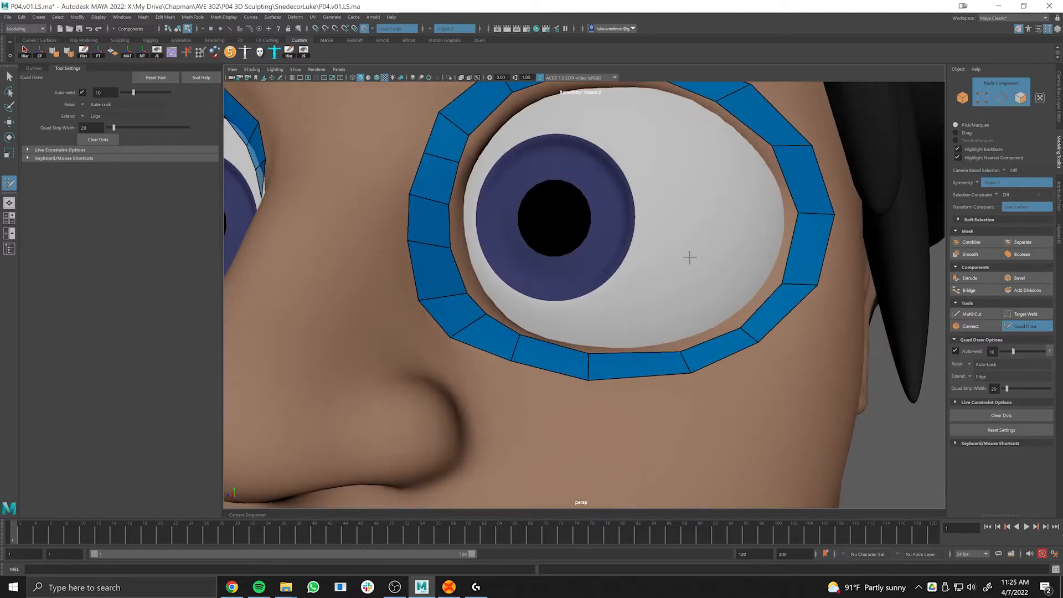
middle_click_drag(690, 256, 683, 282, "alt")
mouse_move(708, 206)
left_mouse_down("alt")
mouse_move(677, 283)
mouse_move(693, 200)
left_mouse_up("alt")
right_click_drag(692, 200, 670, 260, "alt")
mouse_move(671, 261)
left_mouse_down("alt")
mouse_move(667, 233)
mouse_move(662, 266)
left_mouse_up("alt")
right_click_drag(565, 276, 596, 276, "alt")
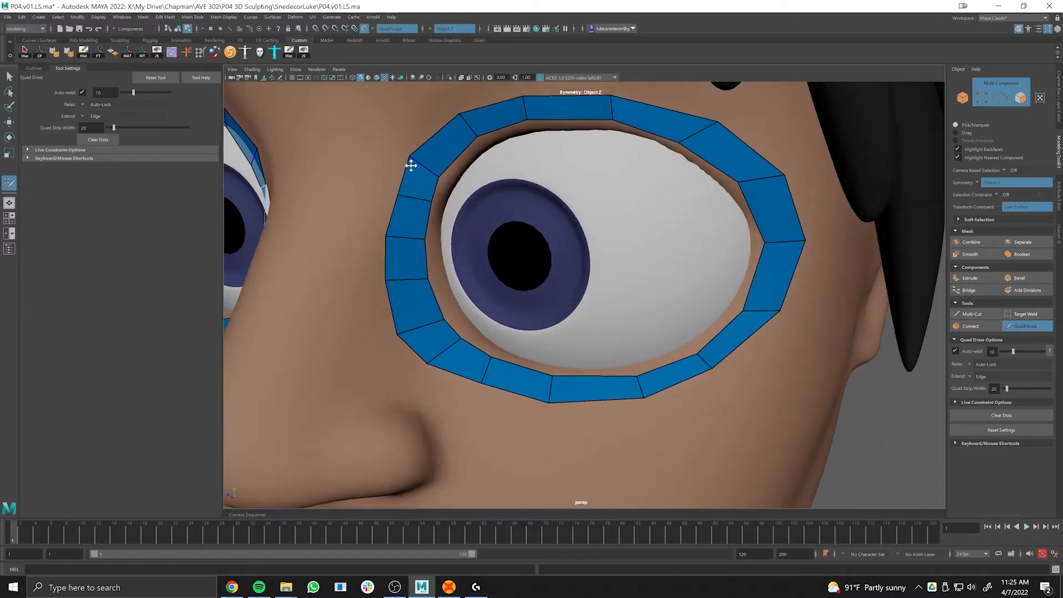
left_click(405, 237, "ctrl")
Examine how the divided eye ring sits on the face from the side and three-quarter angles.
left_click_drag(457, 281, 427, 276, "alt")
middle_click_drag(427, 275, 614, 287, "alt")
right_click_drag(615, 287, 504, 271, "alt")
left_click_drag(503, 271, 455, 244, "alt")
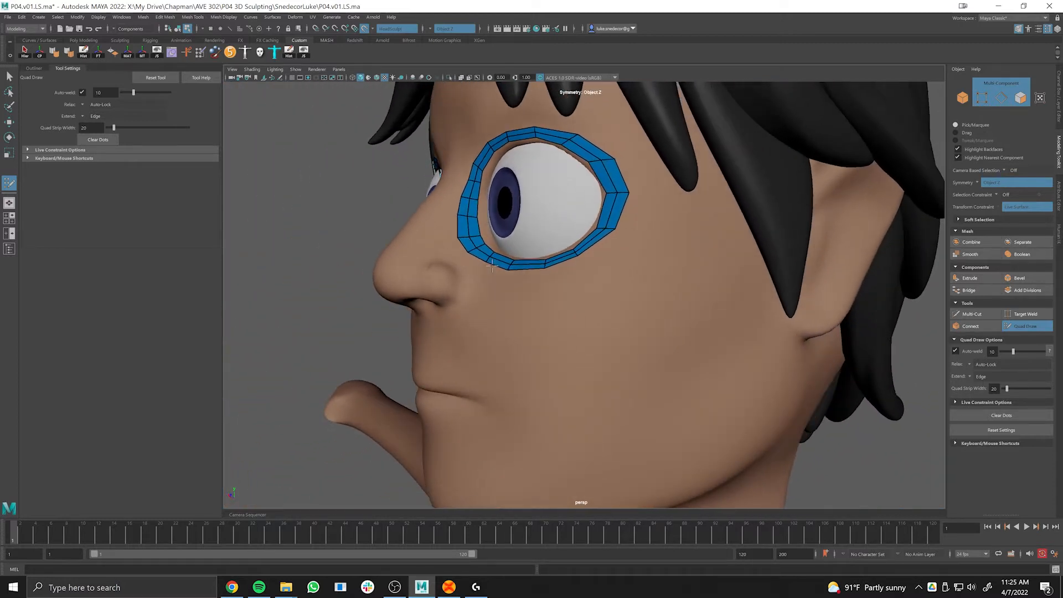
right_click_drag(454, 244, 488, 236, "alt")
middle_click_drag(488, 235, 596, 275, "alt")
right_click_drag(595, 274, 661, 279, "alt")
left_click_drag(661, 280, 620, 294, "alt")
right_click_drag(620, 294, 591, 262, "alt")
middle_click_drag(591, 261, 593, 290, "alt")
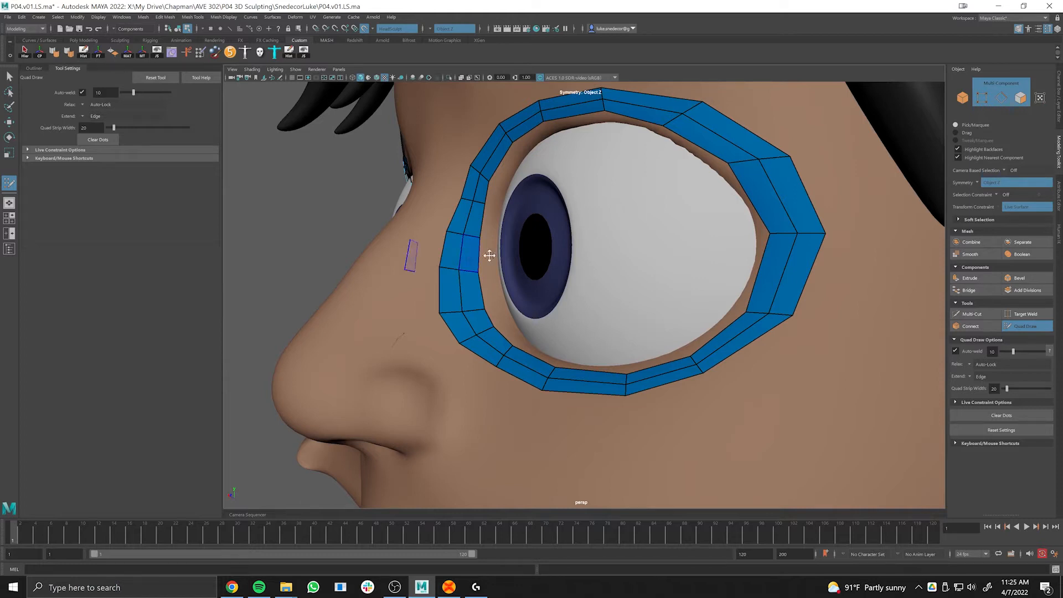
right_click_drag(473, 255, 463, 253, "alt")
left_click_drag(463, 254, 537, 240, "alt")
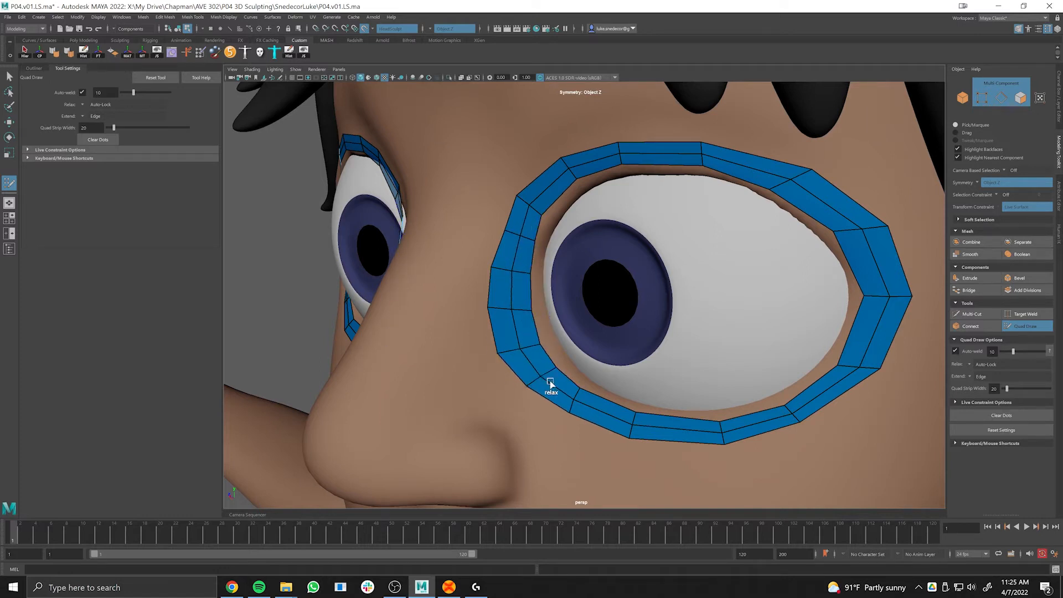
Relax the eye ring's vertices along its lower, outer and upper parts to even out the quads.
mouse_move(634, 418)
left_mouse_down("shift")
mouse_move(733, 433)
mouse_move(750, 420)
mouse_move(662, 343)
mouse_move(683, 393)
left_mouse_up("shift")
middle_click_drag(682, 392, 649, 349, "alt")
right_click_drag(650, 349, 690, 362, "alt")
mouse_move(612, 388)
left_mouse_down("shift")
mouse_move(607, 380)
mouse_move(713, 322)
mouse_move(731, 237)
mouse_move(758, 244)
left_mouse_up("shift")
middle_click_drag(758, 244, 727, 369, "alt")
mouse_move(736, 272)
left_mouse_down("shift")
mouse_move(609, 193)
mouse_move(513, 173)
mouse_move(408, 197)
mouse_move(349, 240)
mouse_move(343, 268)
mouse_move(370, 238)
mouse_move(345, 270)
mouse_move(340, 385)
mouse_move(368, 477)
left_mouse_up("shift")
middle_click_drag(390, 416, 426, 336, "alt")
right_click_drag(425, 336, 454, 333, "alt")
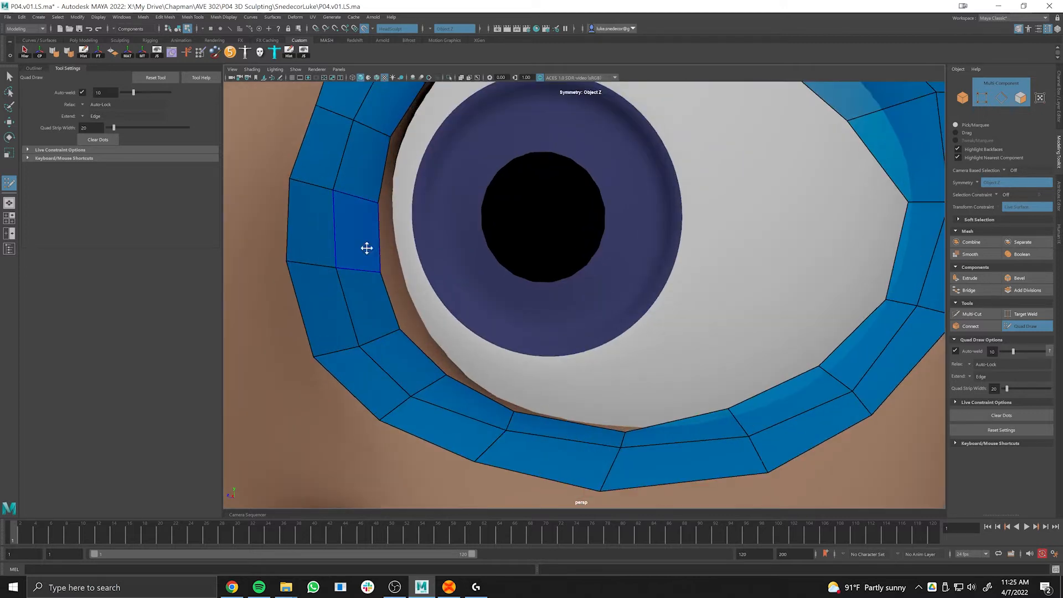
Switch the eye ring mesh to vertex selection and restart Quad Draw for adjusting the ring beside the nose.
right_click_drag(366, 248, 346, 245)
left_click_drag(502, 306, 415, 302, "alt")
right_click_drag(470, 299, 427, 291, "alt")
middle_click_drag(426, 291, 436, 287, "alt")
left_click_drag(437, 287, 606, 355, "alt")
right_click_drag(587, 349, 615, 343, "alt")
middle_click_drag(615, 344, 604, 324, "alt")
left_click_drag(604, 324, 587, 316, "alt")
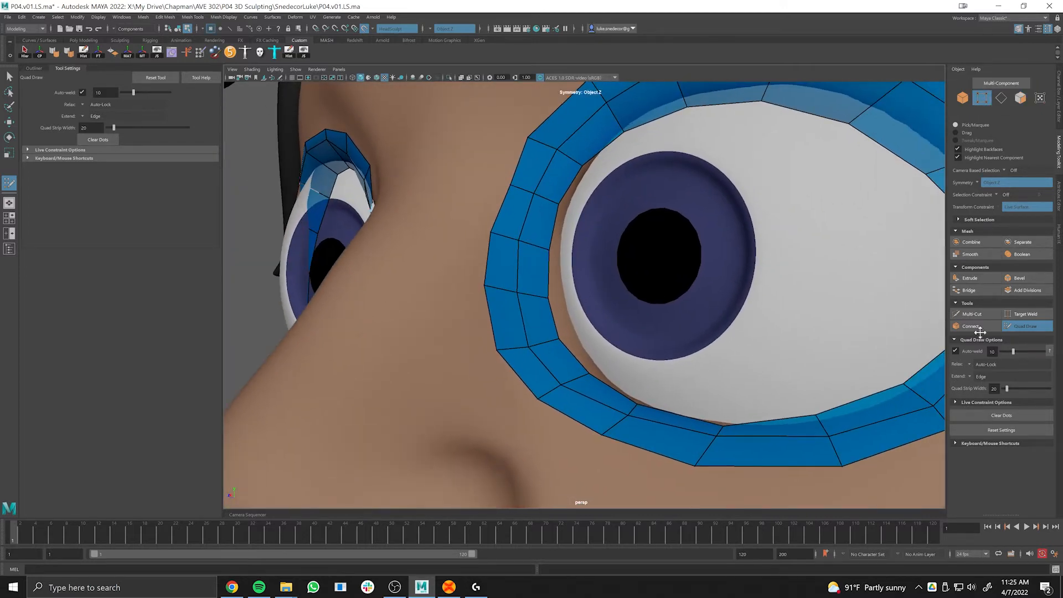
left_click(1025, 326)
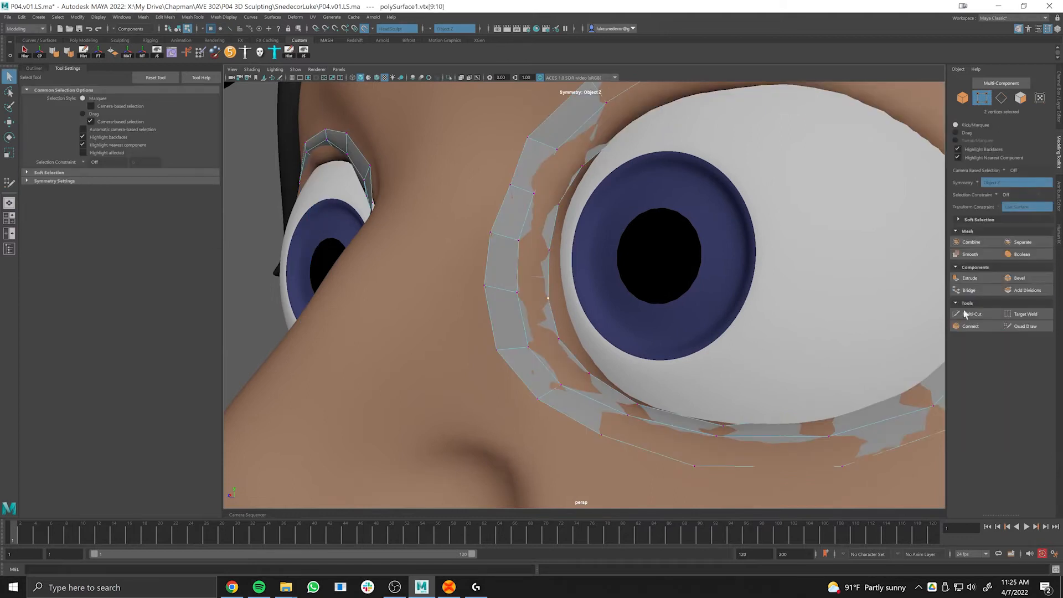
left_click(1025, 326)
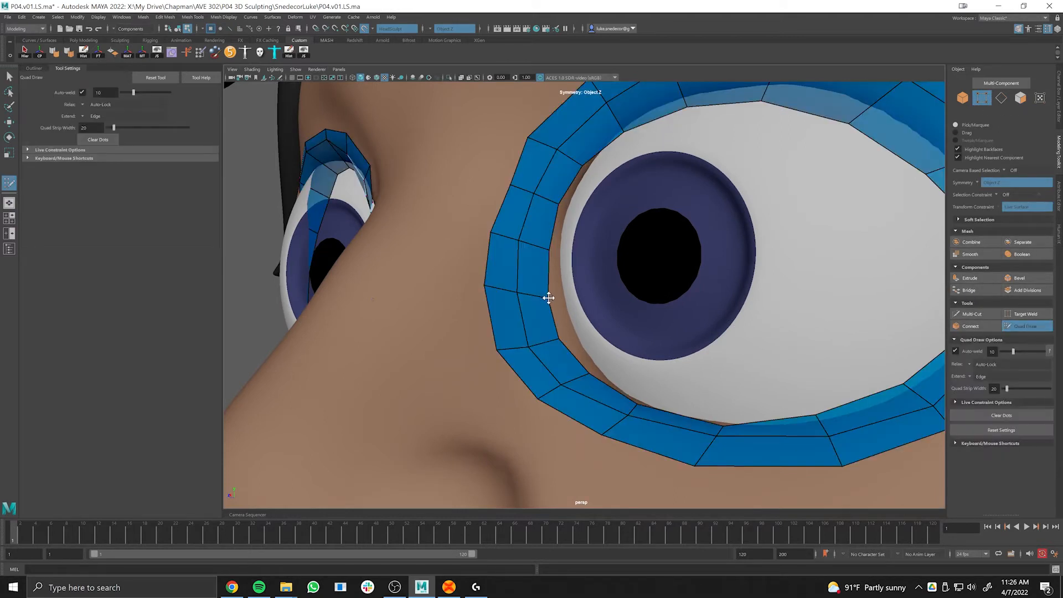
scroll(553, 277, "up", 2)
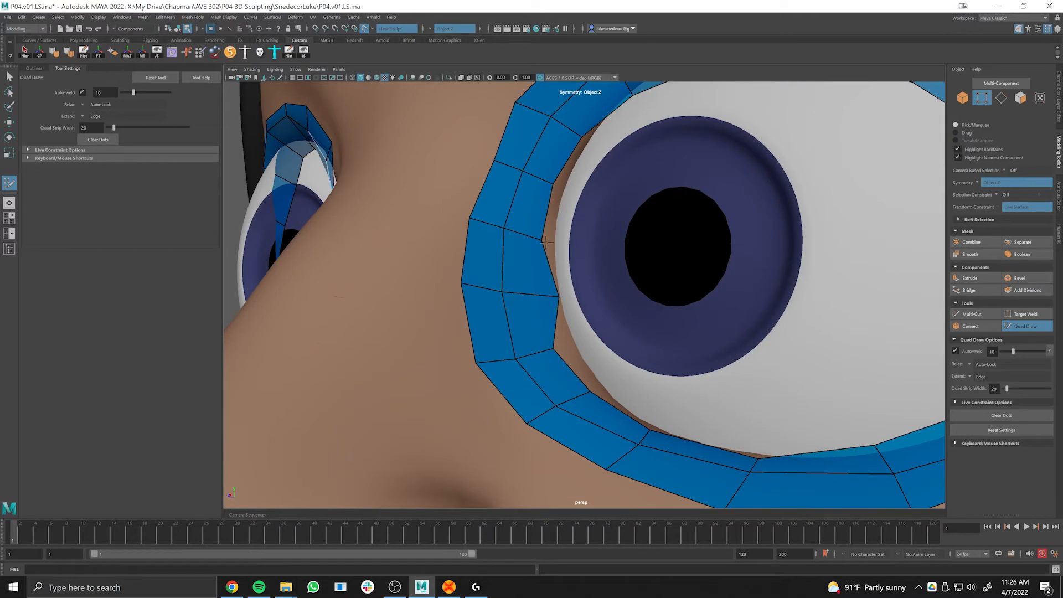
Move the eye ring's inner vertices beside the nose and at the lower inner corner onto the eyeball's edge.
left_click_drag(554, 240, 573, 273, "alt")
middle_click_drag(739, 271, 540, 214, "alt")
left_click_drag(487, 254, 494, 256)
left_click_drag(559, 265, 511, 250, "alt")
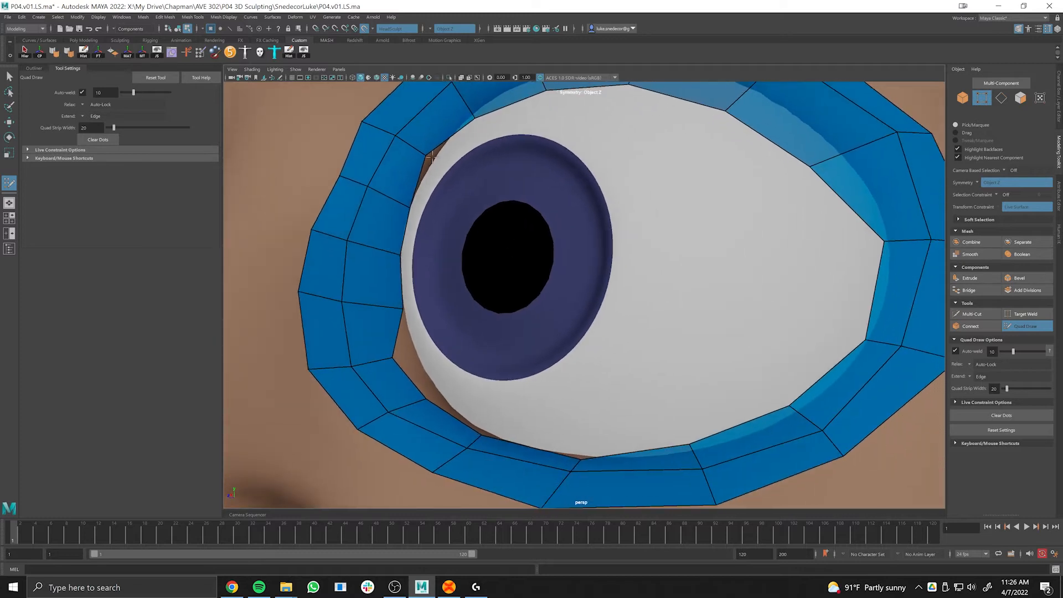
left_click_drag(425, 156, 431, 163)
left_click_drag(395, 359, 415, 353)
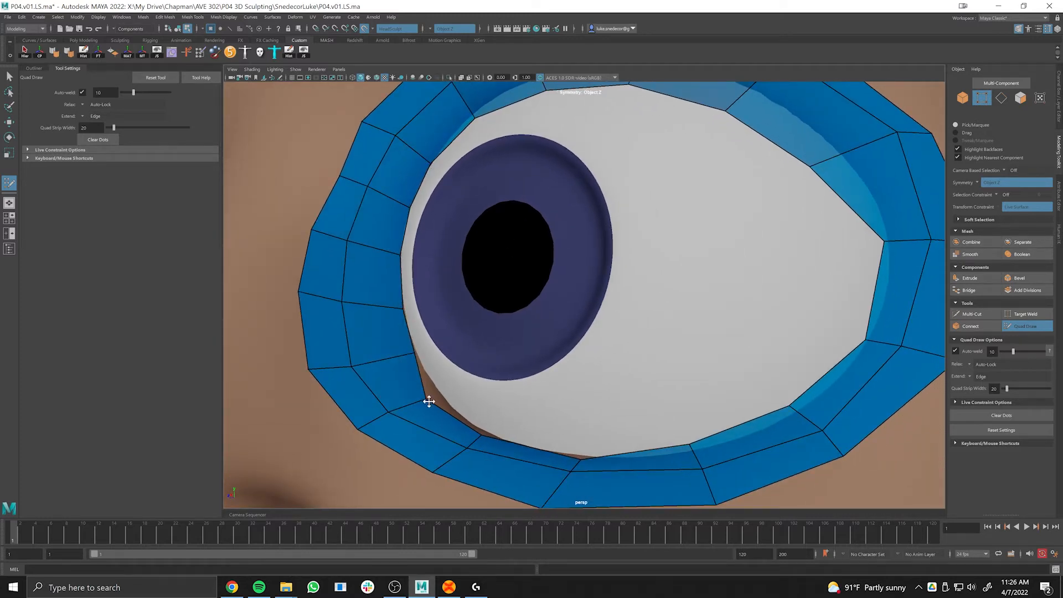
left_click_drag(428, 398, 438, 393)
left_click_drag(482, 435, 483, 432)
Insert an edge across the eye ring at its lower inner corner and relax the surrounding quads.
left_click_drag(557, 422, 597, 441, "alt")
middle_click_drag(597, 441, 468, 278, "alt")
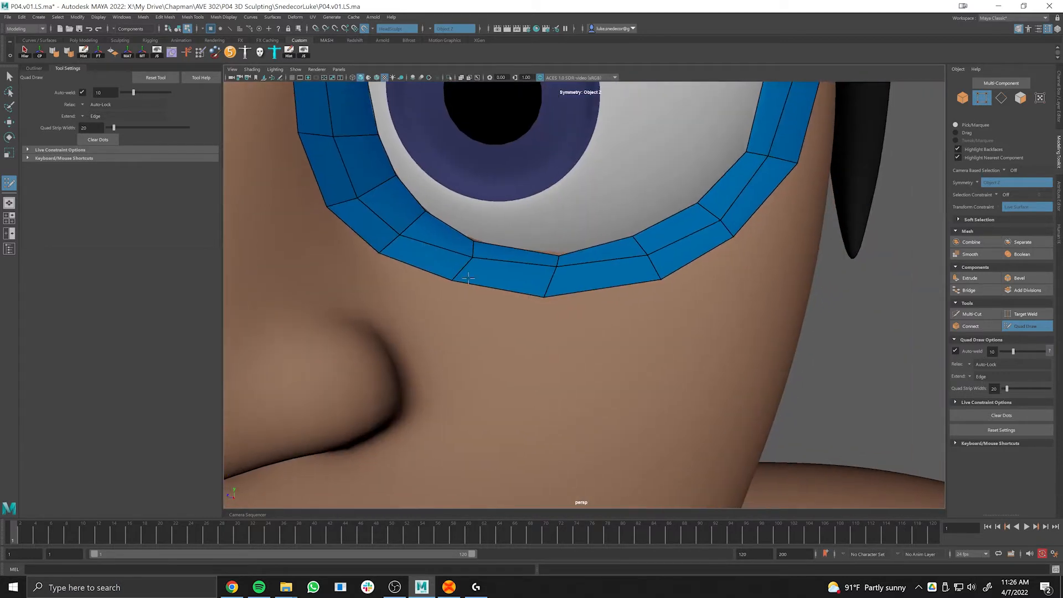
key("a")
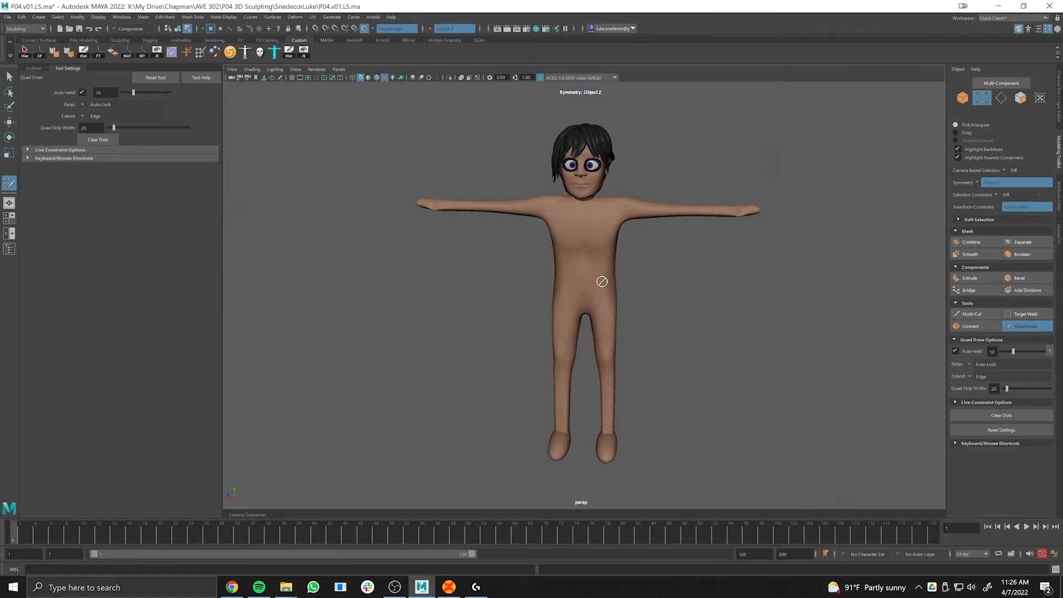
key("bracketleft")
middle_click_drag(505, 269, 527, 307, "alt")
right_click_drag(527, 306, 595, 314, "alt")
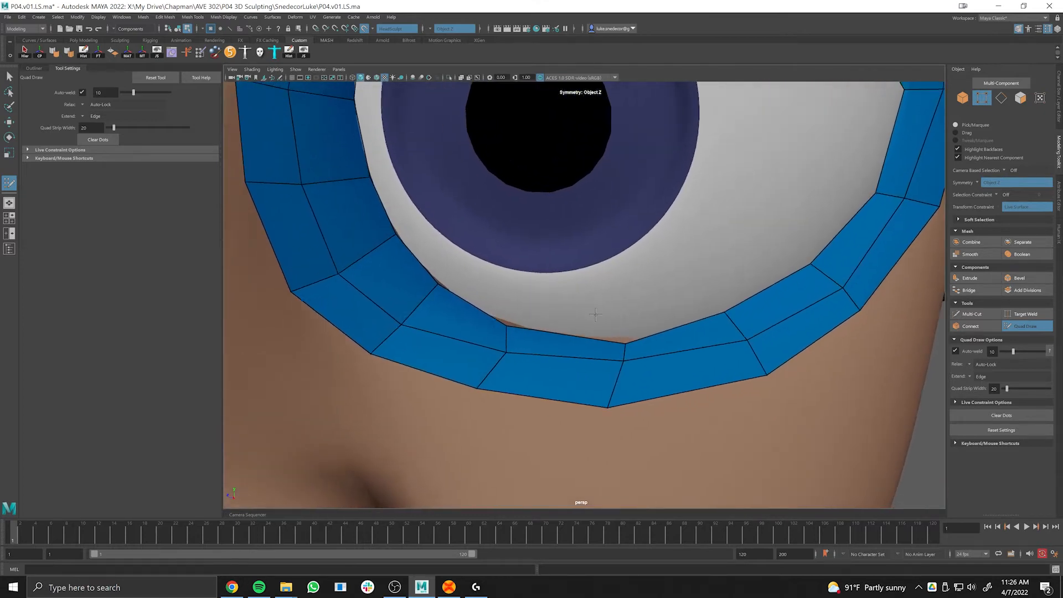
middle_click_drag(596, 314, 625, 336, "alt")
left_click(486, 360, "ctrl")
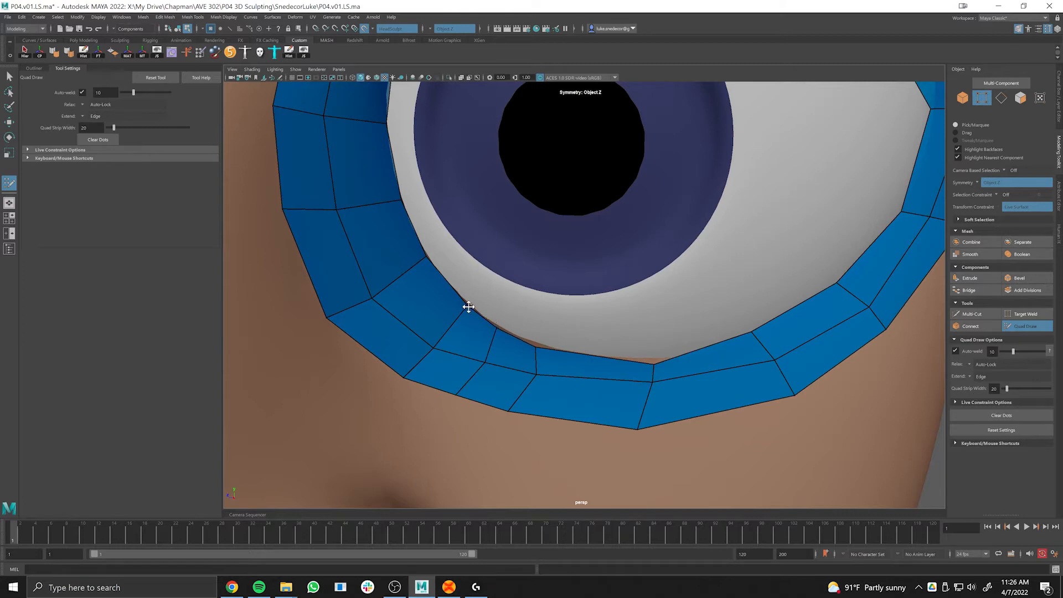
mouse_move(514, 374)
left_mouse_down("shift")
mouse_move(413, 298)
mouse_move(414, 351)
mouse_move(487, 371)
mouse_move(536, 363)
left_mouse_up("shift")
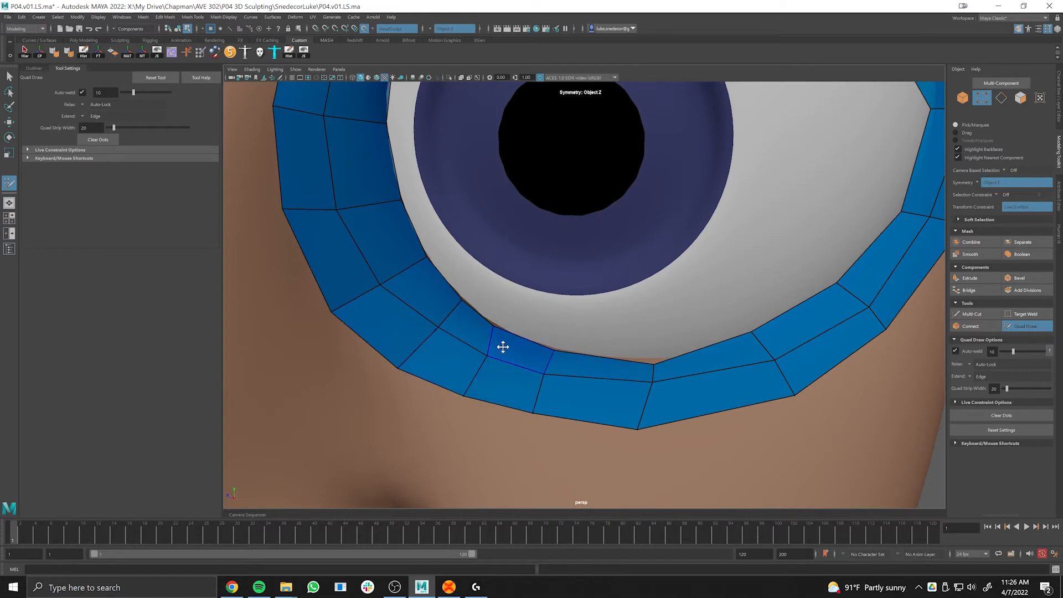
left_click_drag(473, 334, 477, 333, "shift")
Insert more cross edges along the lower eyelid part of the ring and fit its inner vertices to the eyeball.
middle_click_drag(574, 364, 475, 363, "alt")
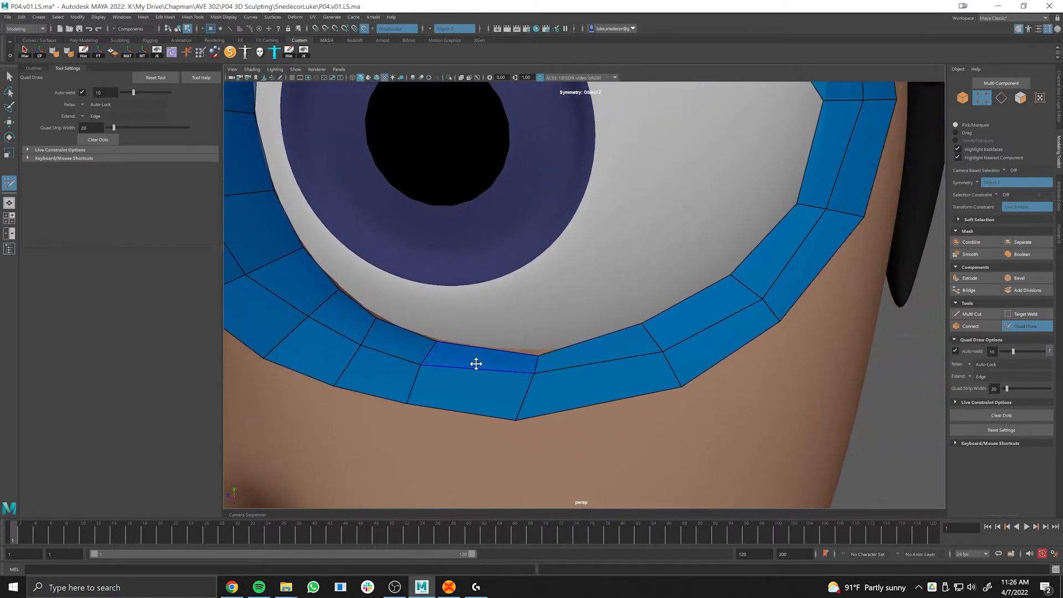
left_click_drag(536, 355, 537, 351)
left_click(592, 352, "ctrl")
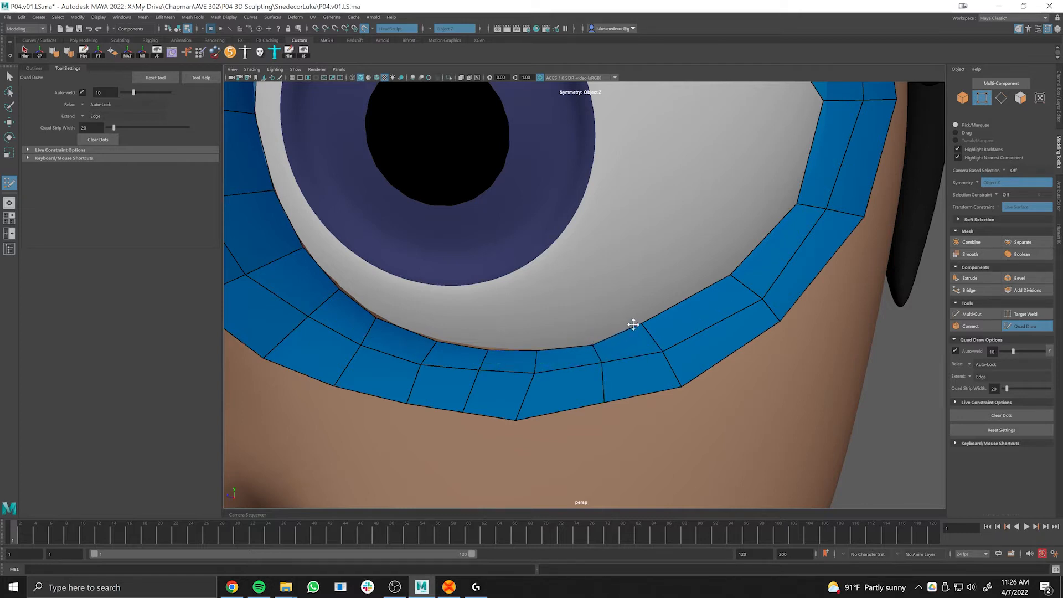
left_click_drag(642, 324, 647, 331)
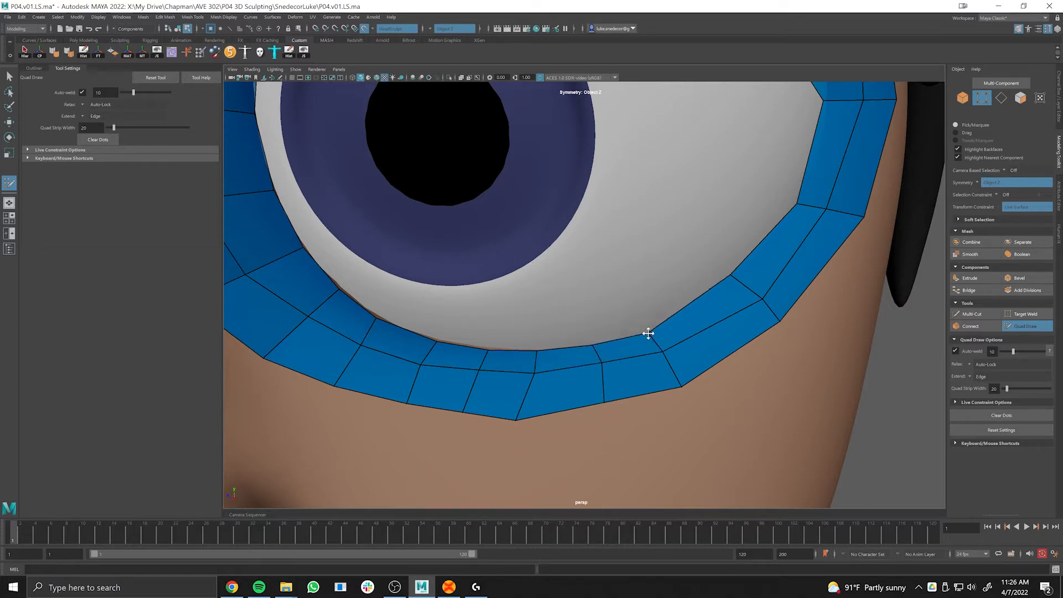
left_click(702, 311, "ctrl")
mouse_move(688, 301)
left_mouse_down()
mouse_move(707, 316)
mouse_move(696, 309)
left_mouse_up()
Add cross edges around the ring's outer eye corner and shift the inner vertices to follow the eyeball's curve.
left_click_drag(735, 271, 612, 332, "alt")
left_click_drag(516, 384, 526, 387)
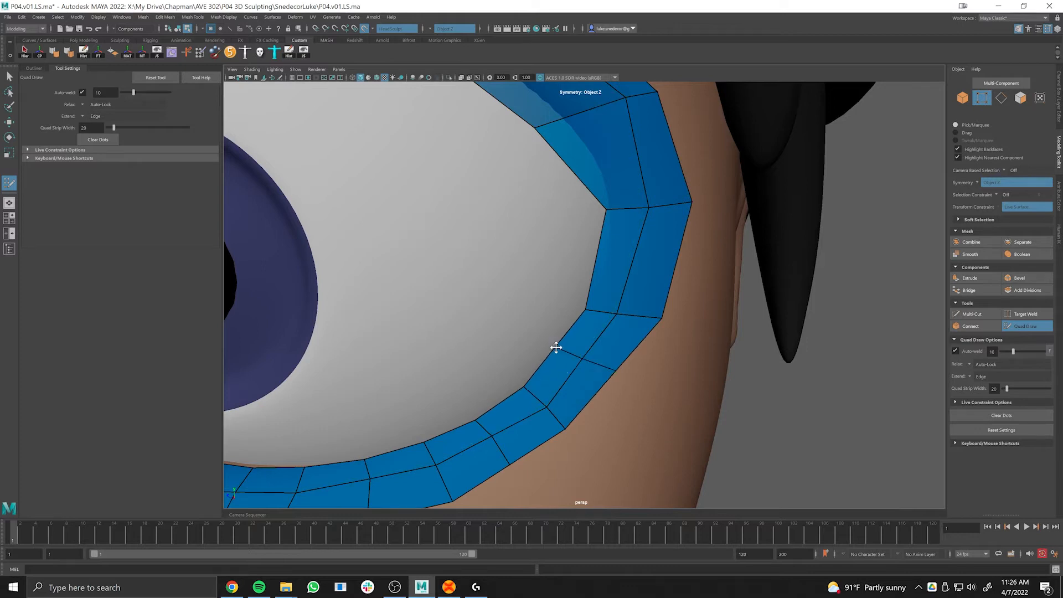
left_click(562, 351, "ctrl")
left_click(637, 258, "ctrl")
left_click_drag(595, 256, 607, 260)
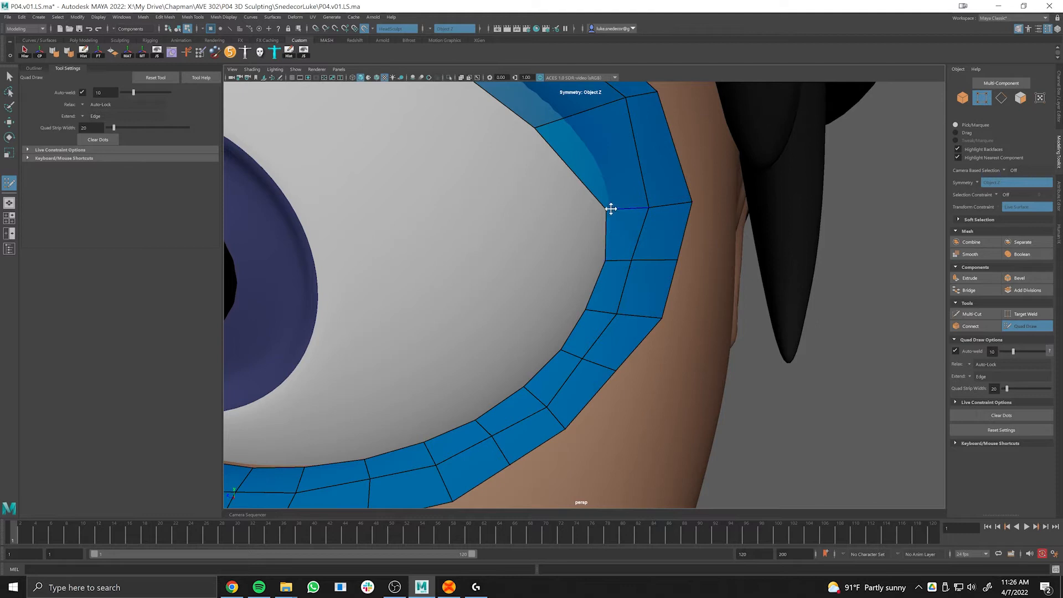
mouse_move(608, 209)
left_mouse_down("alt")
mouse_move(619, 251)
mouse_move(643, 252)
mouse_move(598, 251)
mouse_move(660, 247)
mouse_move(517, 185)
left_mouse_up("alt")
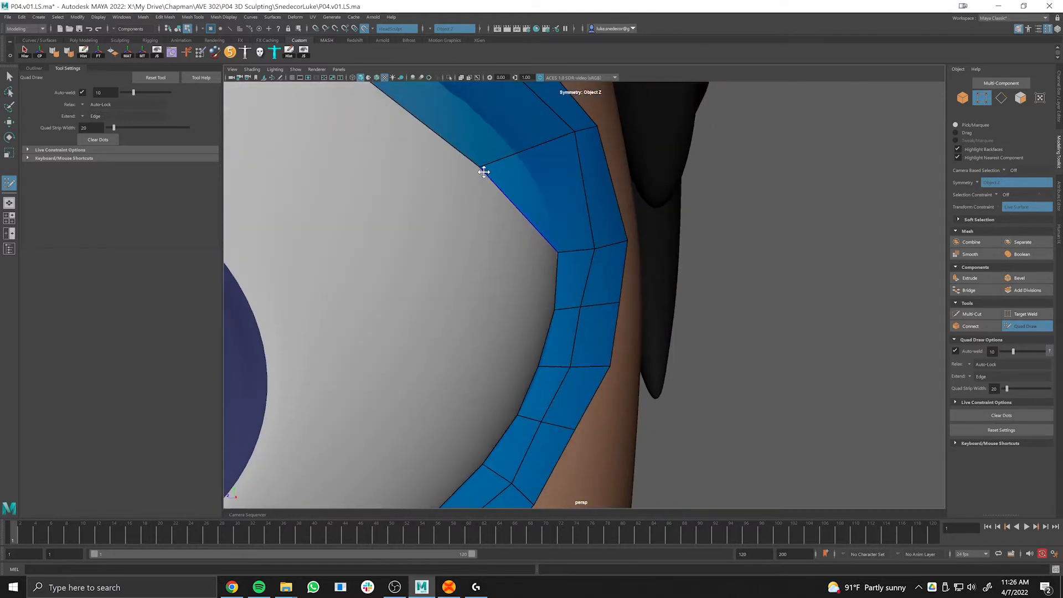
Centre the view on the ring's outer corner vertex, resume Quad Draw, and subdivide and reshape the upper outer corner.
key("w")
left_click(595, 250)
key("f")
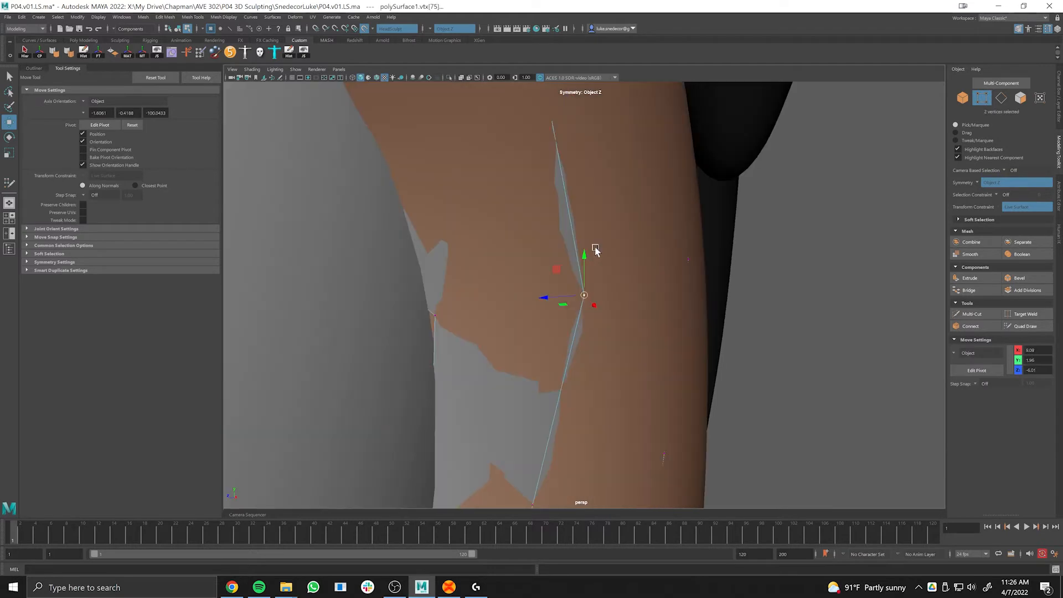
left_click(1026, 326)
scroll(625, 284, "down", 6)
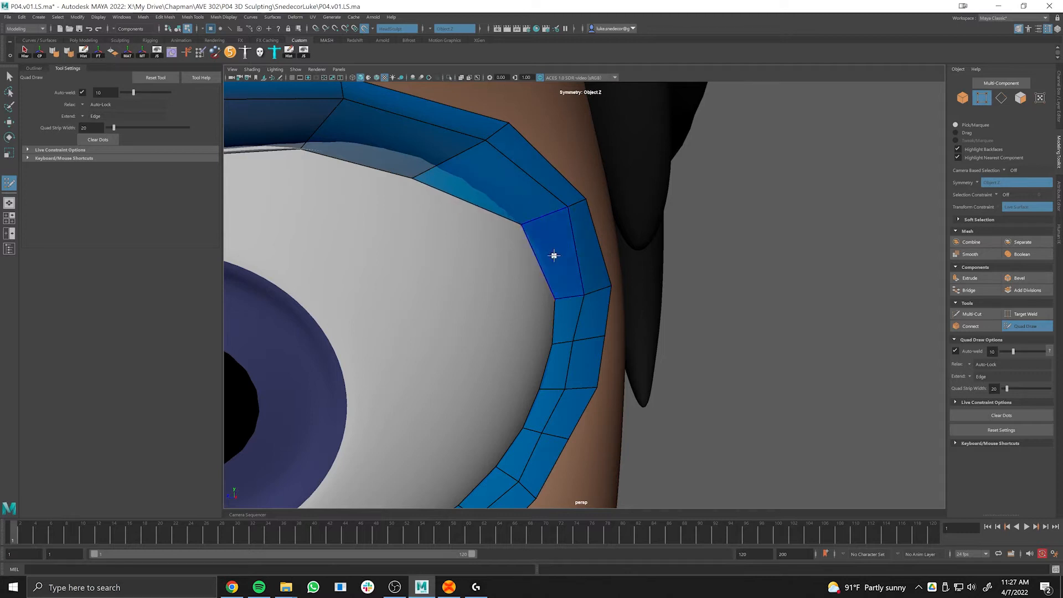
left_click_drag(536, 262, 541, 234)
left_click(577, 255, "ctrl")
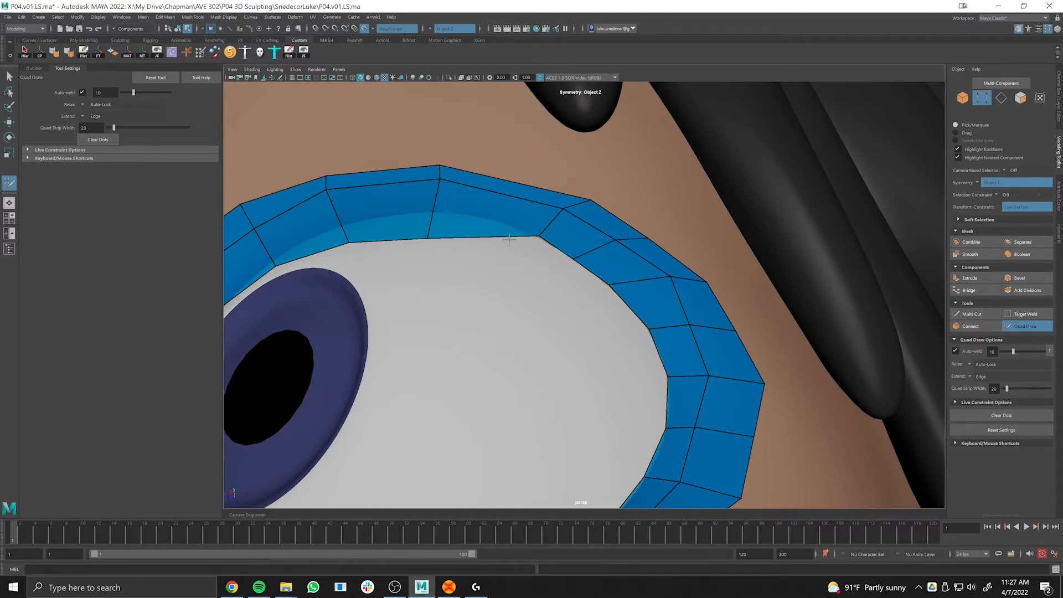
Divide the wide quads along the upper eyelid with cross edges and align their inner vertices with the eyeball.
left_click(481, 235, "ctrl")
left_click_drag(479, 236, 487, 218)
left_click_drag(427, 237, 561, 223)
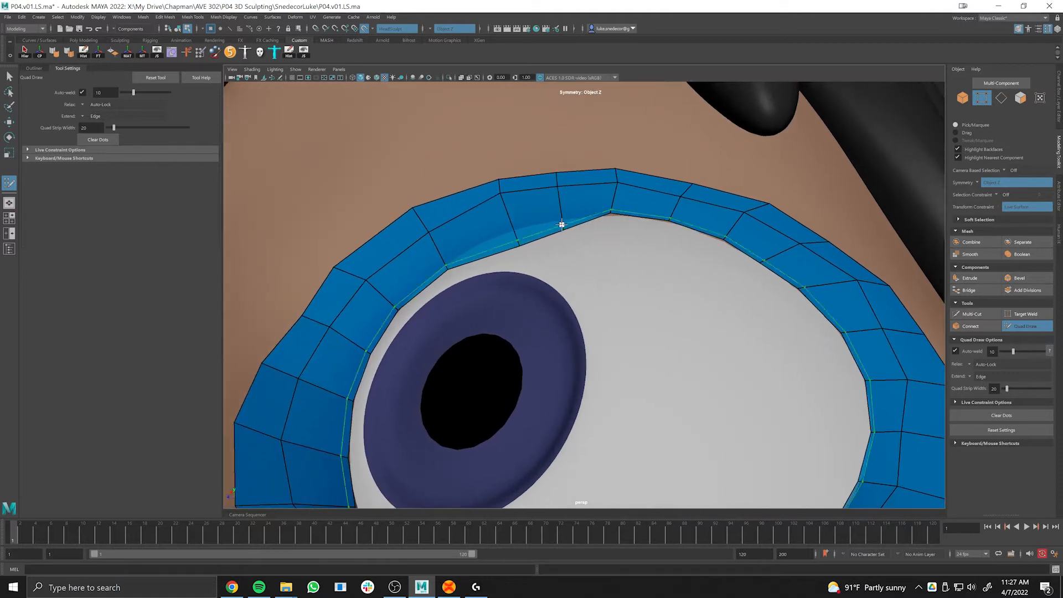
left_click_drag(519, 244, 602, 217)
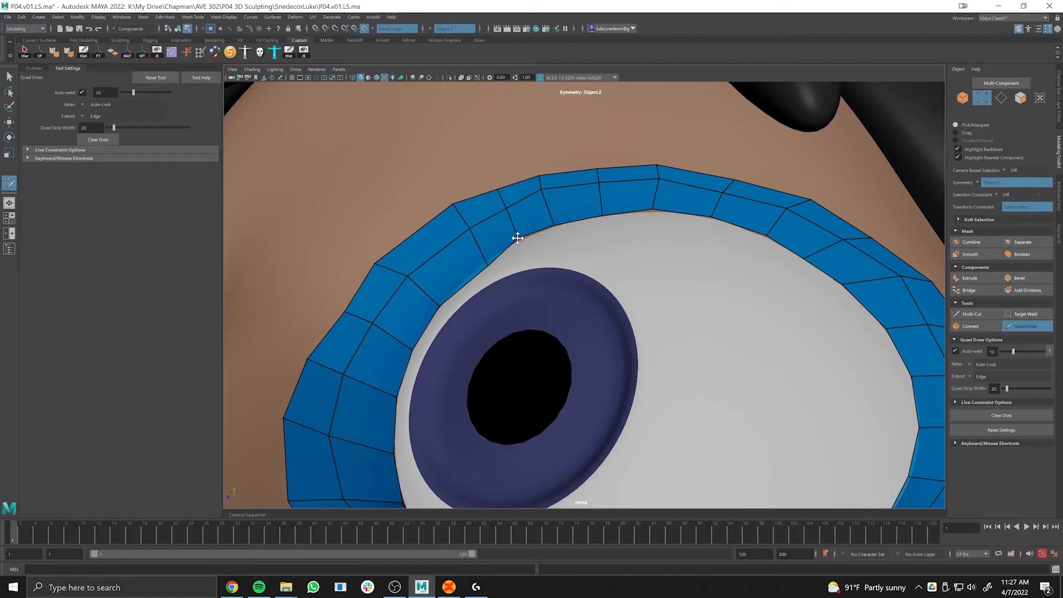
left_click_drag(489, 267, 484, 264)
middle_click_drag(463, 263, 503, 242, "alt")
left_click(485, 231, "ctrl")
left_click(485, 231, "ctrl")
Examine the subdivided eye rings on the face from several angles and distances.
right_click_drag(617, 265, 427, 247, "alt")
left_click_drag(609, 275, 684, 294, "alt")
right_click_drag(683, 295, 790, 256, "alt")
left_click_drag(791, 256, 749, 252, "alt")
right_click_drag(497, 301, 424, 288, "alt")
left_click_drag(600, 246, 642, 251, "alt")
right_click_drag(642, 250, 686, 227, "alt")
mouse_move(686, 227)
left_mouse_down("alt")
mouse_move(654, 226)
mouse_move(678, 224)
left_mouse_up("alt")
right_click_drag(678, 224, 535, 331, "alt")
Place a mirrored arc of Quad Draw dots above the mouth line, reaching around to both mouth corners.
left_click_drag(482, 389, 593, 348, "alt")
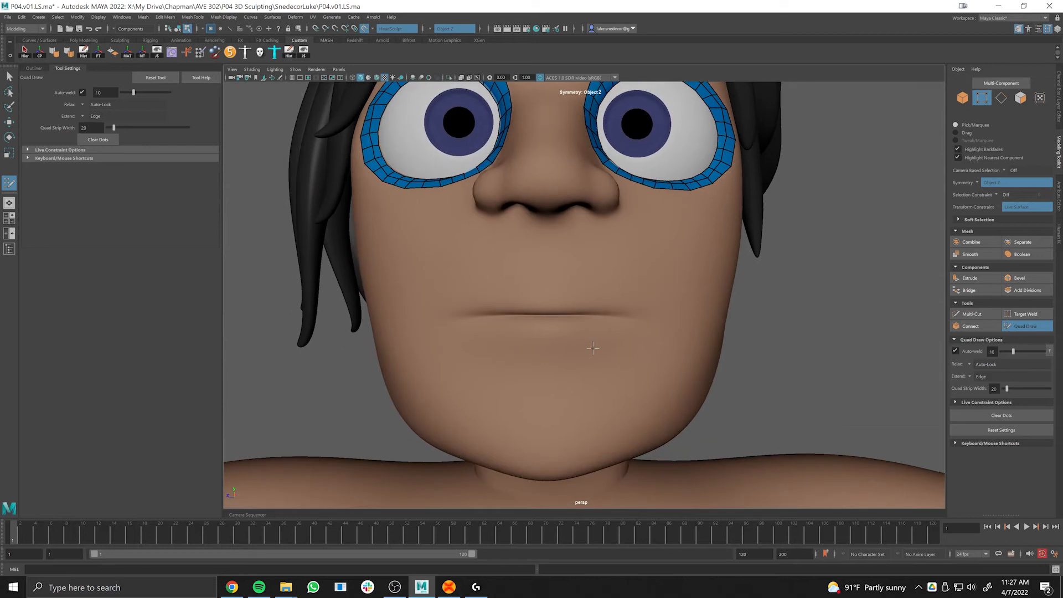
right_click_drag(520, 328, 582, 324, "alt")
middle_click_drag(582, 324, 593, 255, "alt")
right_click_drag(593, 256, 607, 253, "alt")
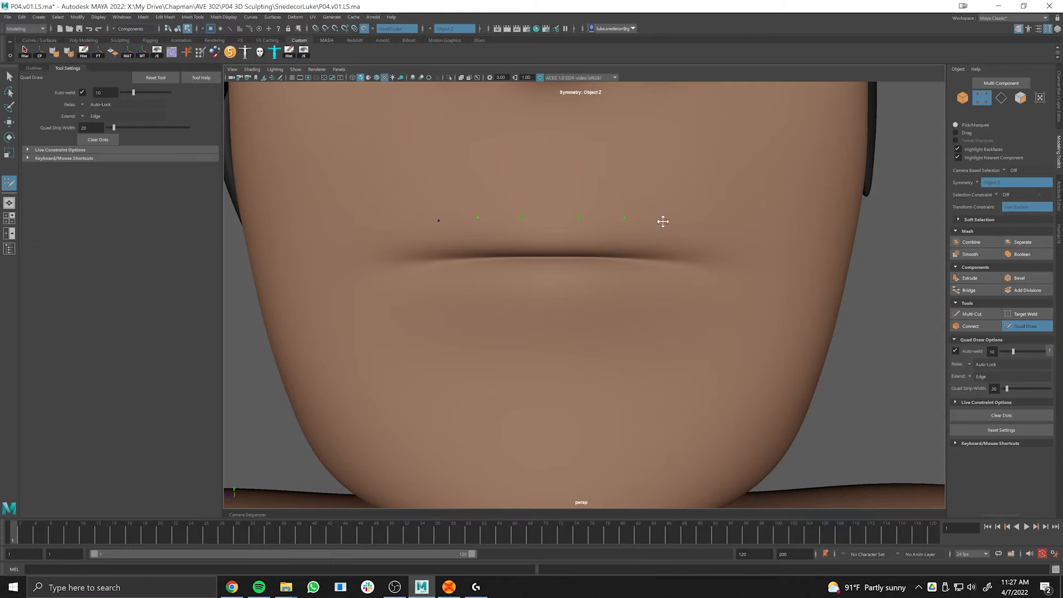
left_click_drag(739, 247, 702, 232, "alt")
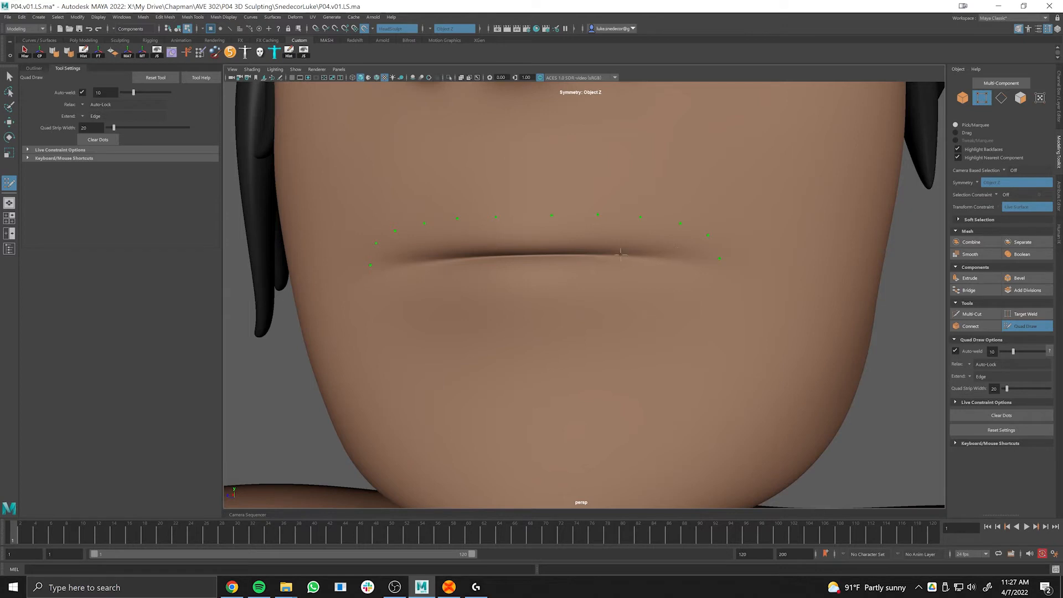
Check the eye rings' spacing and place a mirrored row of dots below the mouth to complete the outer outline.
scroll(733, 258, "down", 5)
middle_click_drag(637, 210, 626, 427, "alt")
left_click_drag(620, 266, 535, 272, "alt")
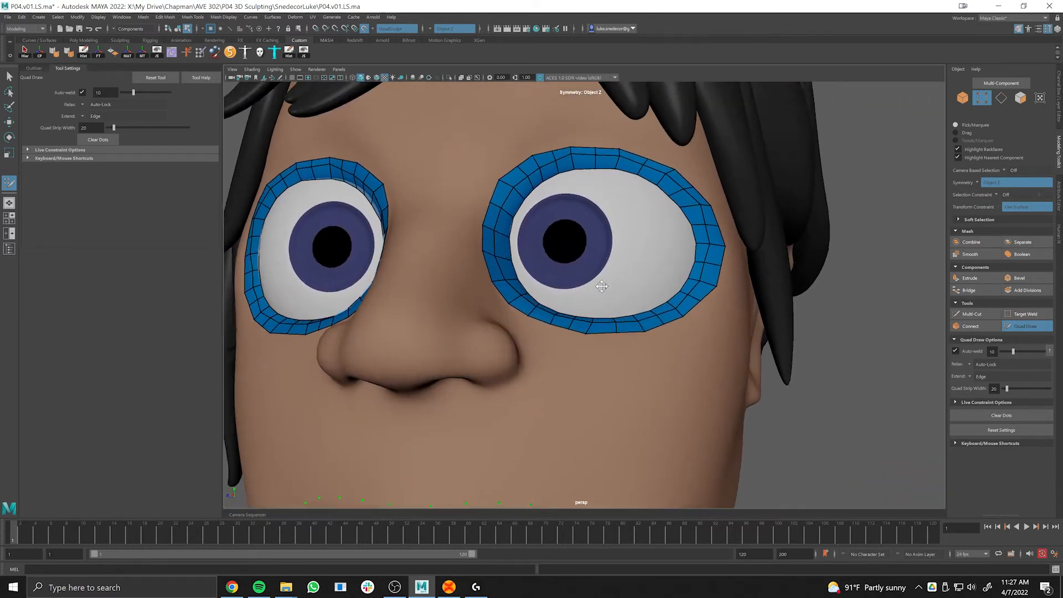
scroll(535, 272, "up", 1)
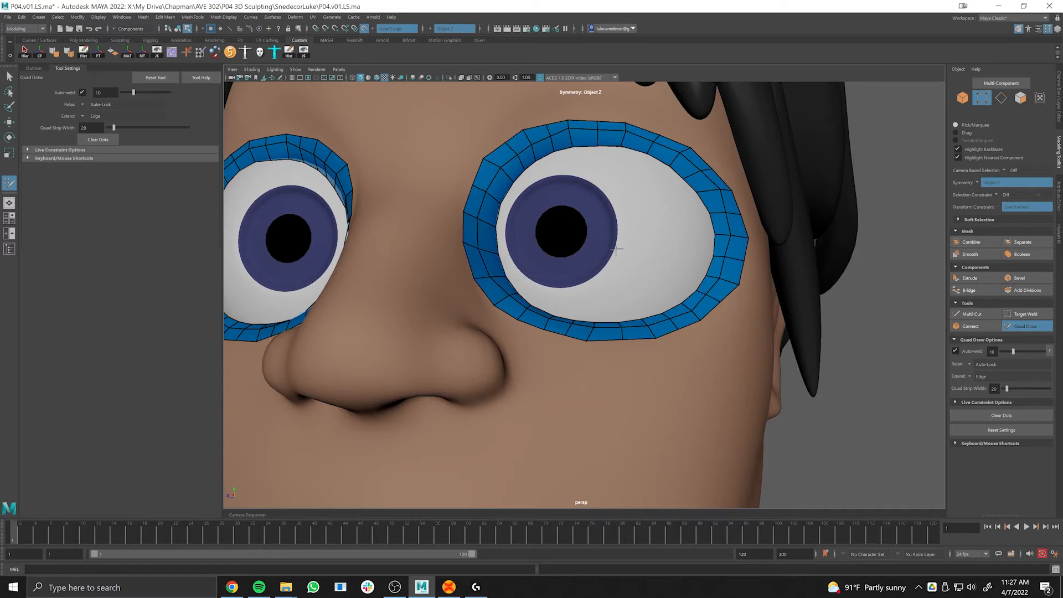
scroll(728, 262, "down", 3)
middle_click_drag(582, 268, 582, 127, "alt")
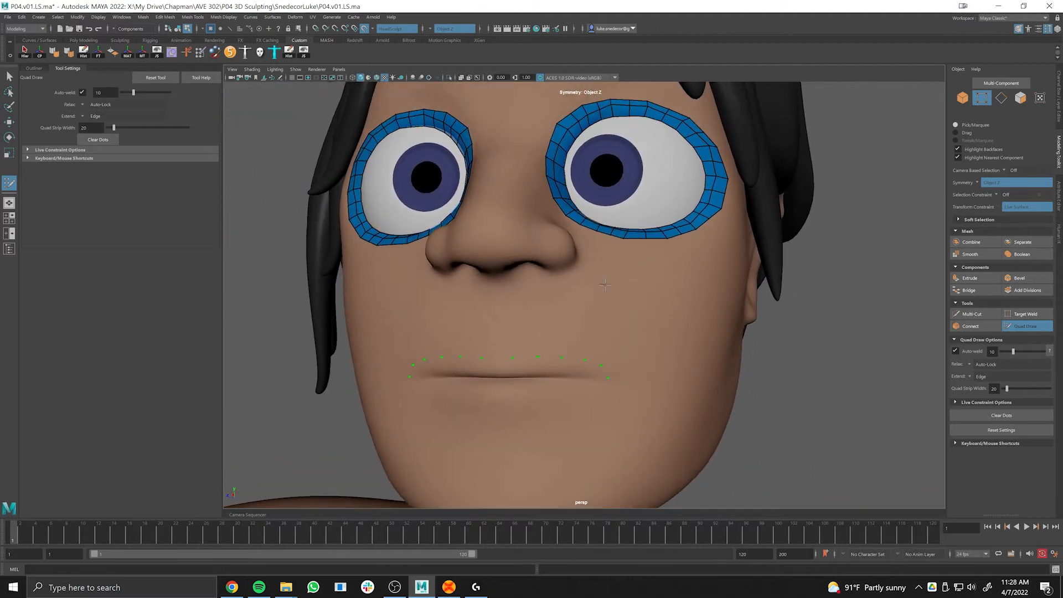
middle_click_drag(605, 285, 625, 173, "alt")
right_click_drag(625, 183, 745, 252, "alt")
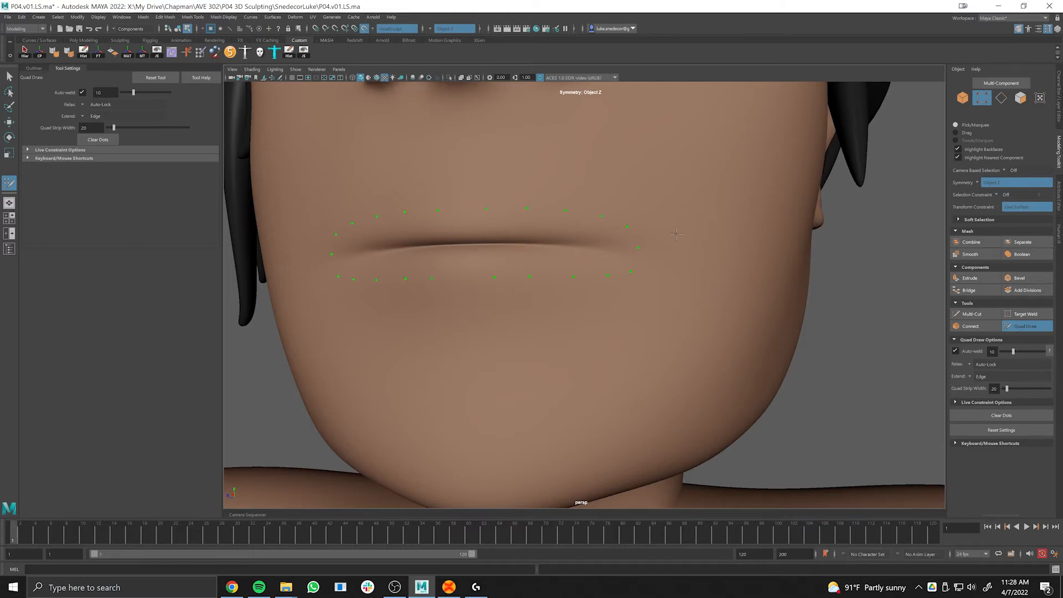
Compare the dot outline around the mouth with the quad loops around the eyes from front and three-quarter angles.
right_click_drag(671, 234, 470, 236, "alt")
middle_click_drag(470, 235, 475, 277, "alt")
right_click_drag(475, 277, 540, 286, "alt")
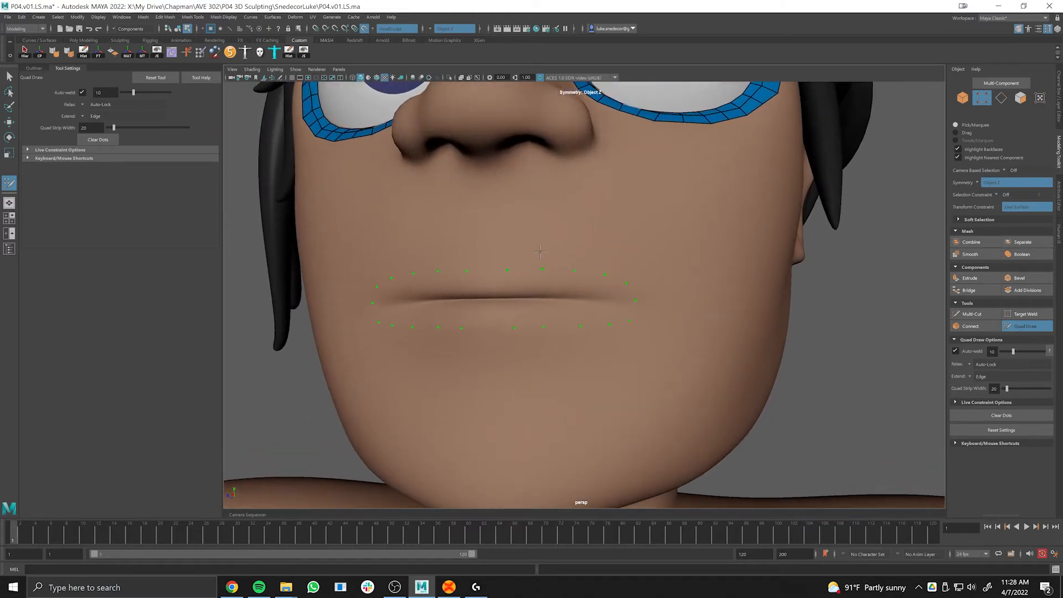
right_click_drag(637, 277, 681, 282, "alt")
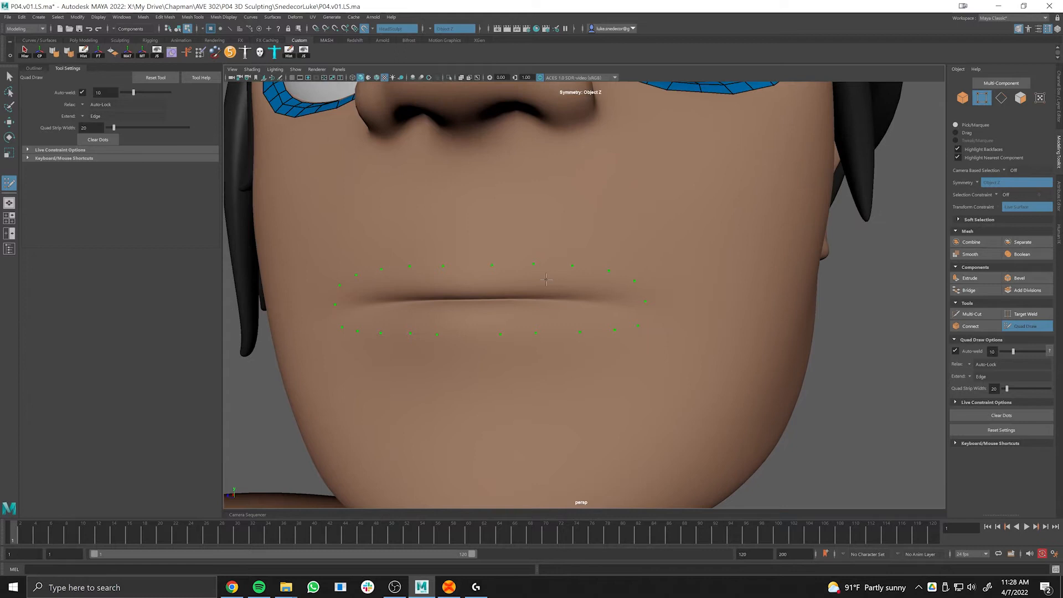
middle_click_drag(479, 346, 595, 322, "alt")
left_click_drag(595, 321, 622, 324, "alt")
right_click_drag(626, 311, 701, 320, "alt")
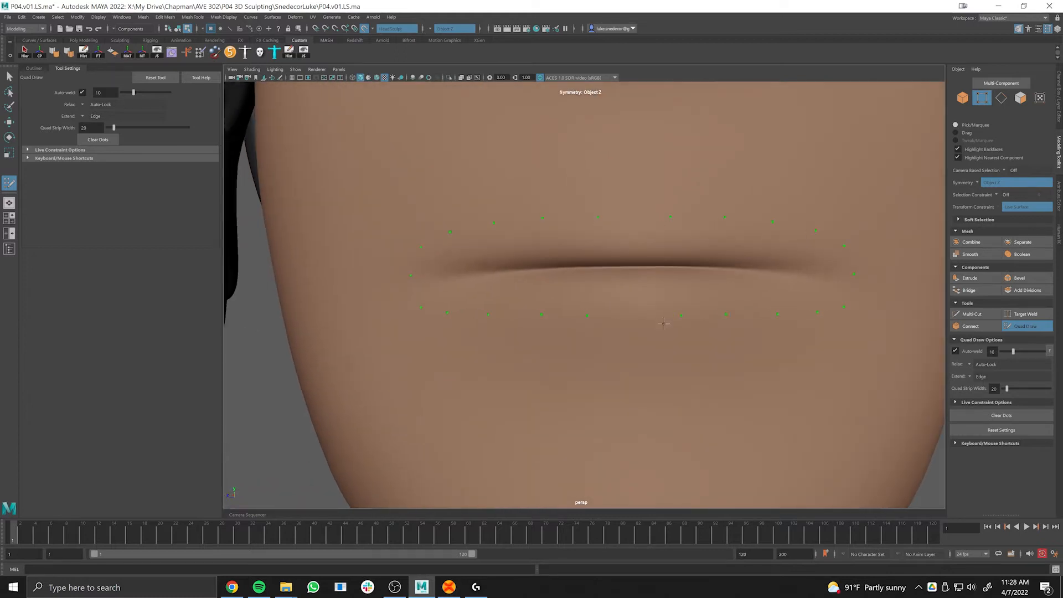
right_click_drag(597, 290, 520, 288, "alt")
middle_click_drag(521, 288, 461, 371, "alt")
left_click_drag(714, 294, 635, 335, "alt")
right_click_drag(641, 189, 766, 191, "alt")
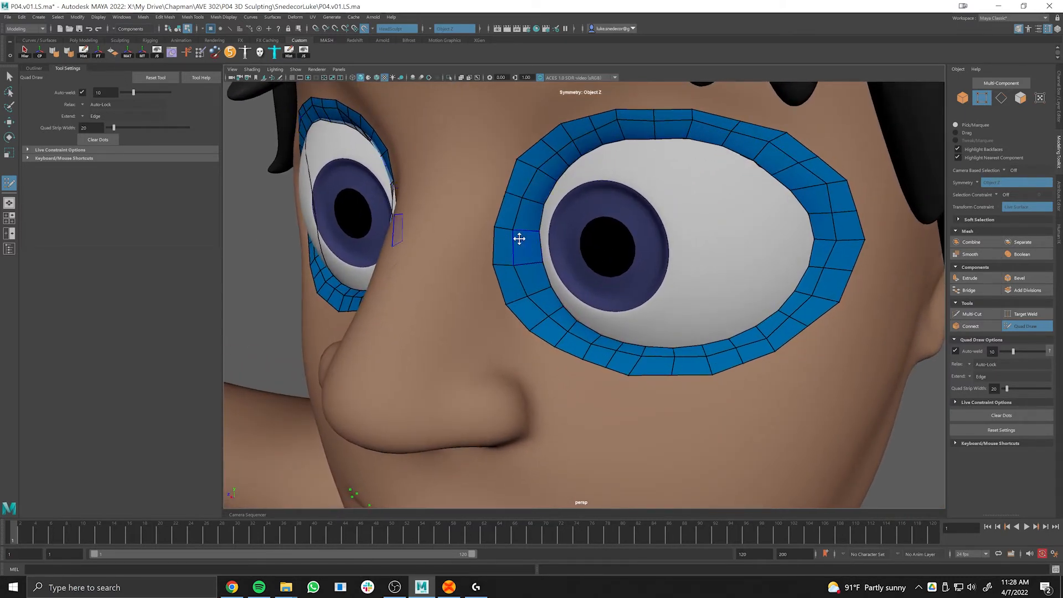
right_click_drag(744, 271, 632, 260, "alt")
left_click_drag(632, 260, 696, 280, "alt")
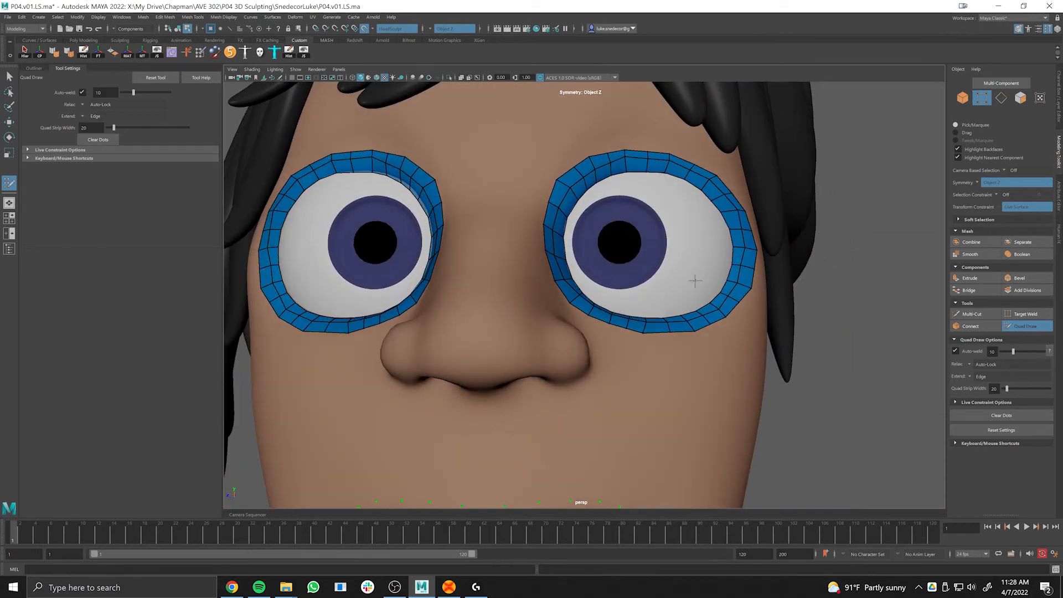
Place a second, inner ring of mirrored dots close around the mouth line, inside the outer dot outline.
right_click_drag(695, 280, 617, 283, "alt")
middle_click_drag(618, 283, 654, 142, "alt")
right_click_drag(654, 142, 742, 145, "alt")
left_click_drag(664, 279, 576, 287, "alt")
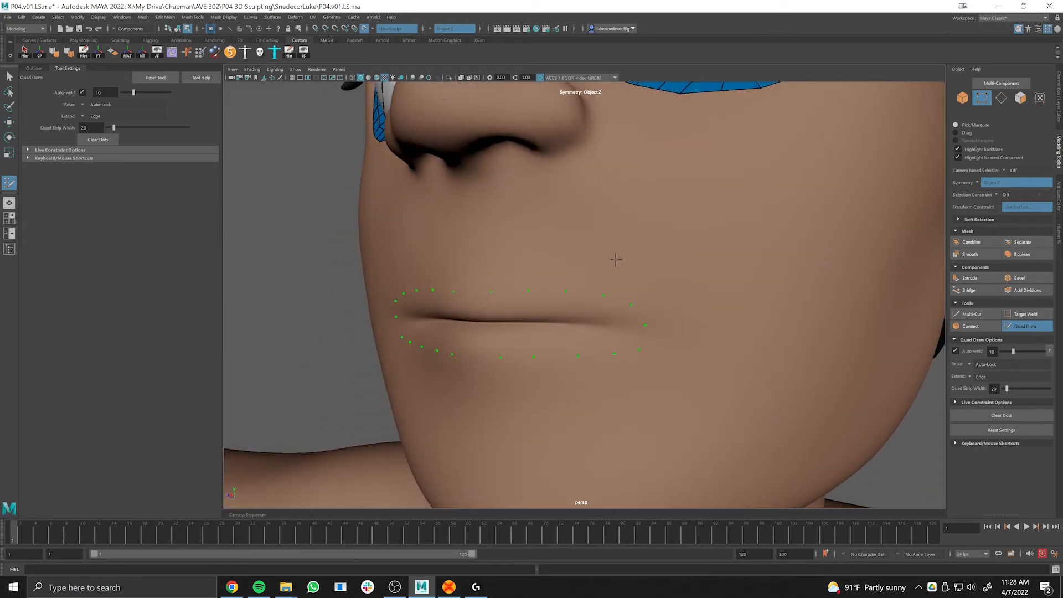
middle_click_drag(576, 287, 626, 231, "alt")
right_click_drag(627, 232, 673, 232, "alt")
left_click_drag(599, 244, 626, 235, "alt")
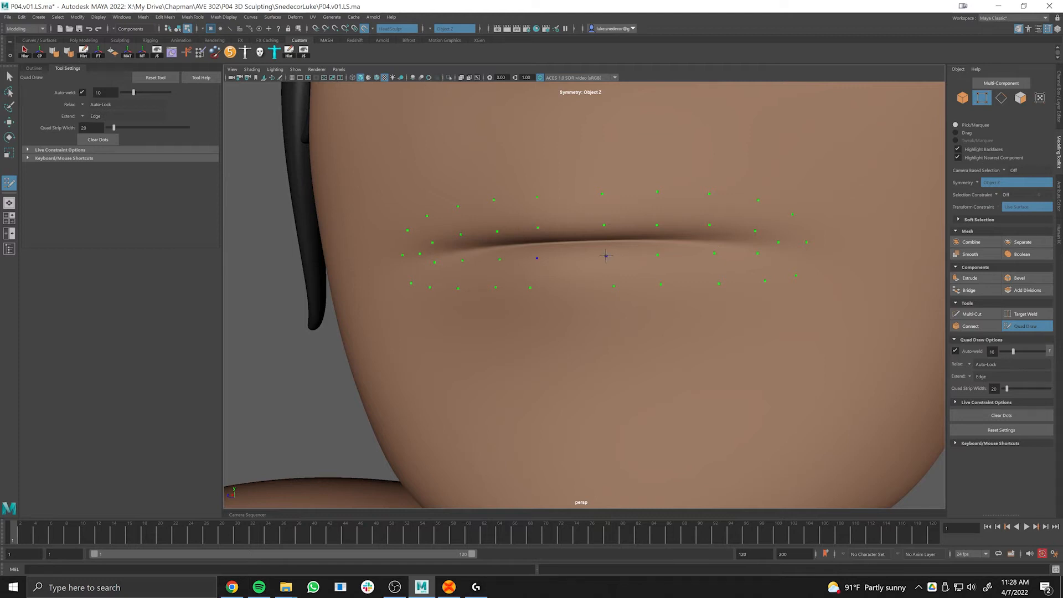
Fill the paired dots above the mouth line with mirrored Quad Draw faces, from near the centre around to the corners.
left_click(623, 213, "shift")
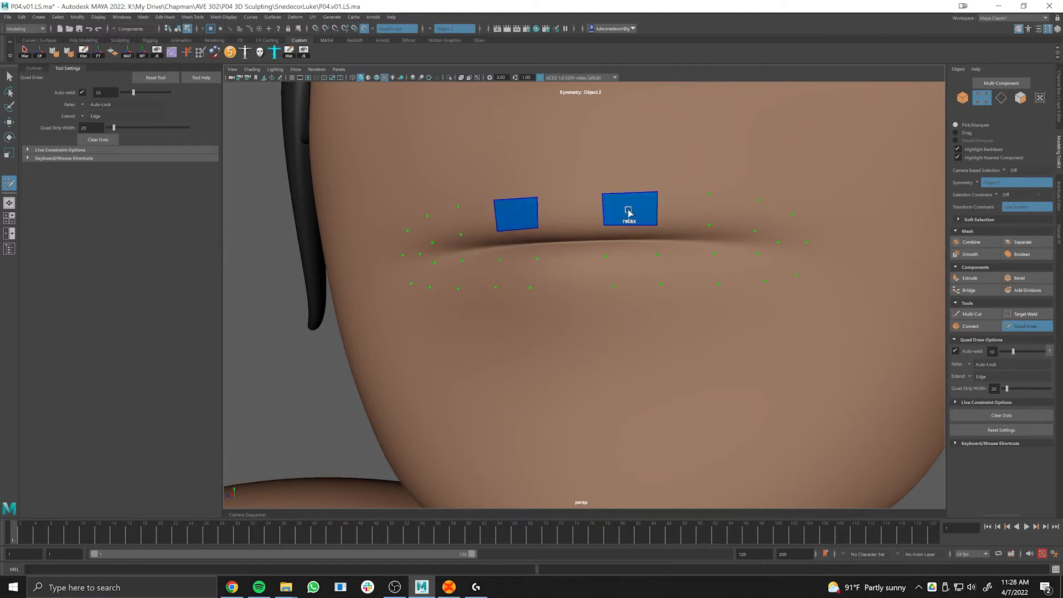
left_click(734, 214, "shift")
left_click(689, 211, "shift")
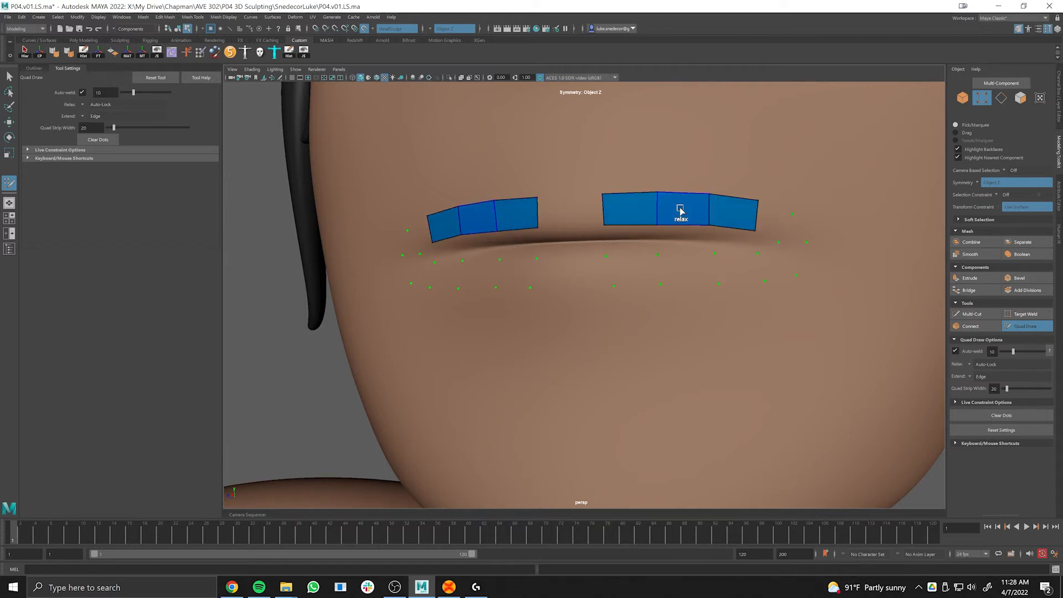
left_click(771, 219, "shift")
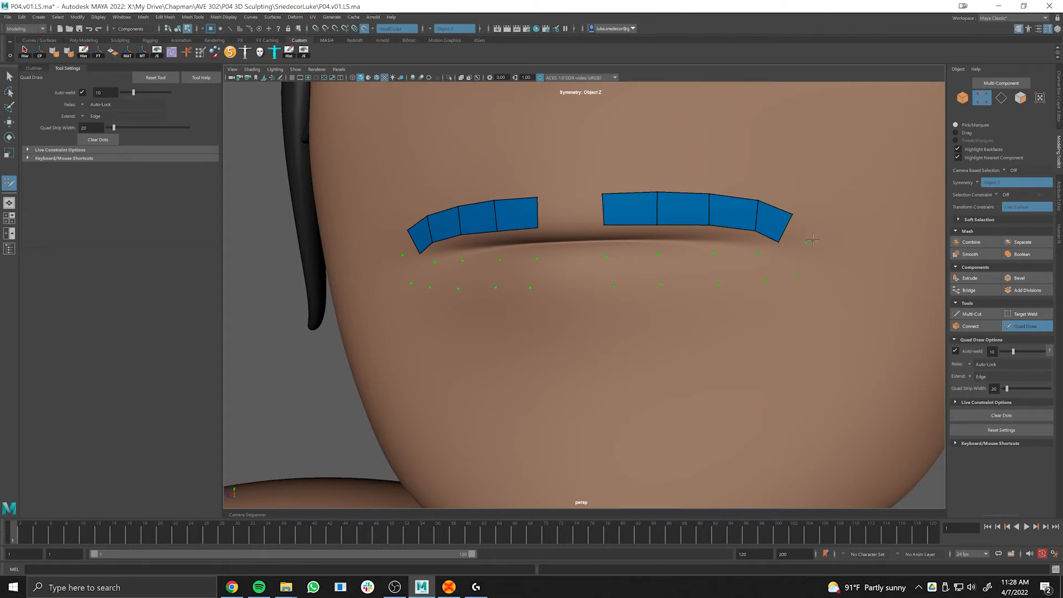
Fill the paired dots below the mouth line with mirrored quads, joining the upper strip at the mouth corners.
scroll(814, 244, "up", 3)
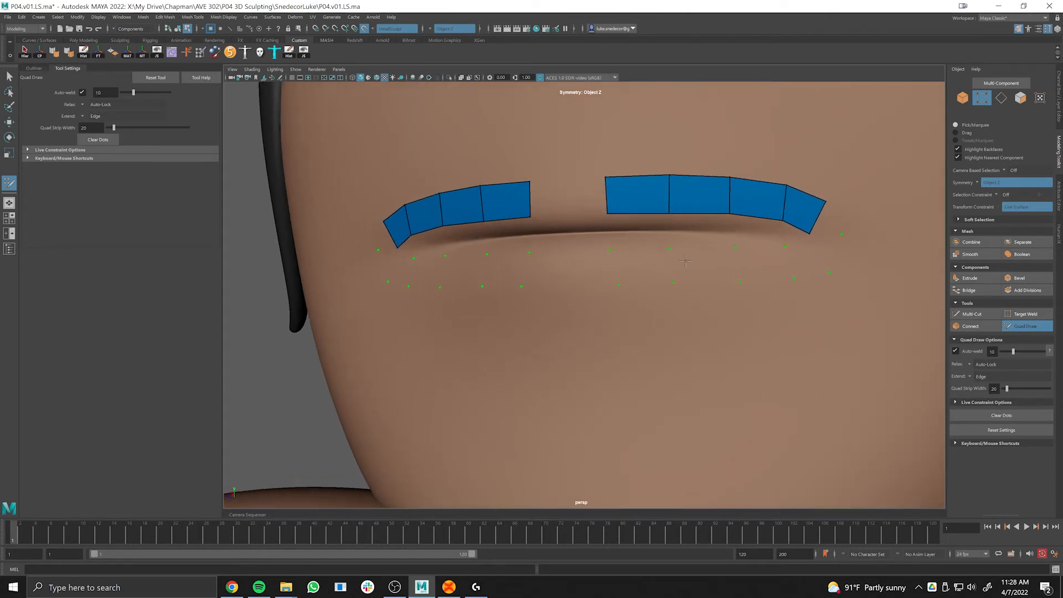
left_click(646, 265, "shift")
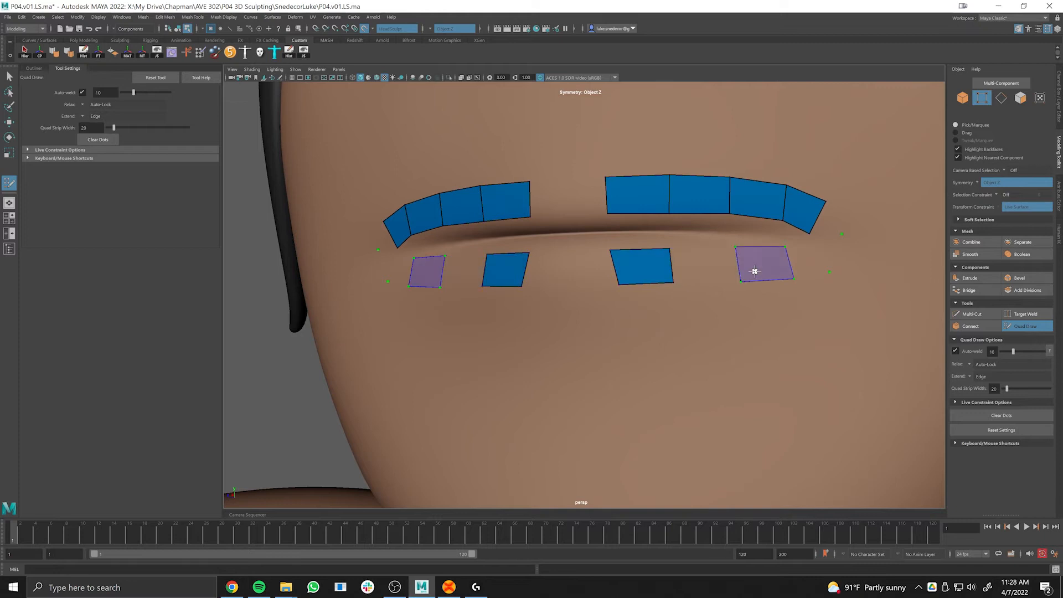
left_click(755, 271, "shift")
left_click(806, 270, "shift")
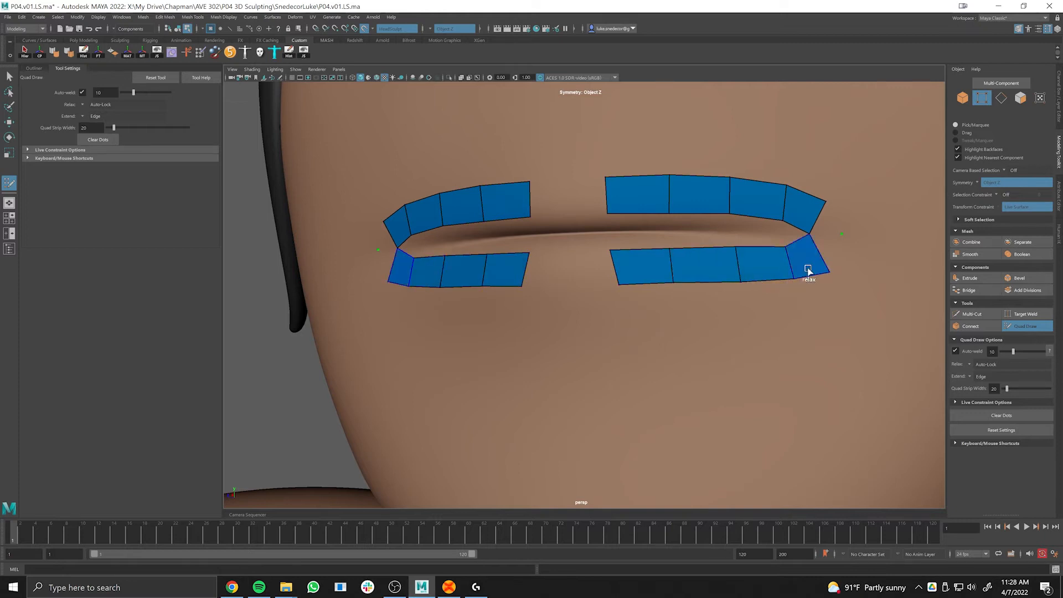
Inspect the mouth corner, then switch to Chrome and open the Nurse Topology reference image enlarged beside the Maya viewport.
right_click_drag(763, 252, 839, 245, "alt")
middle_click_drag(839, 244, 591, 286, "alt")
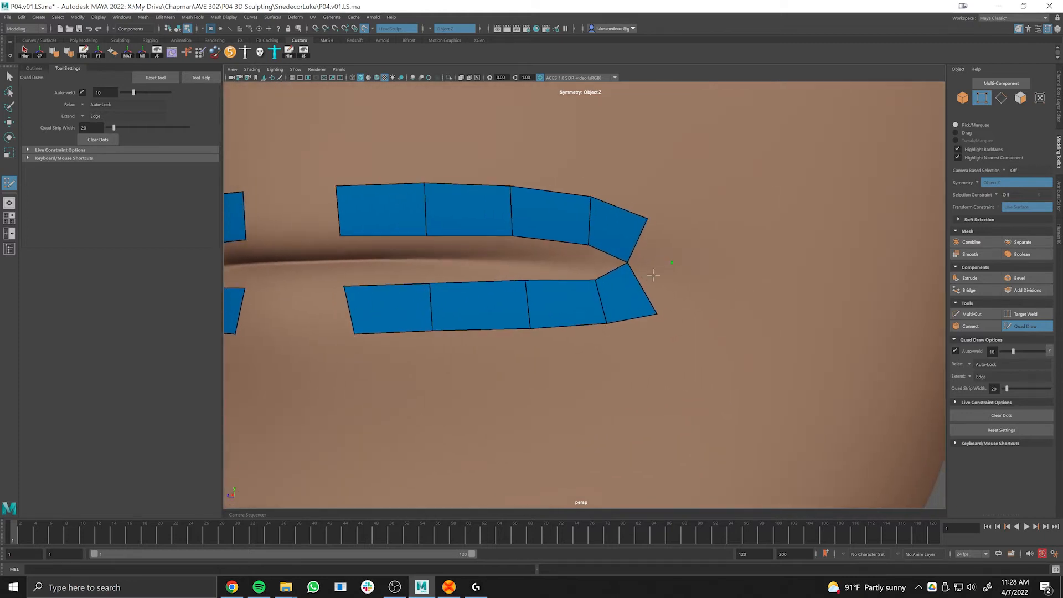
right_click_drag(591, 285, 765, 272, "alt")
middle_click_drag(765, 273, 684, 289, "alt")
right_click_drag(684, 288, 716, 284, "alt")
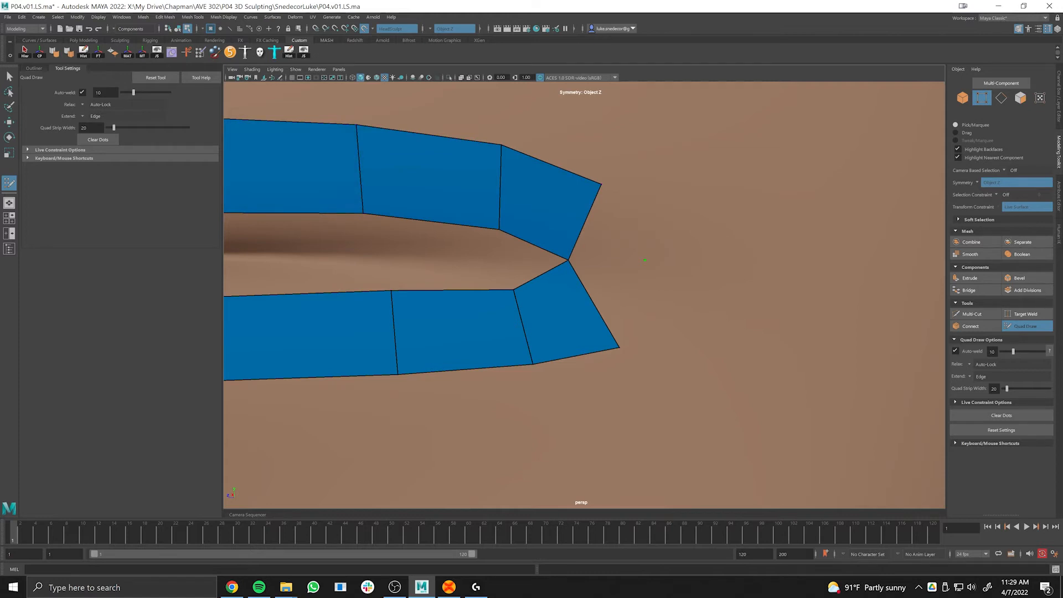
key("alt+Tab")
left_click_drag(0, 149, 274, 152)
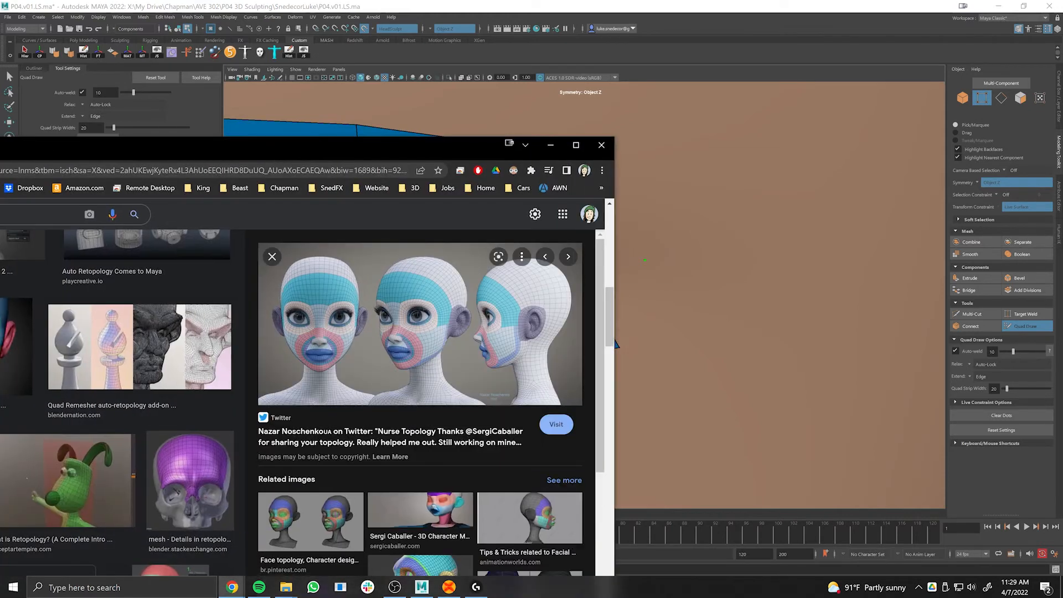
left_click(449, 324)
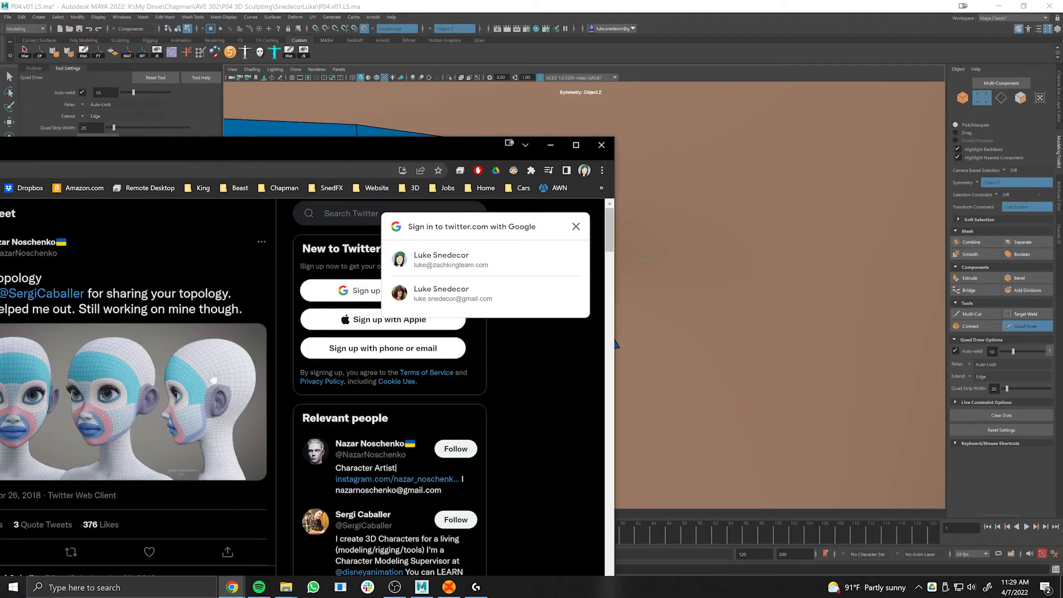
left_click(208, 379)
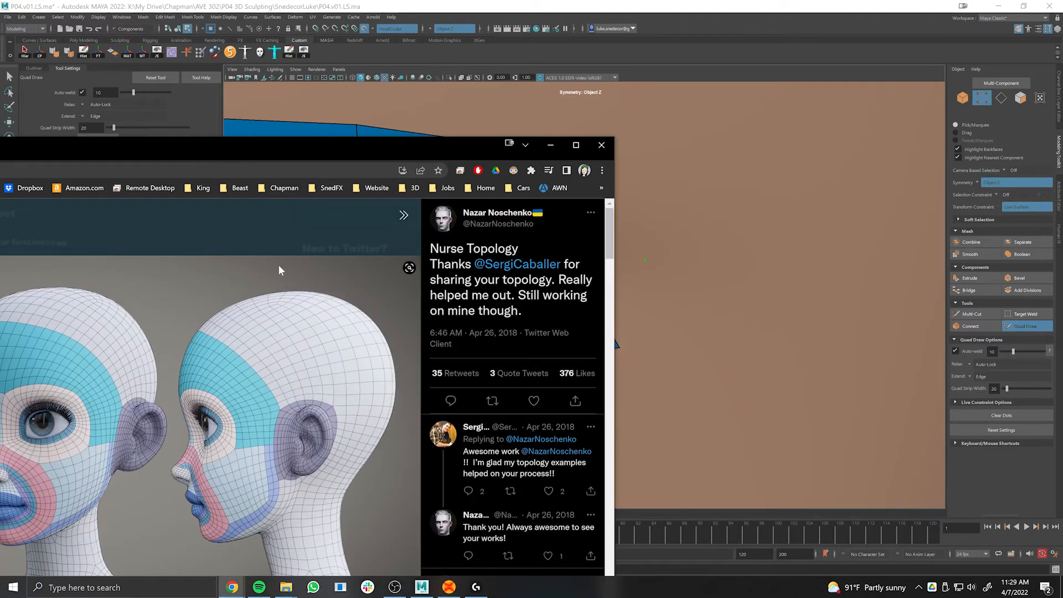
left_click_drag(318, 147, 727, 69)
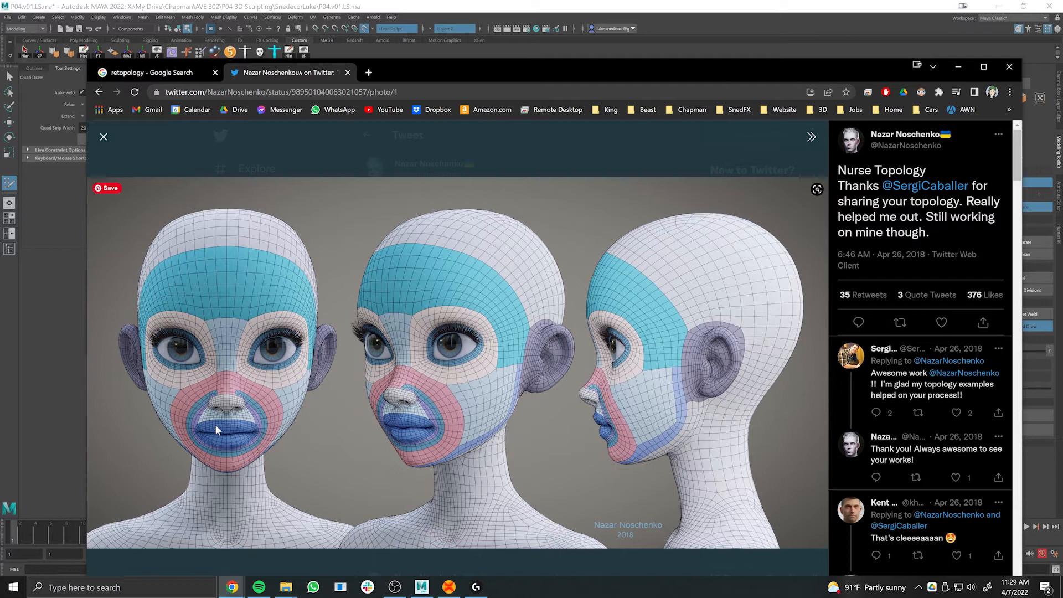
left_click_drag(544, 84, 973, 29)
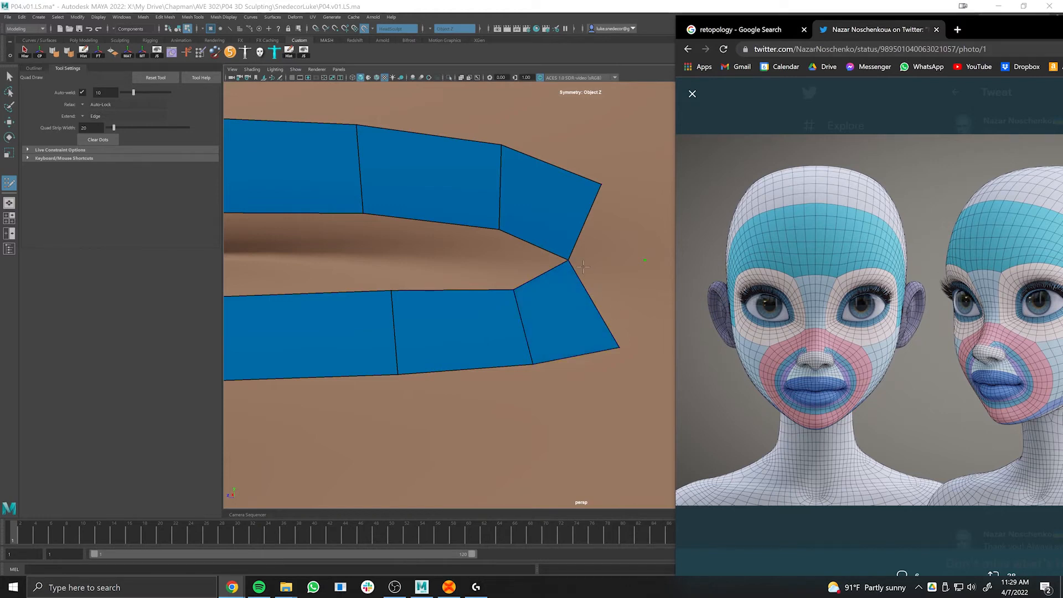
Delete the pinched quads at the mirrored mouth corners and place new inner and outer dots for a wider, rounder corner.
right_click_drag(560, 249, 594, 245, "alt")
middle_click_drag(596, 240, 588, 256, "alt")
key("ctrl")
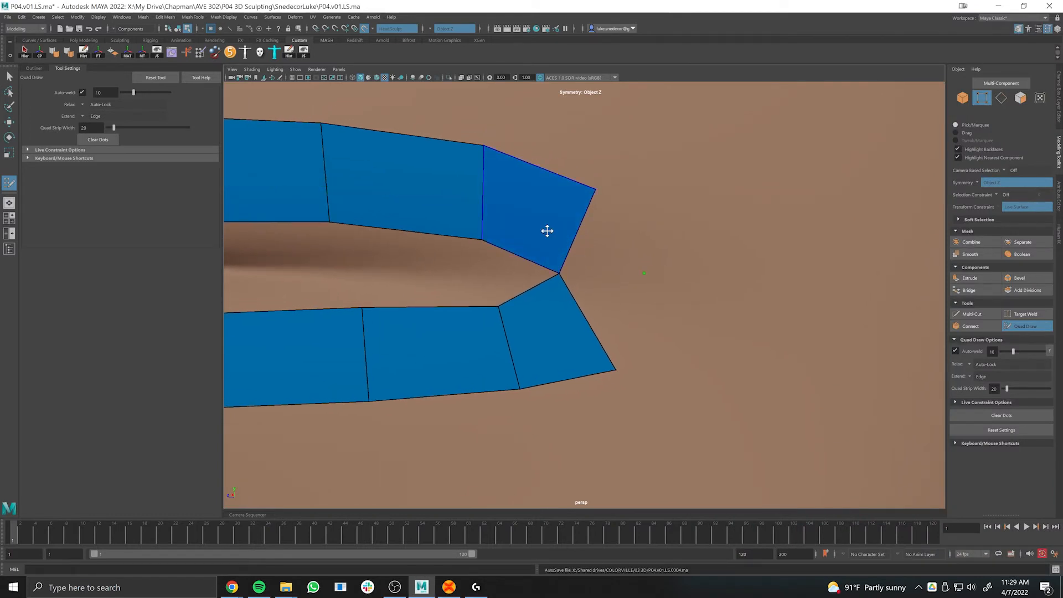
left_click(548, 233, "shift")
left_click(569, 325, "ctrl+shift")
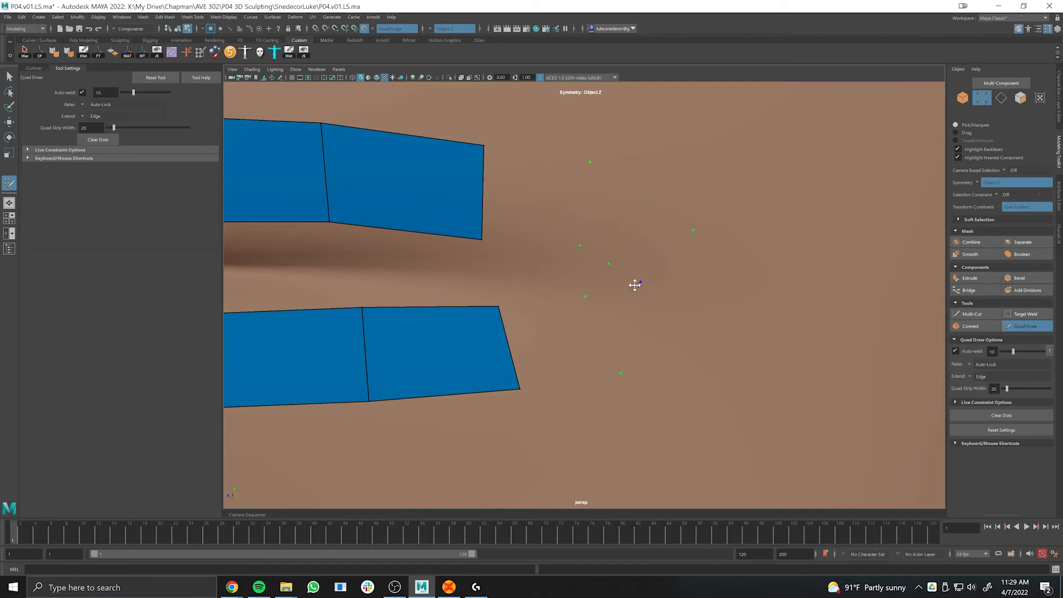
left_click(610, 284)
Fill the new corner dots with mirrored quads so the upper and lower strips join around each mouth corner.
left_click(573, 344, "shift")
key("ctrl+z")
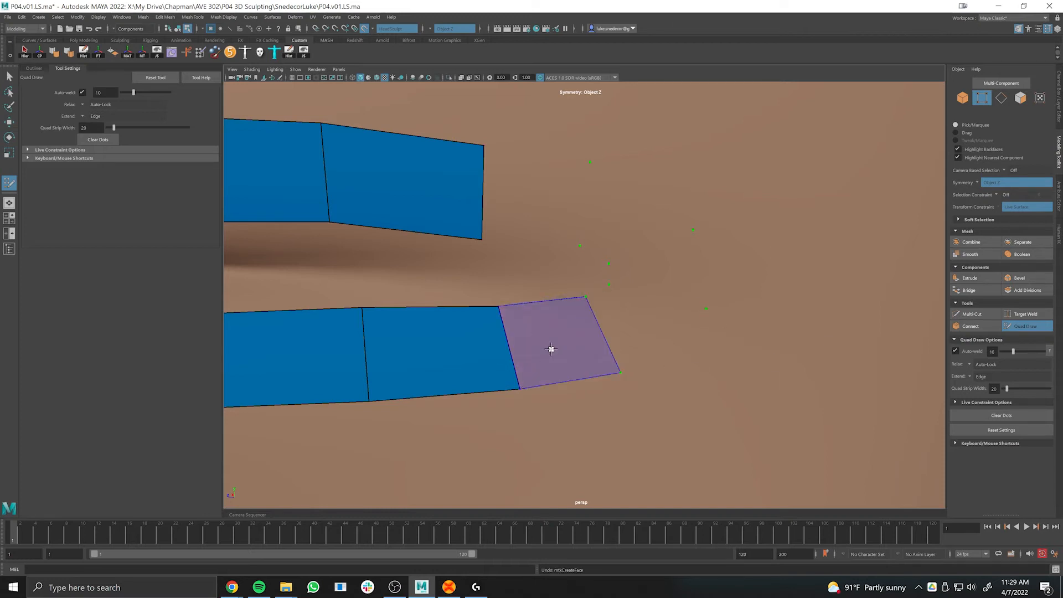
left_click(551, 349, "shift")
left_click(604, 208, "shift")
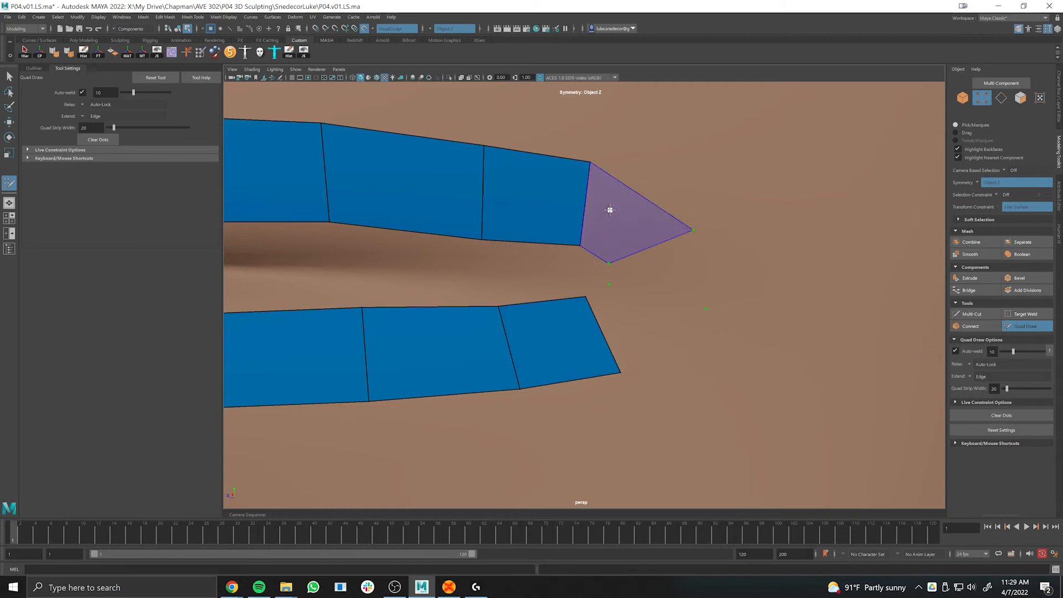
left_click(609, 216, "shift")
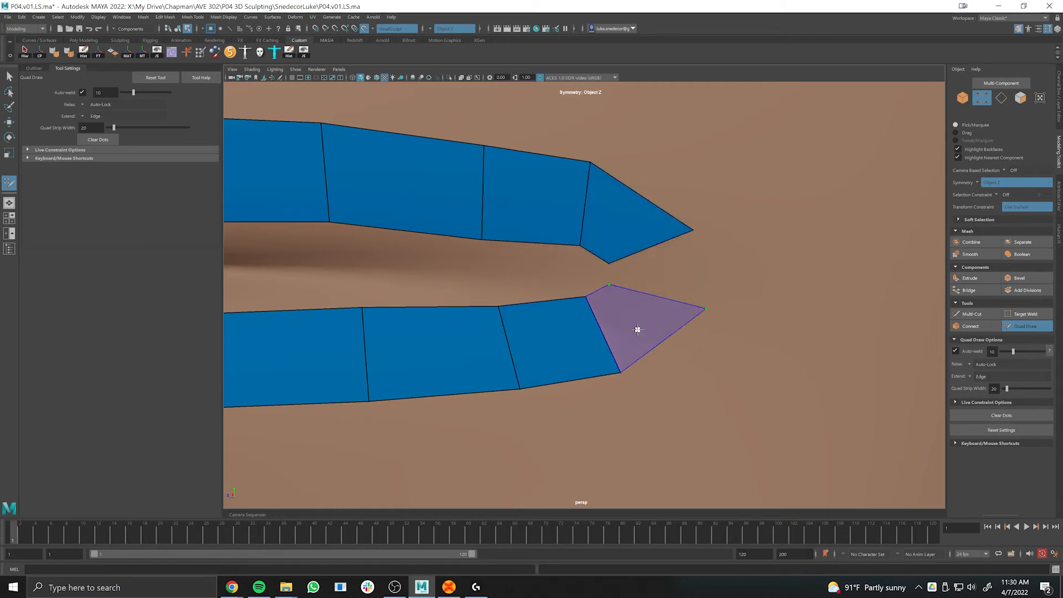
left_click(637, 329, "shift")
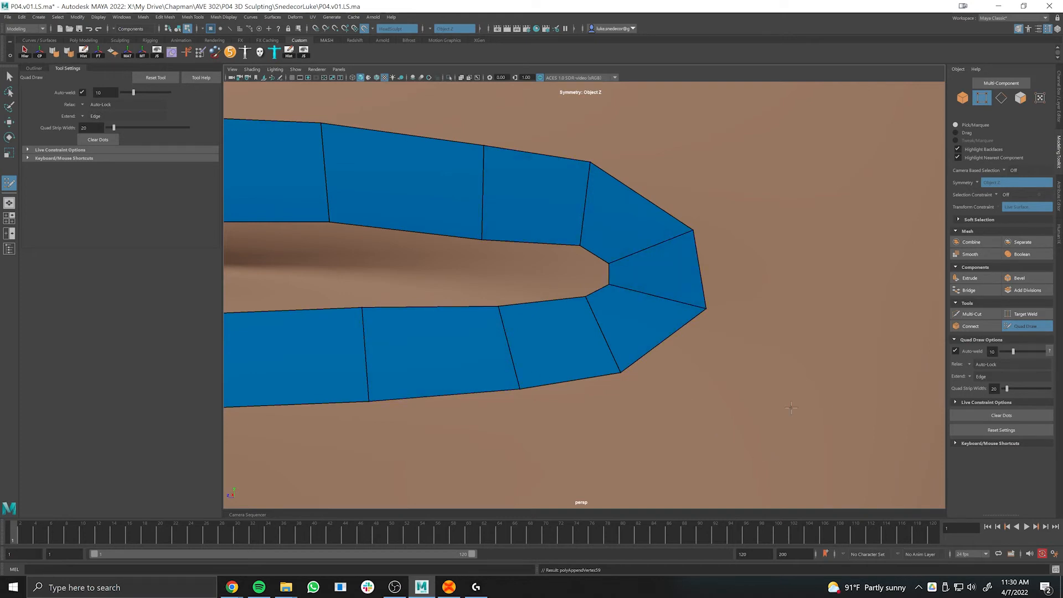
Centre the view on the open gaps in the mouth loop and turn off symmetry.
scroll(779, 407, "down", 5)
scroll(484, 273, "up", 6)
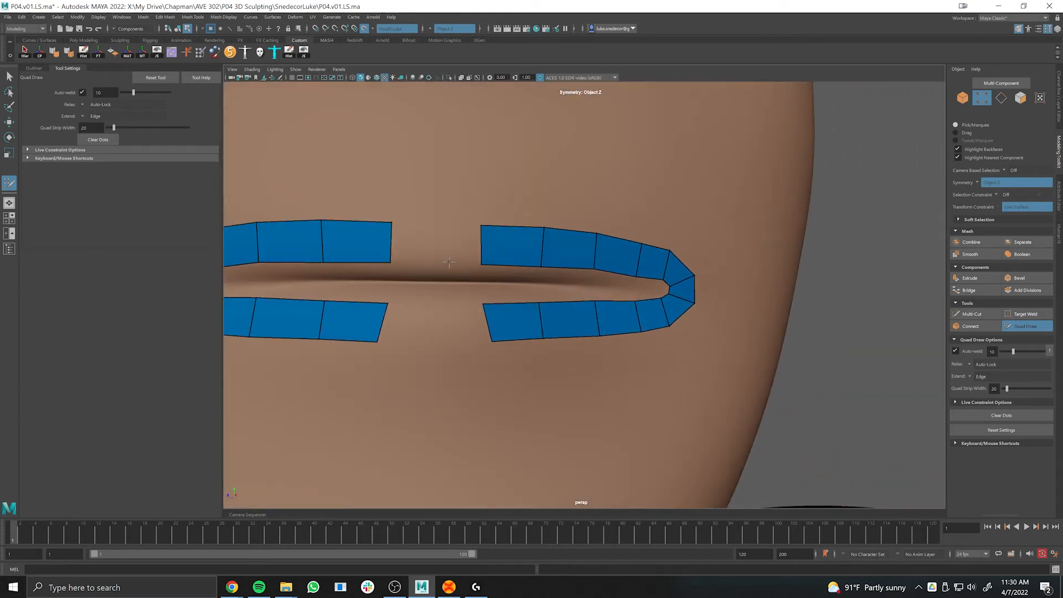
middle_click_drag(437, 243, 597, 261, "alt")
left_click_drag(598, 260, 492, 252, "alt")
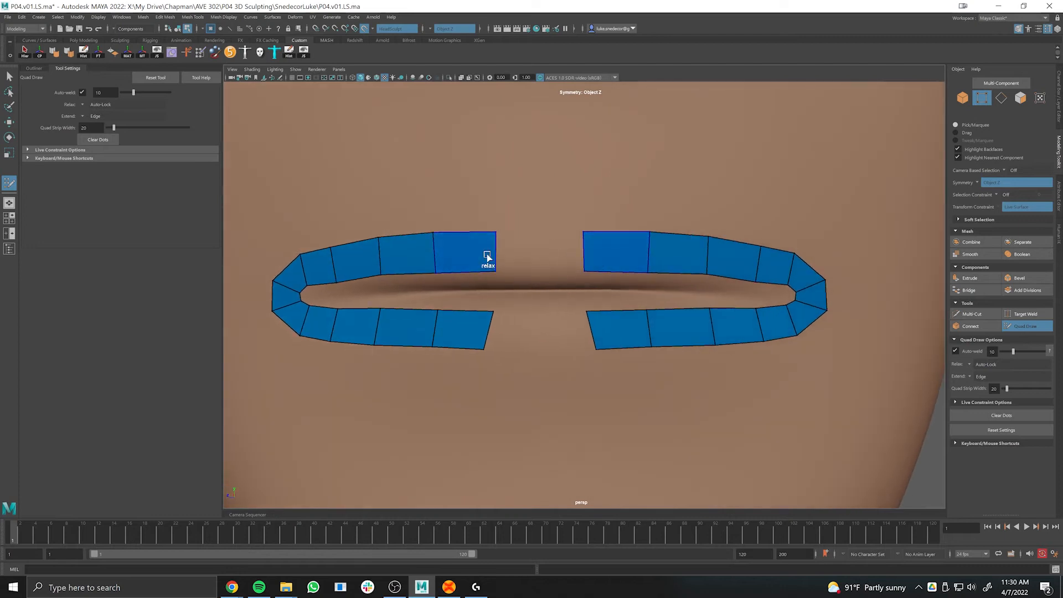
right_click_drag(562, 126, 608, 95, "alt")
middle_click_drag(569, 242, 577, 244, "alt")
key("w")
left_click_drag(608, 238, 603, 190)
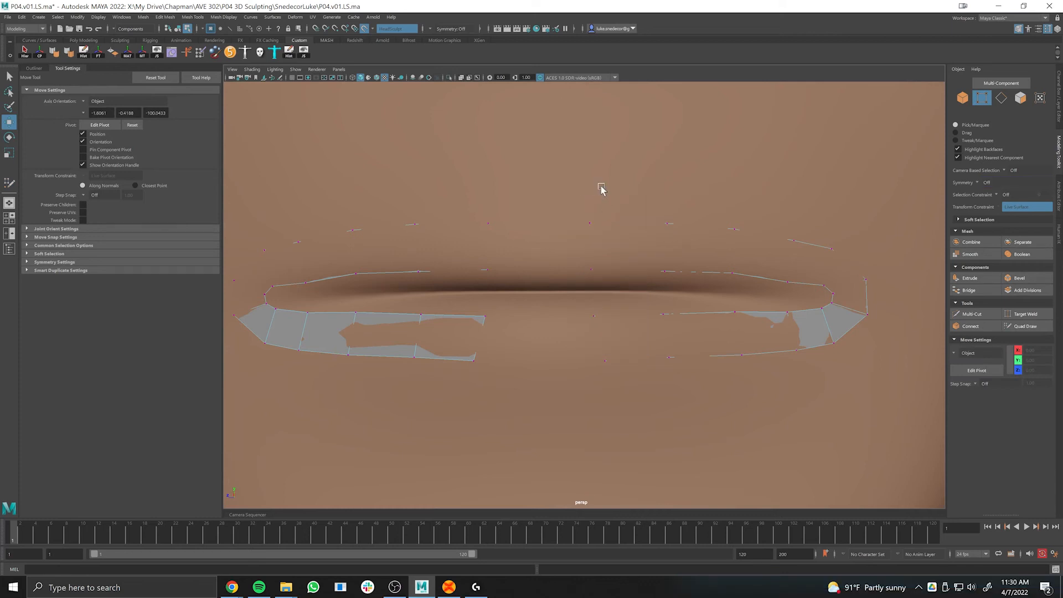
Bridge the central gaps above and below the mouth line with one Quad Draw face each to close the loop.
left_click(1028, 327)
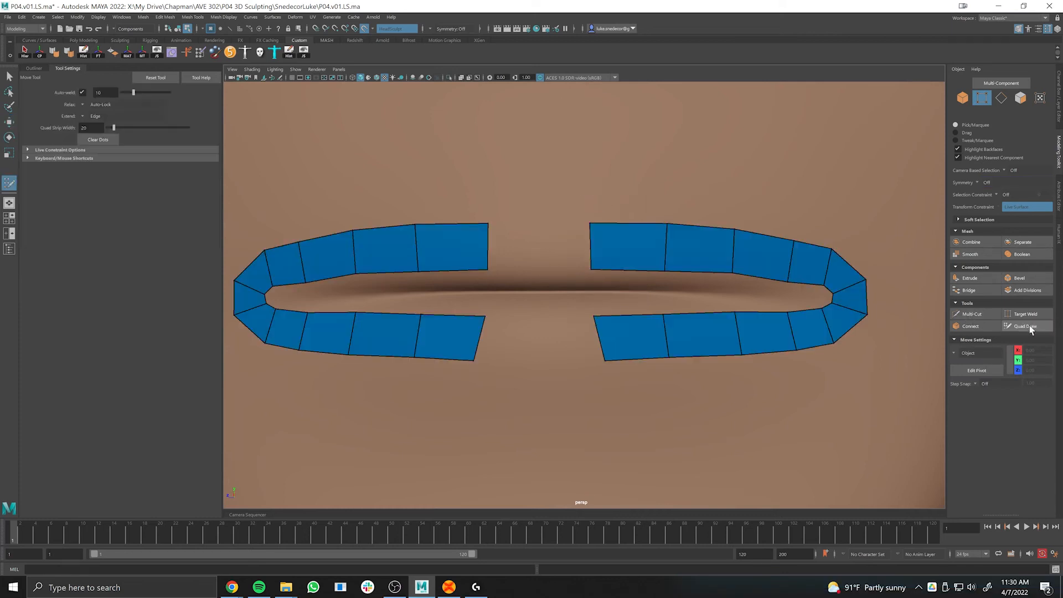
left_click(542, 247, "shift")
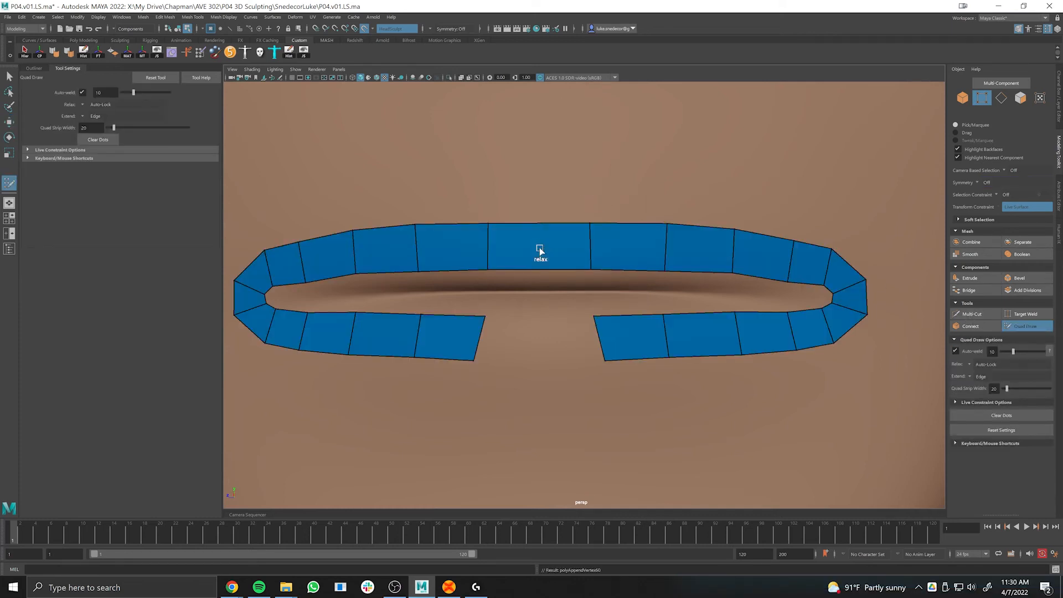
left_click(538, 348, "shift")
Turn Object symmetry on the Z axis back on.
scroll(836, 311, "down", 6)
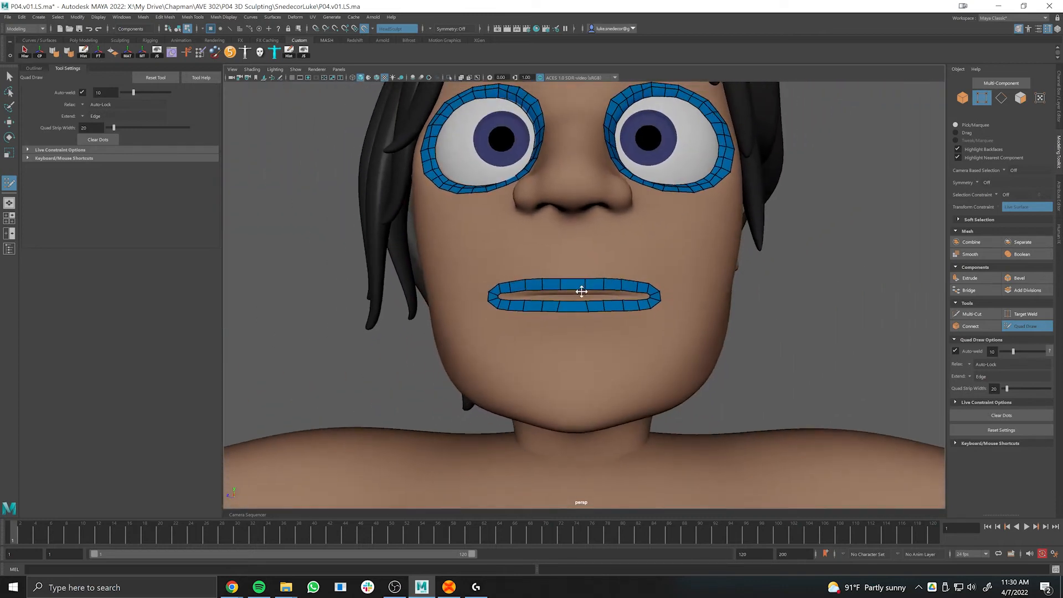
key("w")
left_click_drag(579, 278, 579, 255)
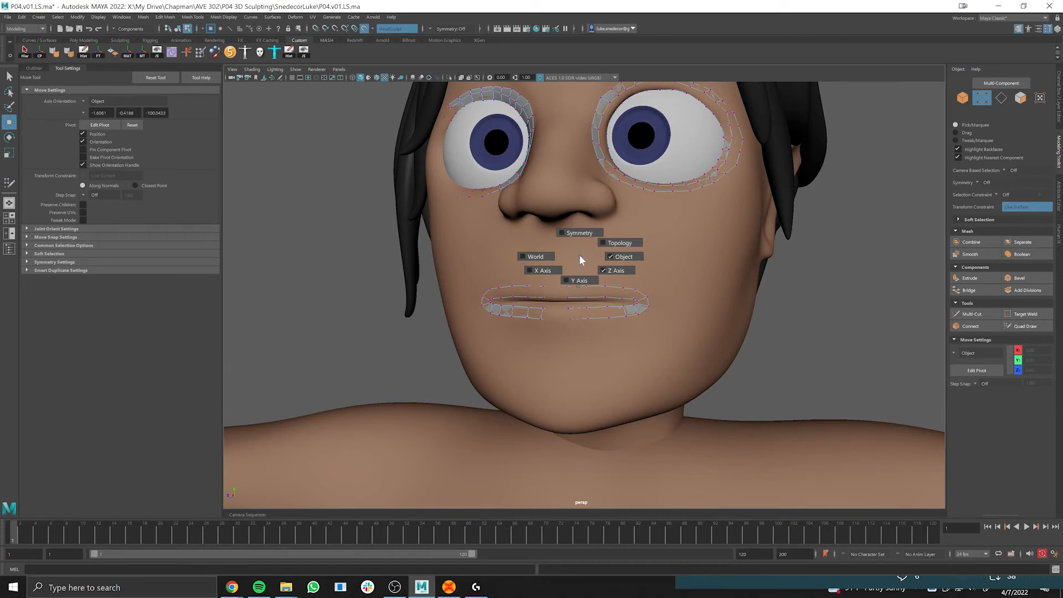
left_click_drag(581, 237, 580, 235)
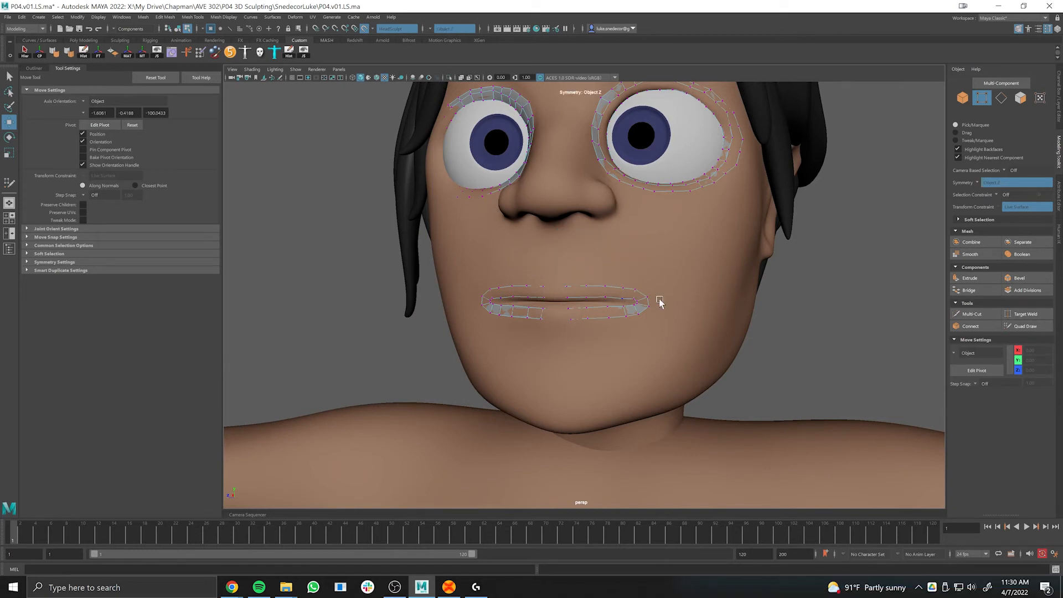
Compare the eye and mouth loops with the face topology reference image and examine the cheek and nose from several angles.
scroll(664, 341, "up", 4)
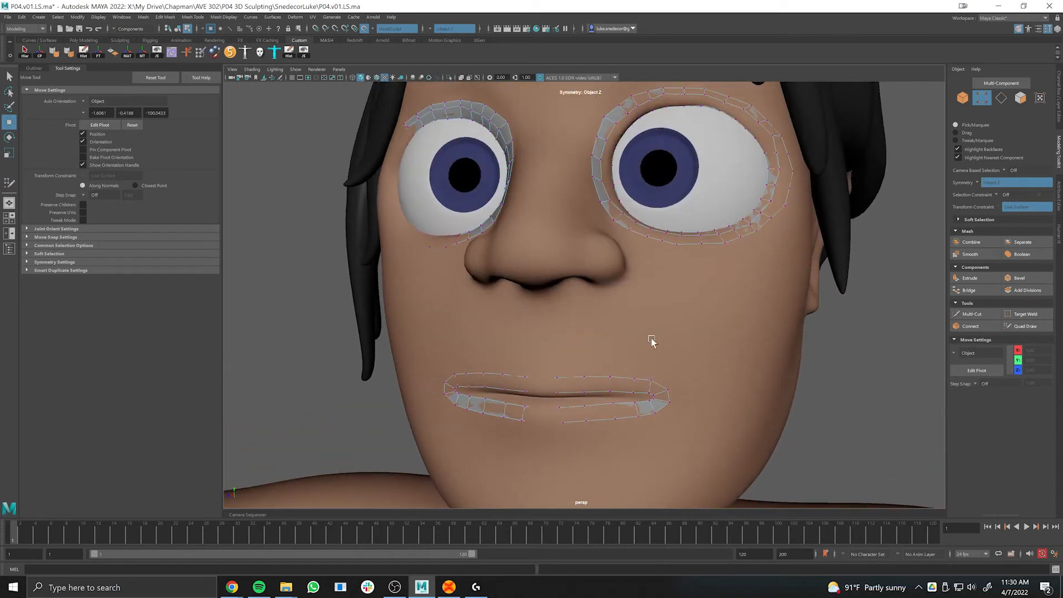
scroll(765, 330, "down", 5)
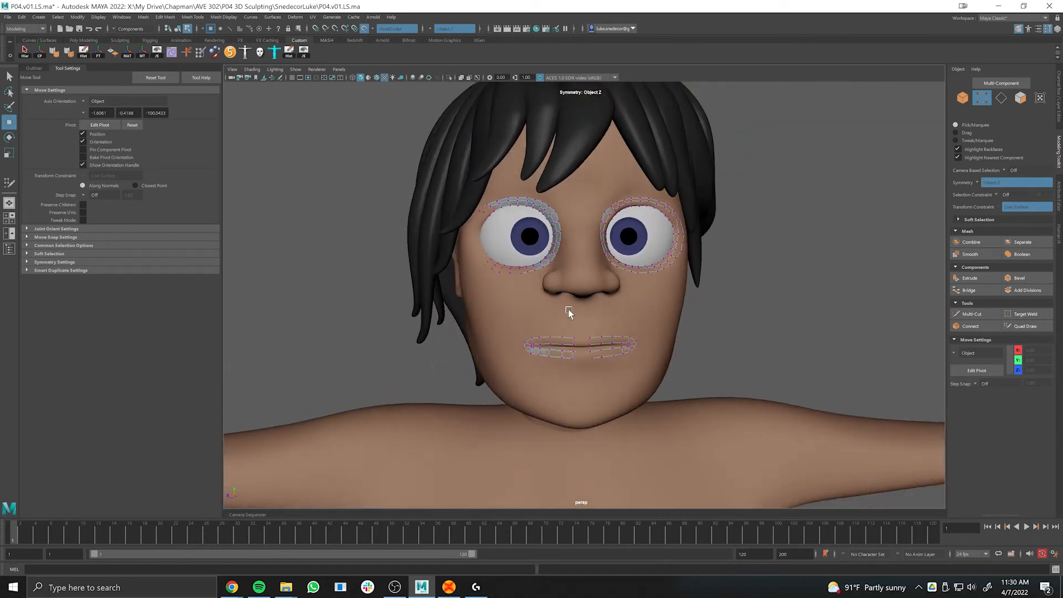
scroll(664, 321, "up", 2)
right_click_drag(702, 332, 729, 333, "alt")
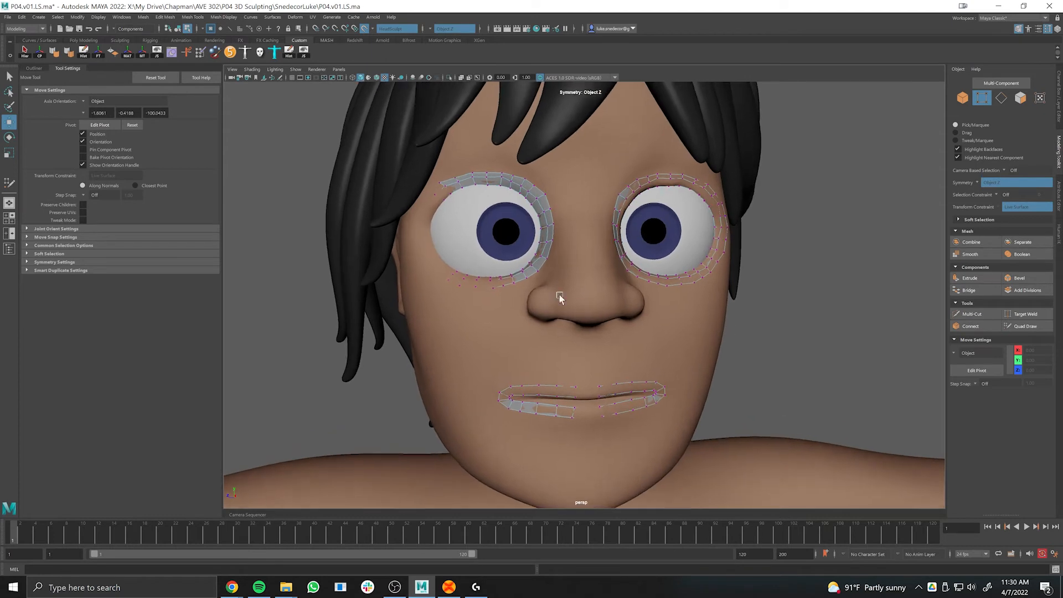
left_click_drag(759, 298, 717, 290, "alt")
key("alt+Tab")
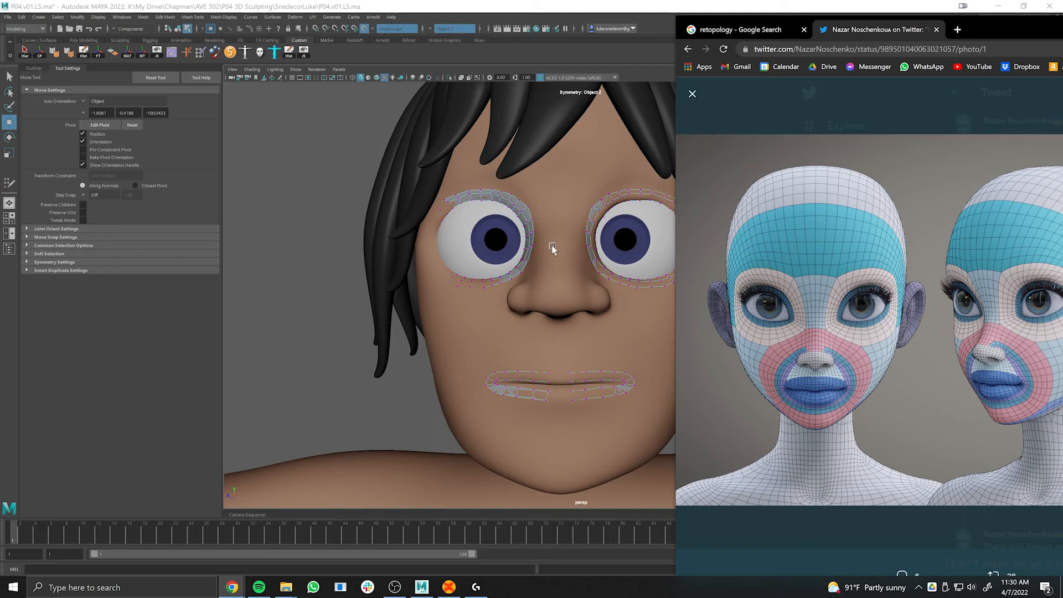
left_click_drag(603, 301, 654, 295, "alt")
right_click_drag(654, 291, 750, 282, "alt")
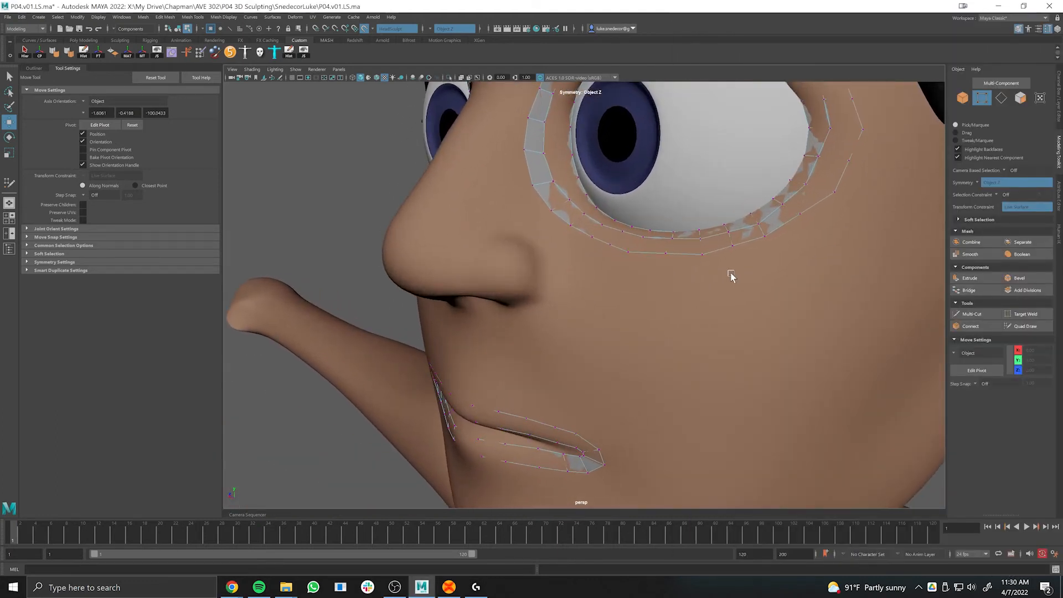
middle_click_drag(750, 283, 729, 323, "alt")
left_click_drag(729, 323, 631, 299, "alt")
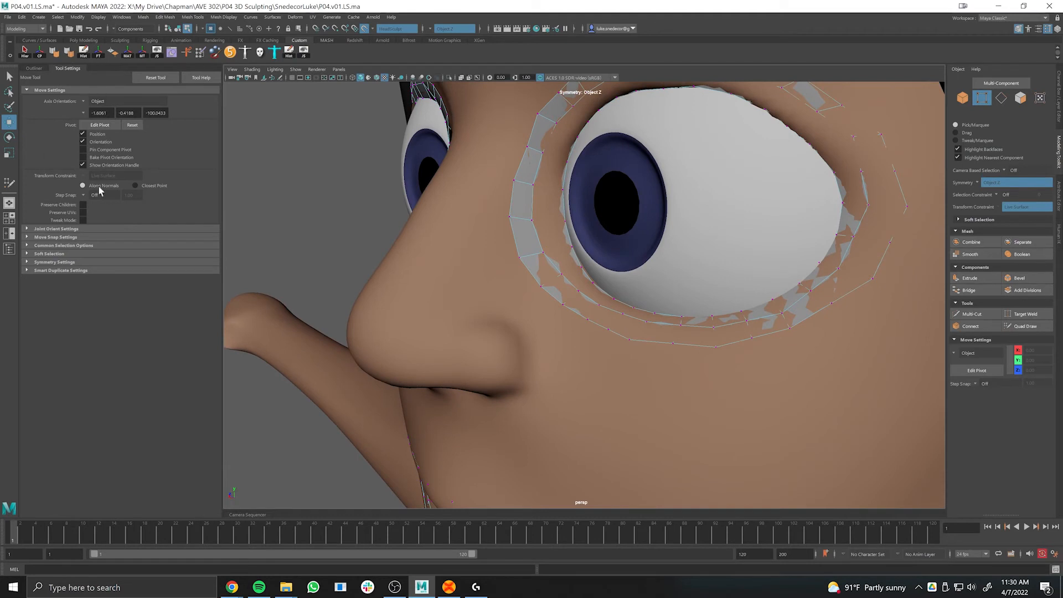
Start Quad Draw and place guide dots on the skin around the lower and outer sides of the existing eye loop.
left_click(1025, 326)
left_click_drag(579, 302, 532, 272, "alt")
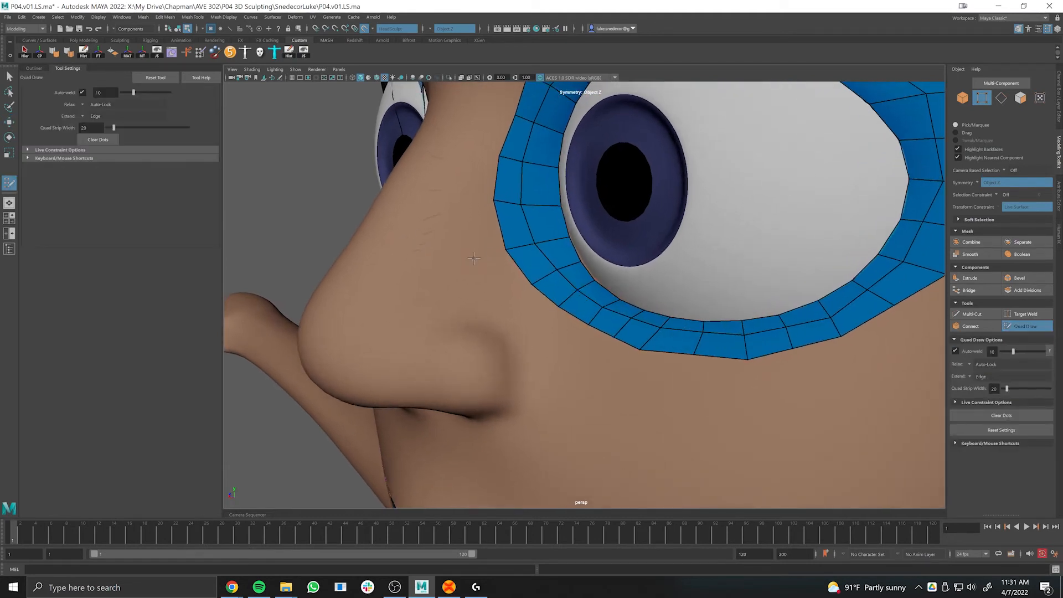
left_click(484, 299)
left_click(748, 407)
left_click(858, 383)
left_click_drag(858, 383, 737, 402, "alt")
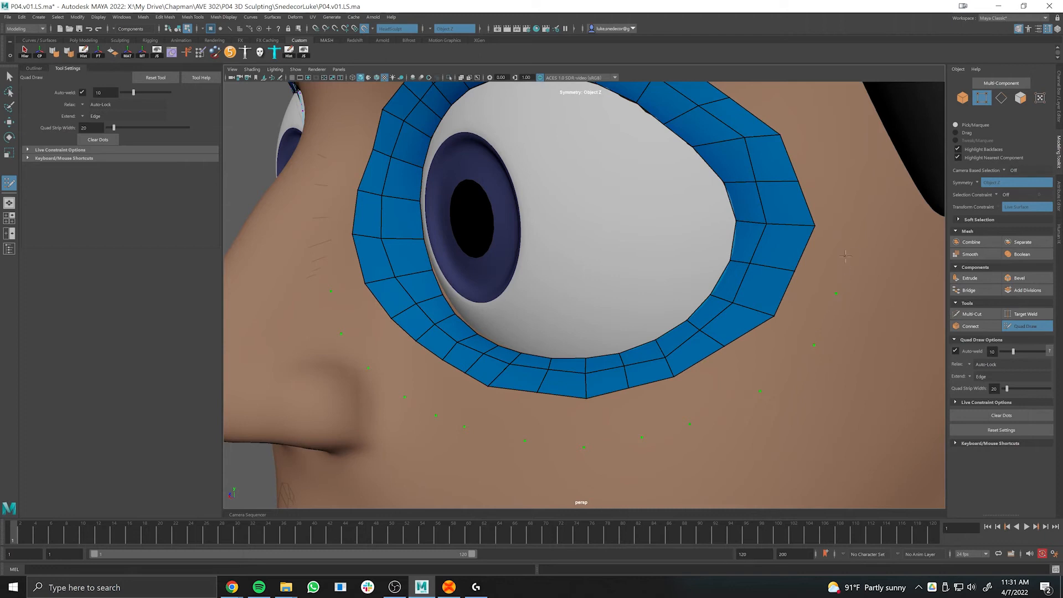
left_click_drag(852, 233, 790, 304, "alt")
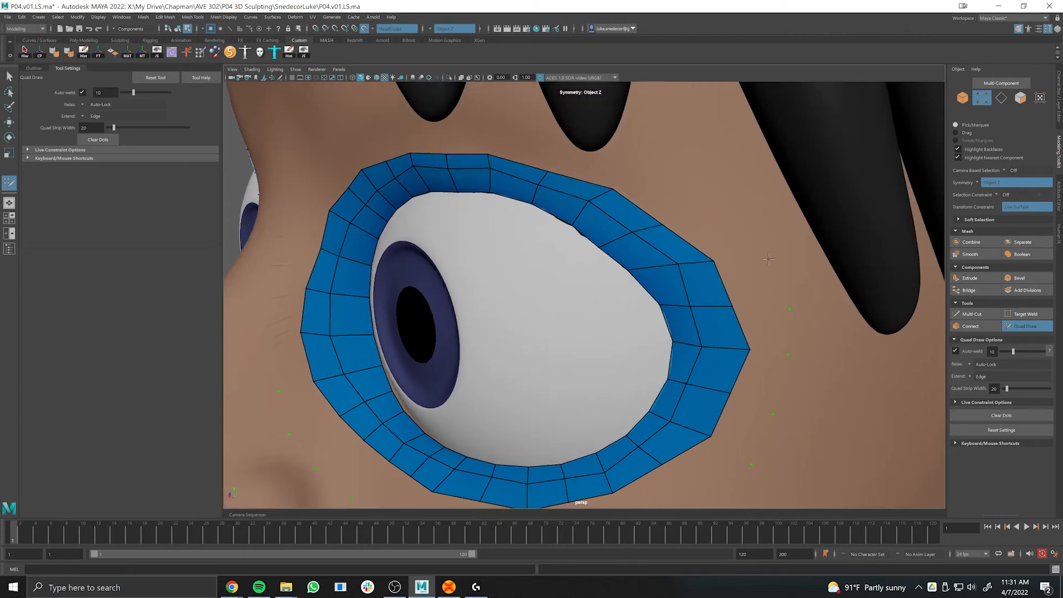
Continue the guide dots across the brow and down the inner side of the eye to complete the outer ring.
left_click_drag(691, 243, 737, 234, "alt")
middle_click_drag(737, 234, 741, 306, "alt")
left_click(736, 240)
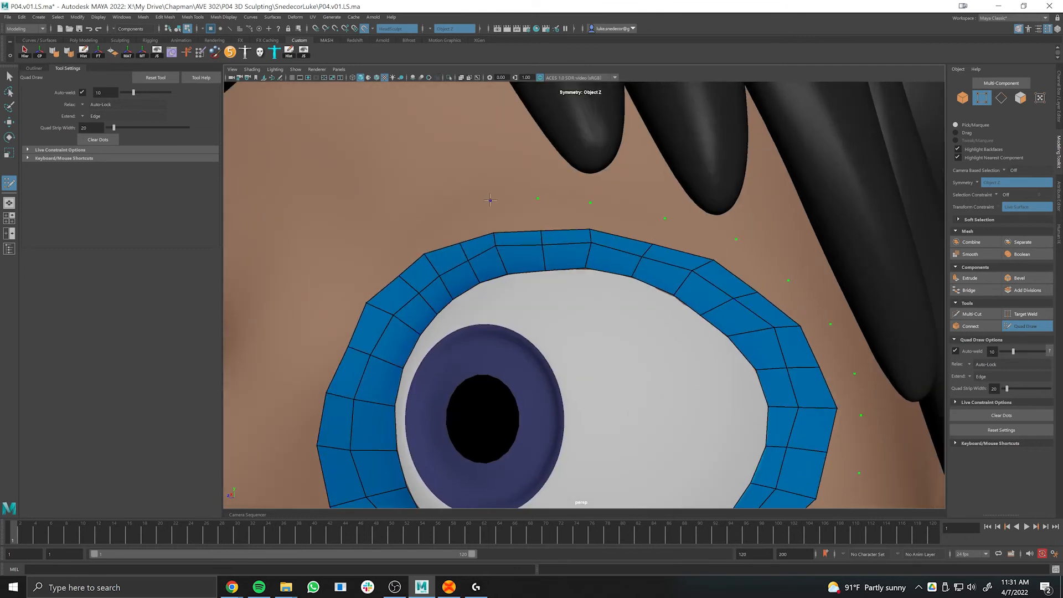
left_click(408, 220)
mouse_move(579, 246)
left_mouse_down("alt")
mouse_move(635, 230)
mouse_move(605, 200)
left_mouse_up("alt")
left_click(598, 199)
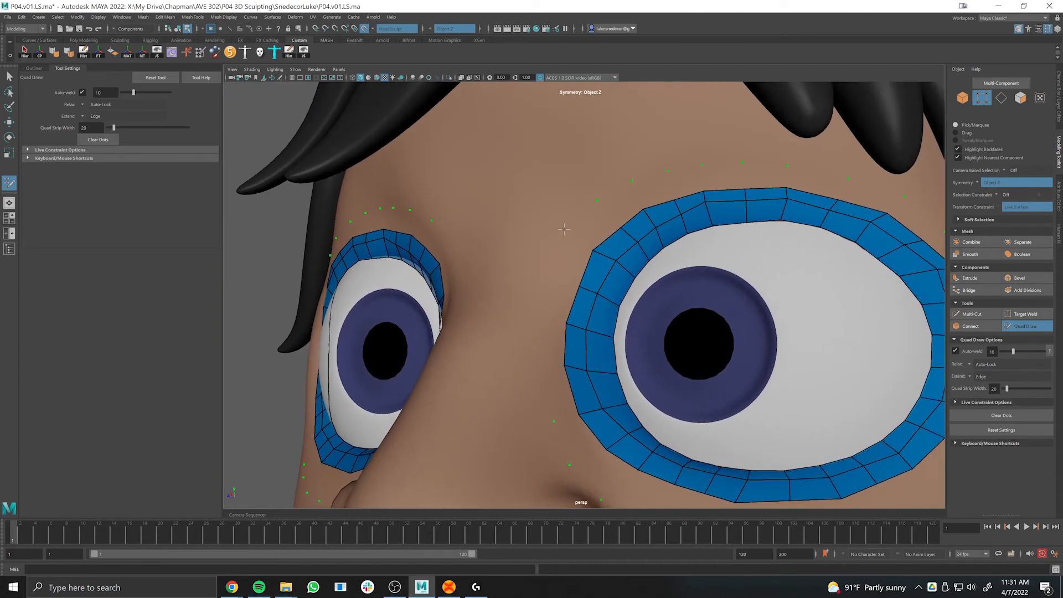
left_click(539, 357)
Fill the dotted ring with quads to add another face loop around the eye, and adjust its inner-side vertices.
left_click_drag(594, 253, 527, 247, "alt")
right_click_drag(577, 251, 549, 241, "alt")
middle_click_drag(548, 241, 546, 285, "alt")
left_click(420, 308, "shift")
left_click(437, 357, "shift")
mouse_move(437, 358)
left_mouse_down()
mouse_move(506, 397)
mouse_move(624, 409)
mouse_move(722, 375)
mouse_move(778, 318)
mouse_move(780, 247)
mouse_move(743, 190)
mouse_move(637, 152)
mouse_move(543, 147)
mouse_move(456, 185)
mouse_move(417, 285)
left_mouse_up()
Check the face topology reference and add one quad beside the inner eye corner on the nose bridge.
left_click_drag(516, 310, 542, 313, "alt")
middle_click_drag(541, 313, 591, 247, "alt")
left_click_drag(592, 246, 560, 252, "alt")
middle_click_drag(612, 133, 625, 162, "alt")
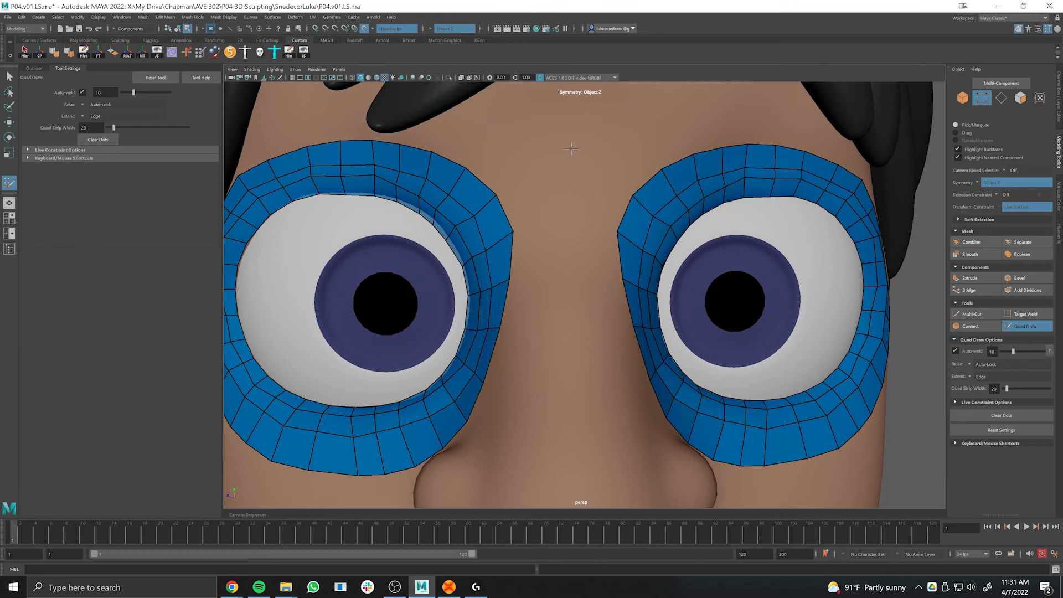
left_click(602, 227)
key("alt+Tab")
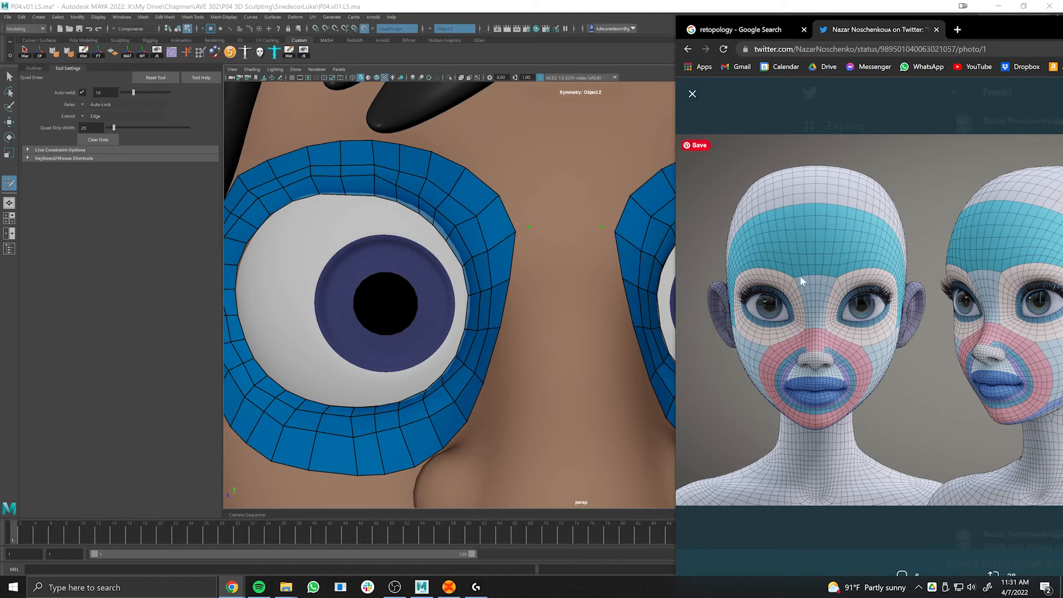
left_click(540, 279)
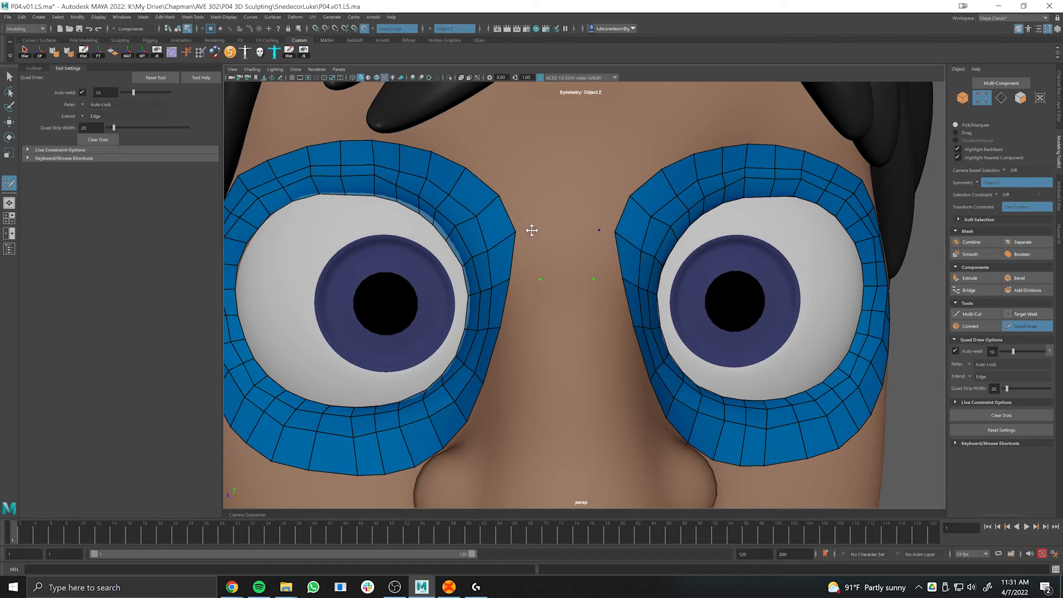
left_click(526, 258, "shift")
Recheck the topology reference, then place dots above the nose-bridge quad and fill two quads around the inner brow corner.
key("alt+Tab")
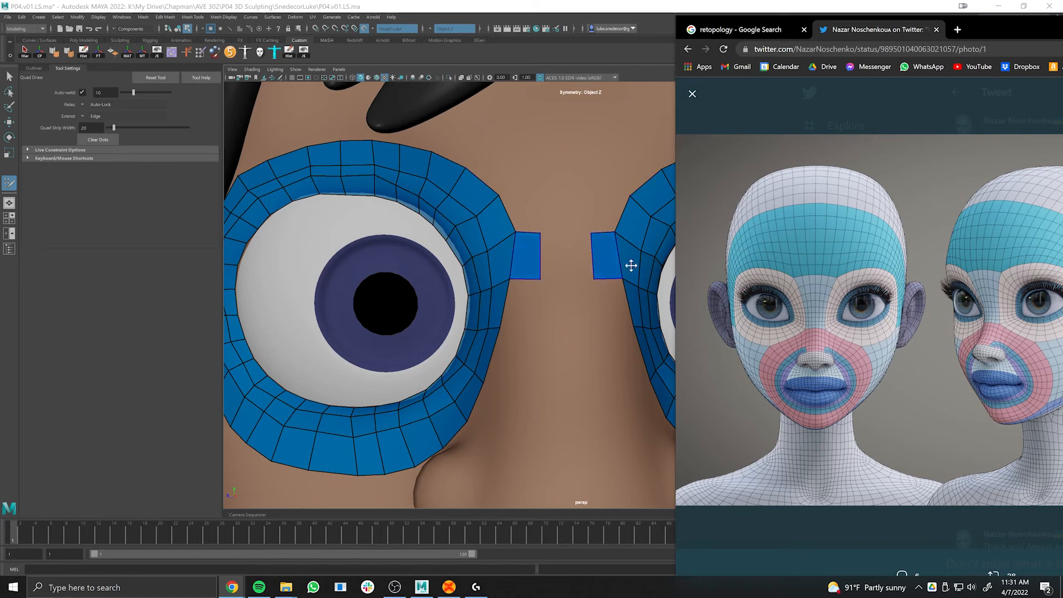
scroll(796, 268, "up", 1, "ctrl")
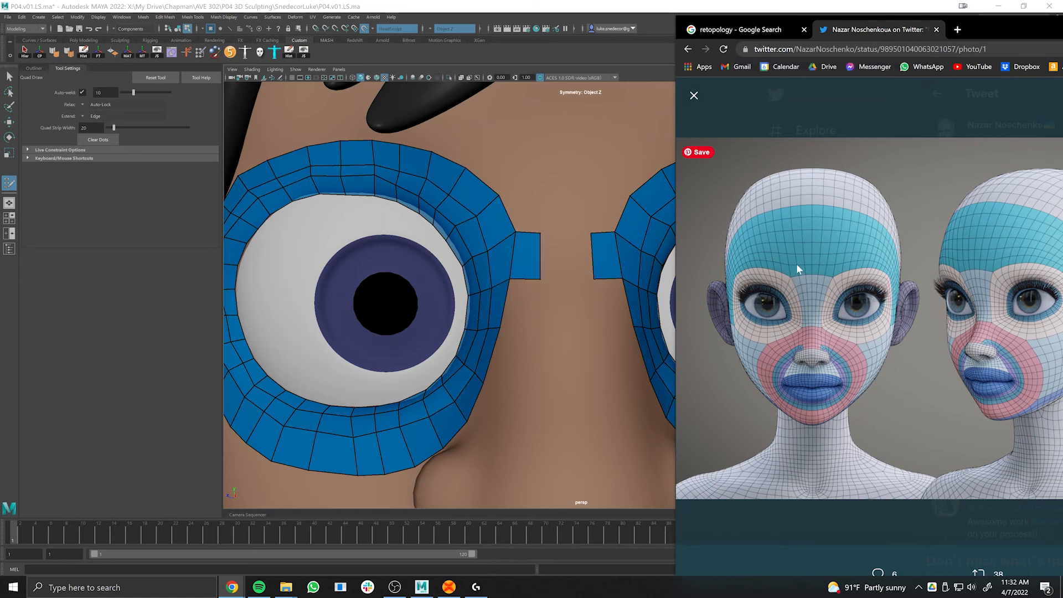
left_click(533, 196)
left_click(518, 182)
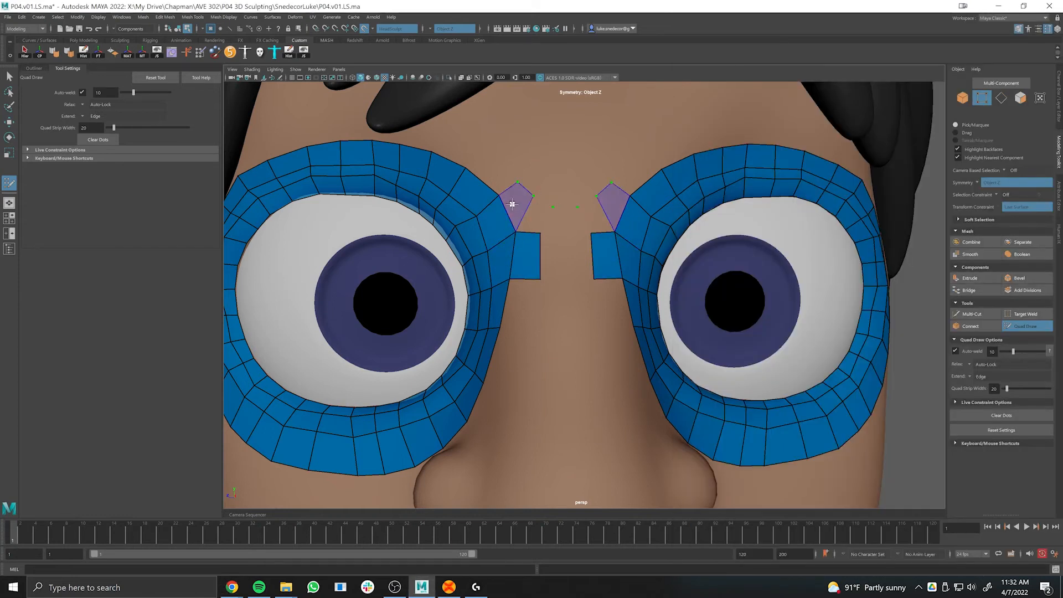
left_click(512, 204, "shift")
left_click(535, 217, "shift")
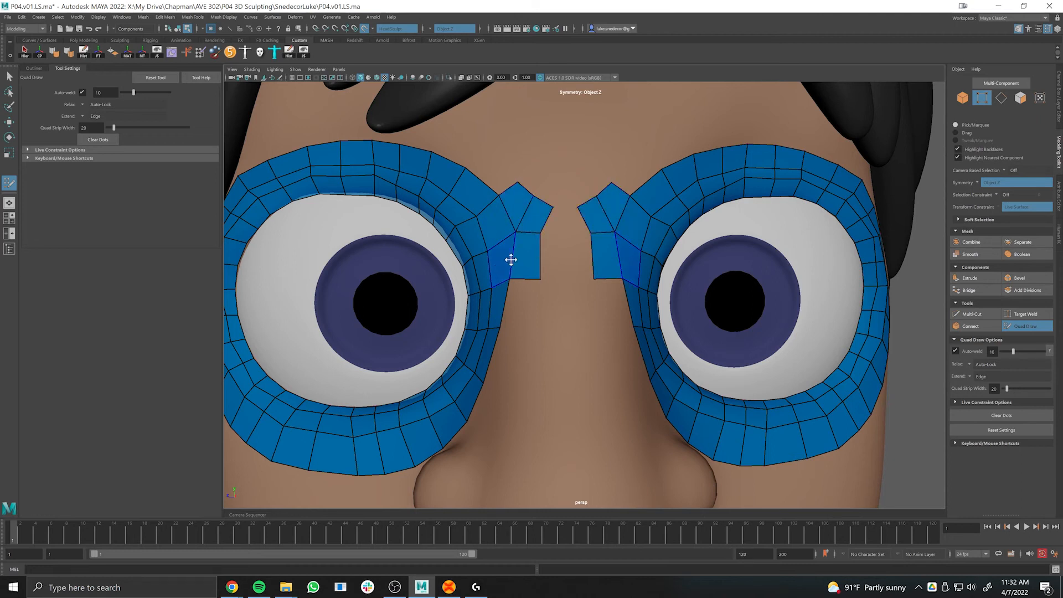
Reshape the inner brow corner vertices and fill quads linking that corner to the row above the eye.
left_click_drag(533, 197, 509, 183)
middle_click_drag(585, 160, 571, 315, "alt")
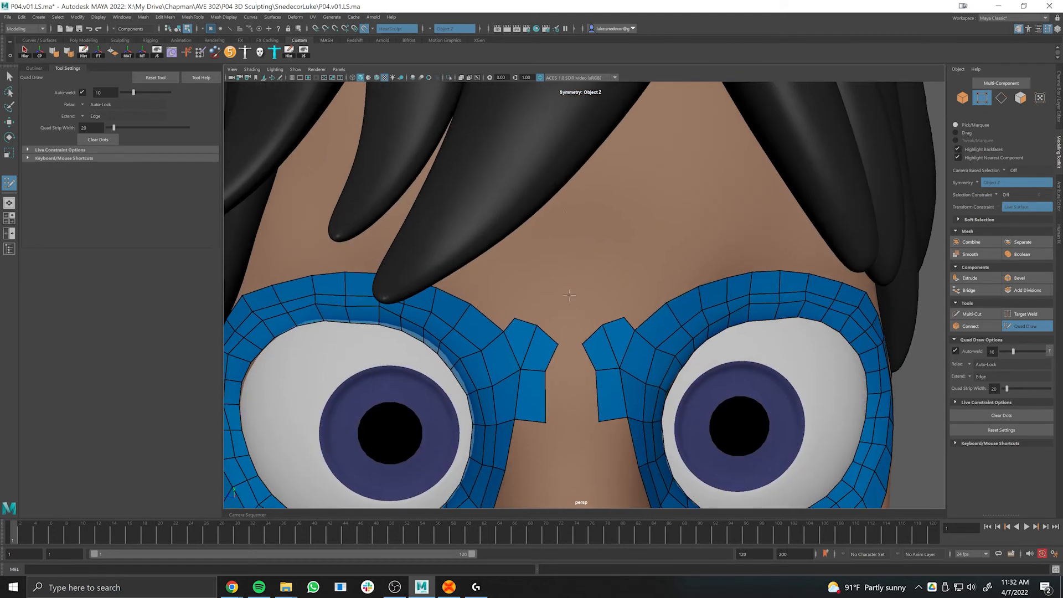
middle_click_drag(581, 179, 602, 147, "alt")
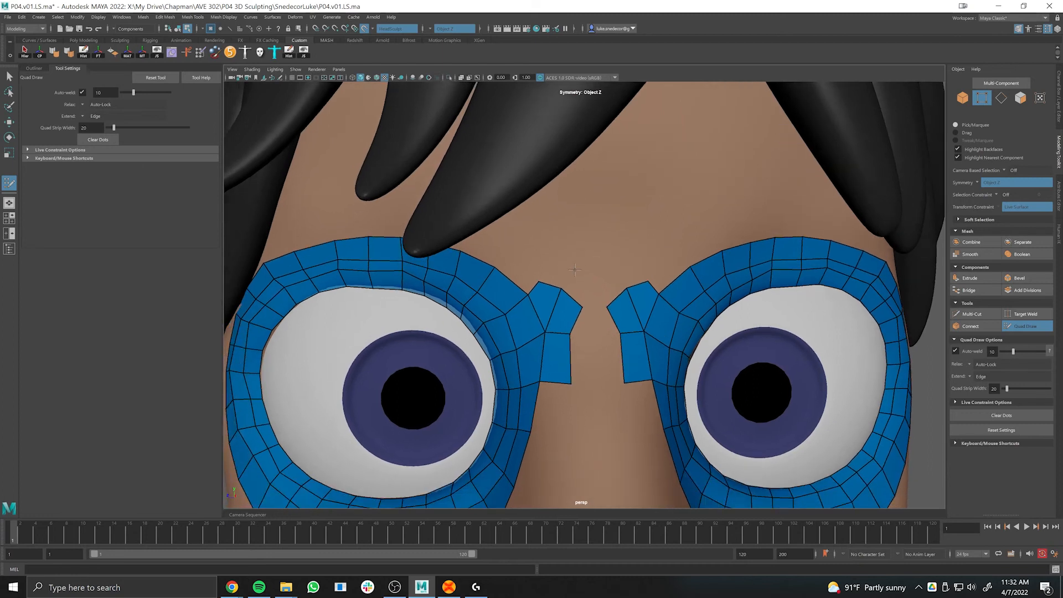
left_click_drag(541, 281, 544, 271)
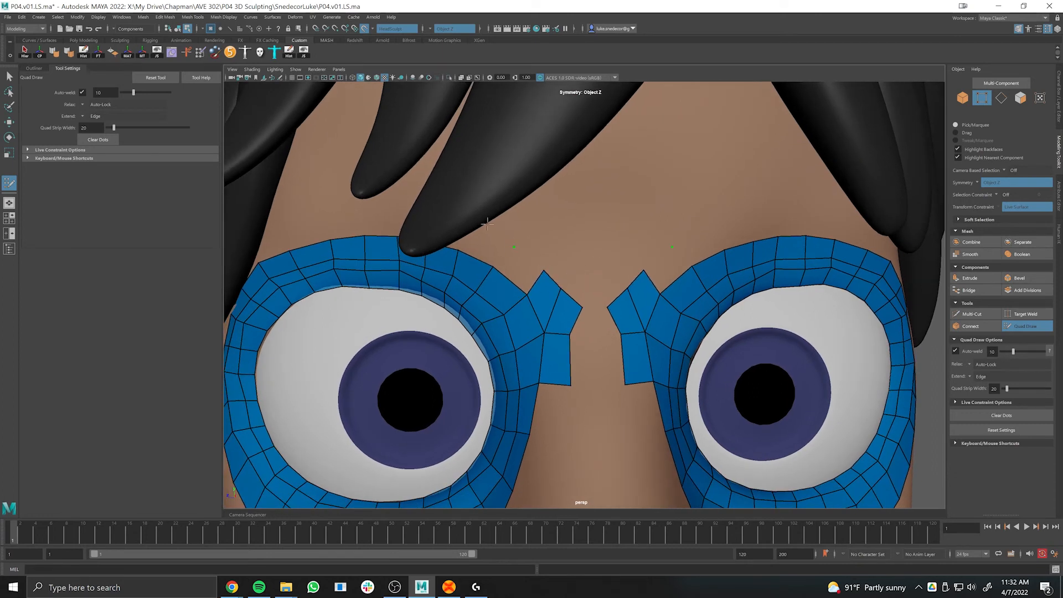
left_click(477, 240, "shift")
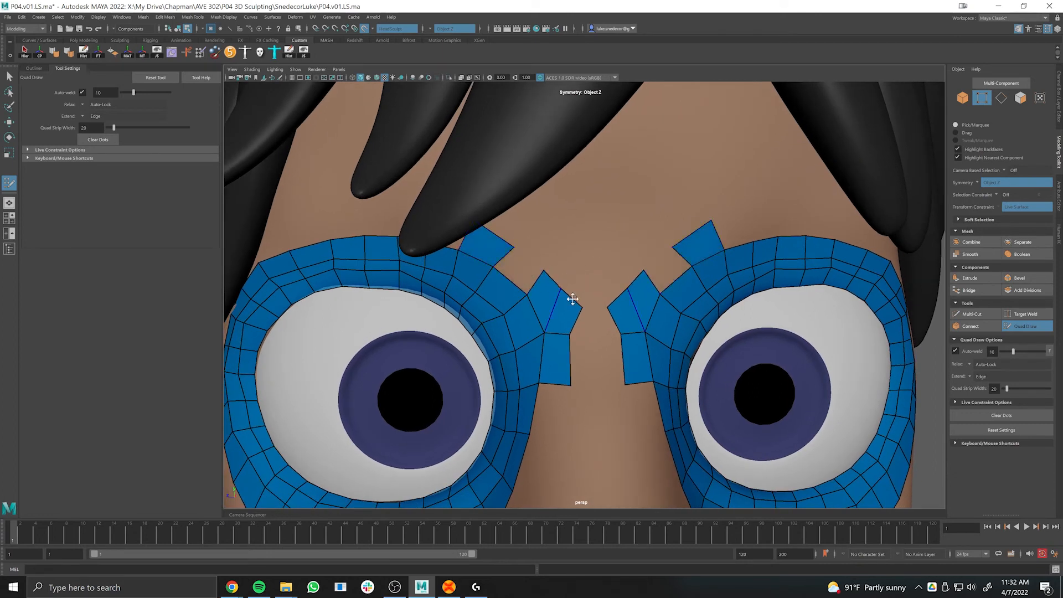
left_click(520, 270, "shift")
middle_click_drag(591, 307, 579, 295, "alt")
left_click_drag(571, 295, 568, 325)
Compare with the topology reference, straighten the quads beside the nose bridge into a vertical column and insert an edge loop across it.
key("alt+Tab")
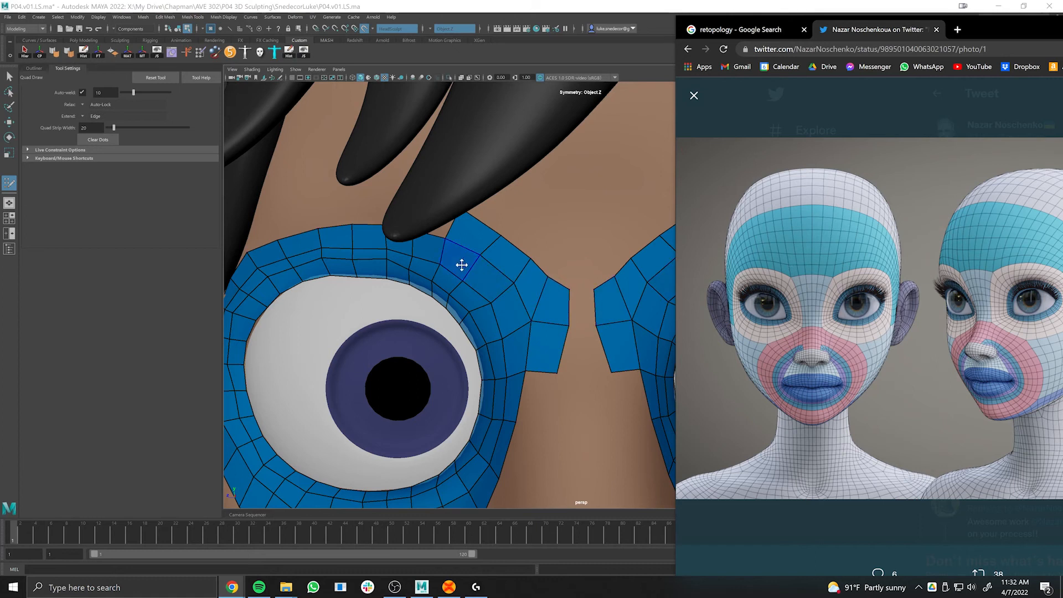
key("alt+Tab")
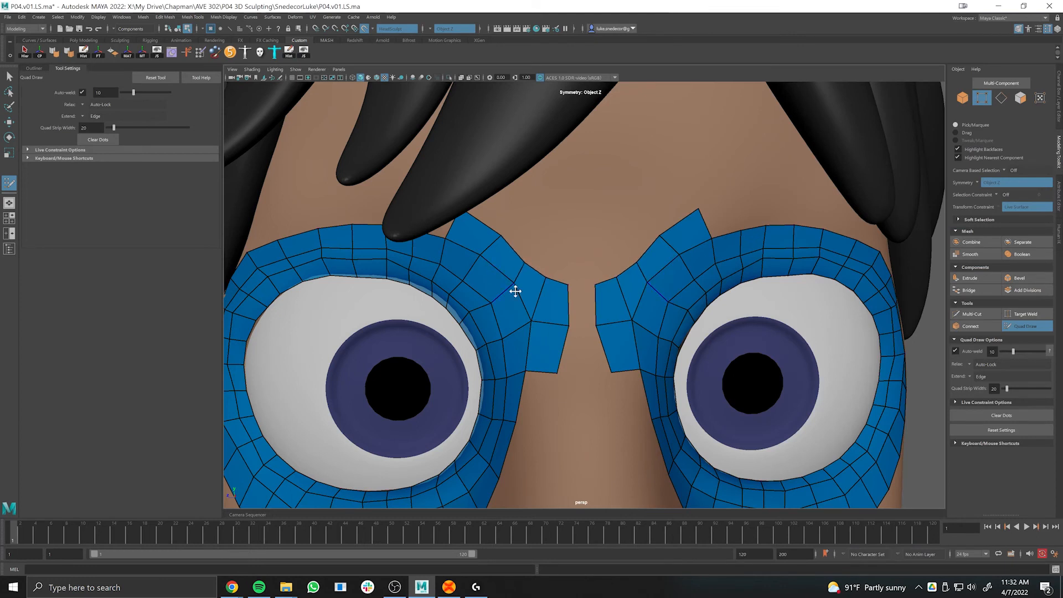
key("alt+Tab")
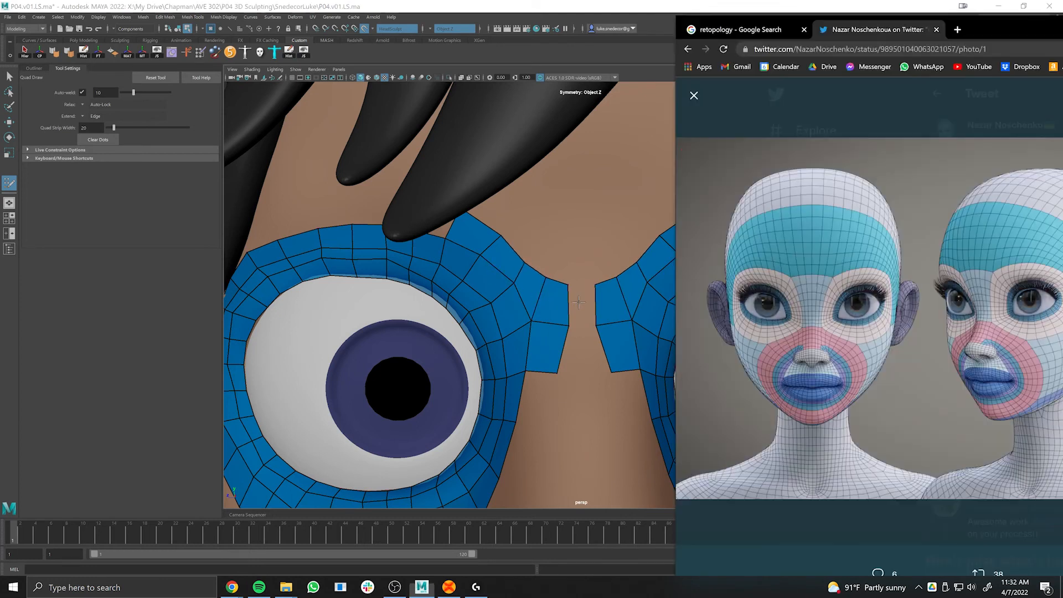
key("alt+Tab")
key("alt+Tab")
key("alt+Tab")
left_click_drag(525, 264, 522, 254)
left_click_drag(504, 331, 502, 325)
left_click_drag(529, 298, 528, 295)
left_click_drag(526, 371, 511, 370)
key("ctrl+z")
left_click(526, 337, "ctrl")
mouse_move(569, 325)
left_mouse_down()
mouse_move(549, 259)
mouse_move(565, 256)
left_mouse_up()
Extend the nose-bridge column by one quad upward and one quad downward, following the topology reference.
key("alt+Tab")
key("alt+Tab")
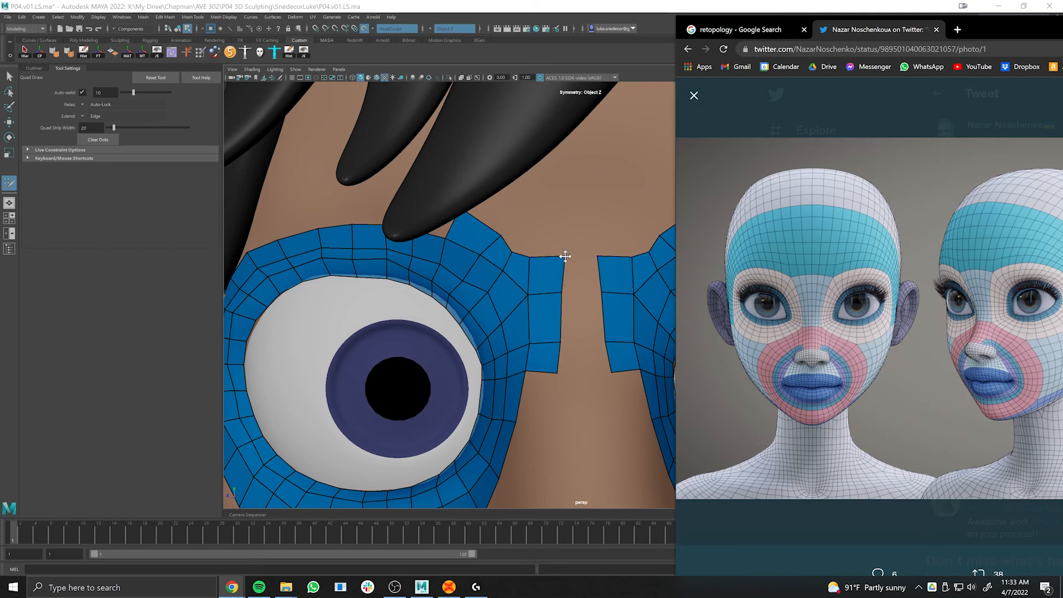
left_click(553, 425)
left_click(535, 225)
left_click(571, 222)
left_click(550, 242, "shift")
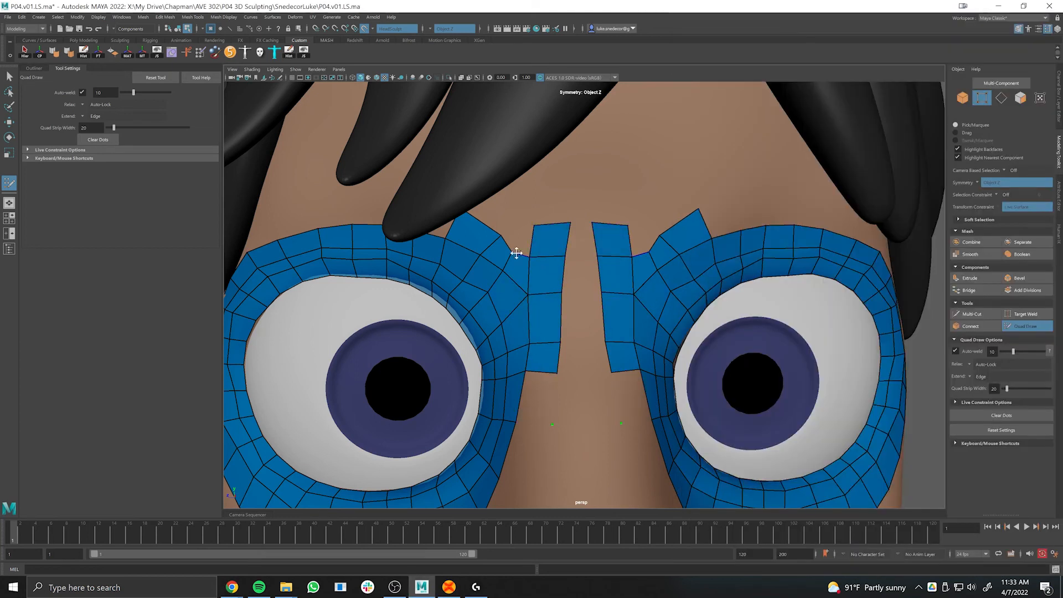
left_click(534, 403, "shift")
Place dots above the inner brow and fill three quads joining the nose-bridge column to the brow row.
key("alt+Tab")
left_click(520, 226)
left_click(500, 216)
left_click(480, 196)
left_click(488, 214, "shift")
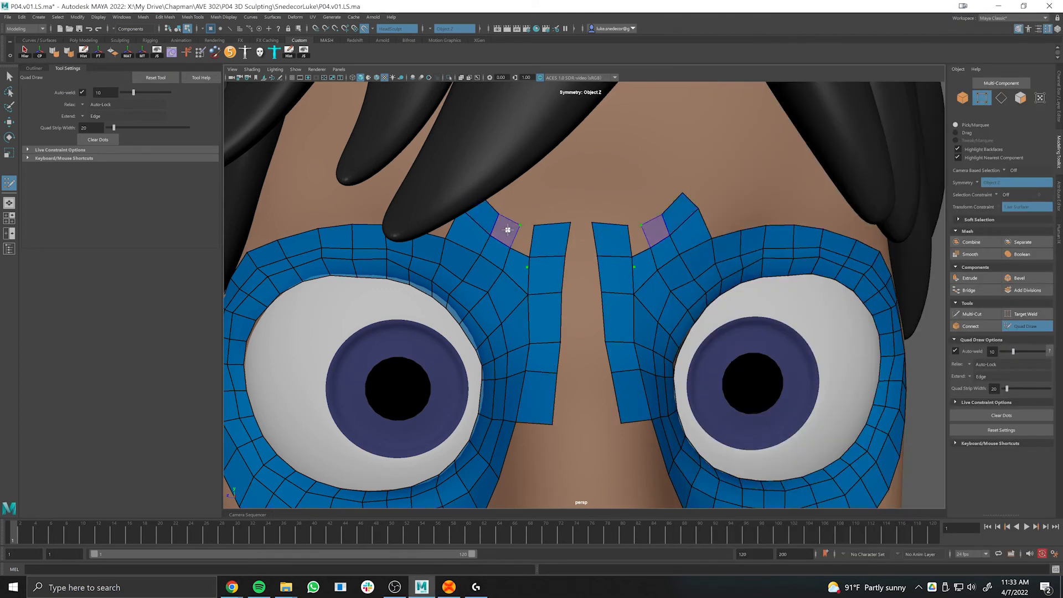
left_click(506, 229, "shift")
left_click(523, 238, "shift")
Delete the stray guide dot on the edge between the nose-bridge column and the inner brow quads.
left_click_drag(524, 243, 496, 253, "alt")
left_click(478, 250)
right_click_drag(497, 252, 633, 265, "alt")
middle_click_drag(585, 248, 705, 275, "alt")
scroll(496, 238, "up", 1)
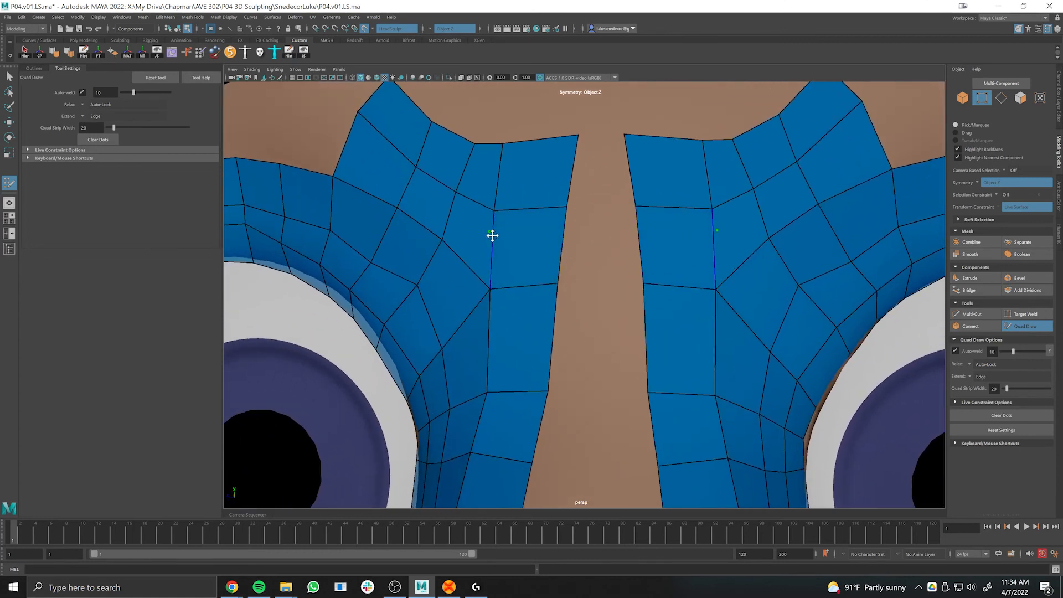
left_click(489, 232, "ctrl+shift")
Place two rows of dots above the eye and fill them with quads, extending the brow rows outward under the hair.
scroll(628, 249, "down", 8)
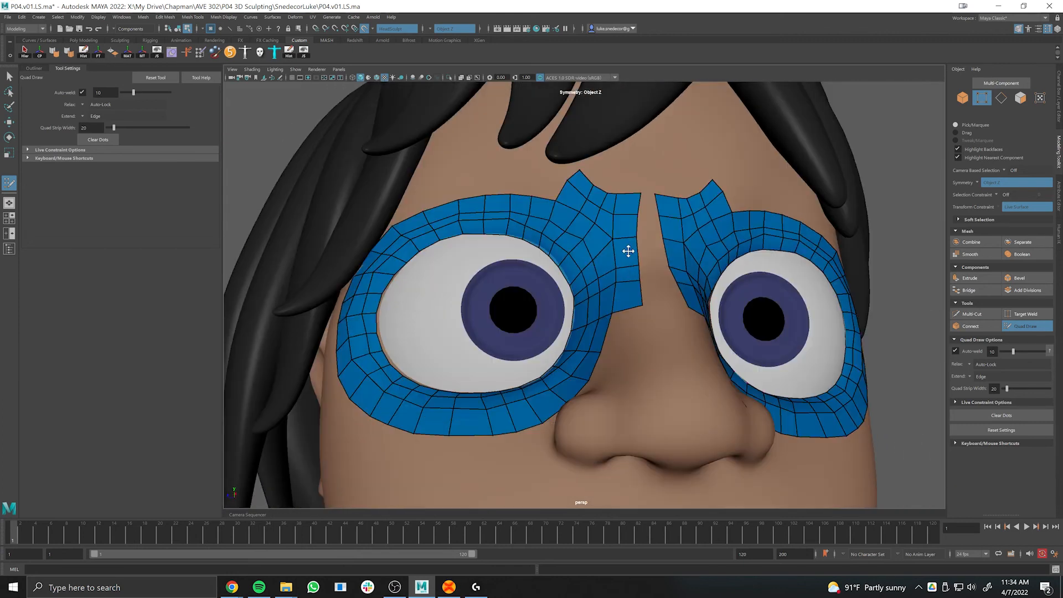
left_click_drag(628, 251, 513, 267, "alt")
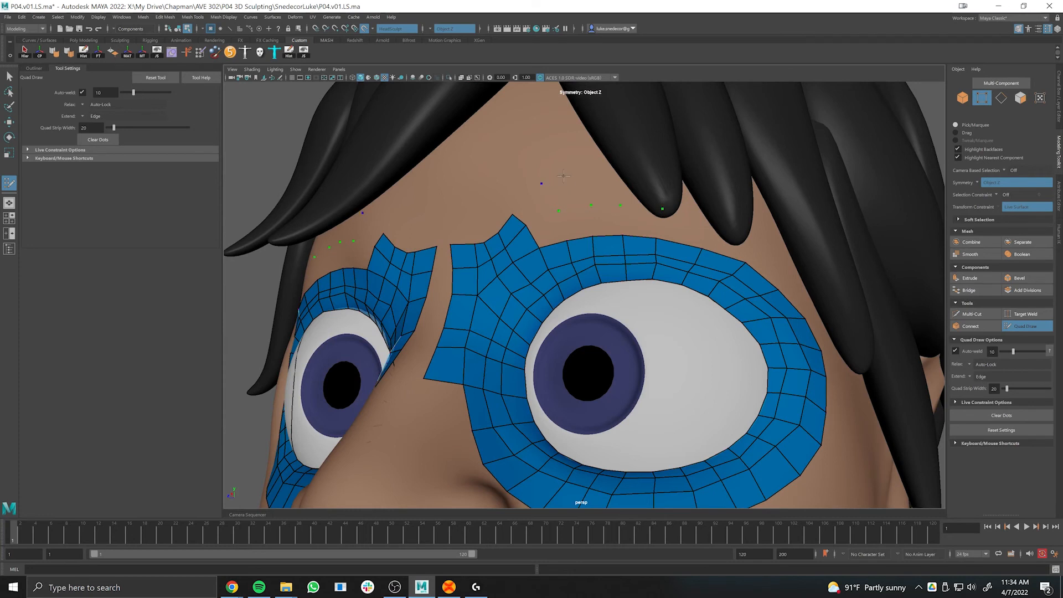
left_click(661, 167)
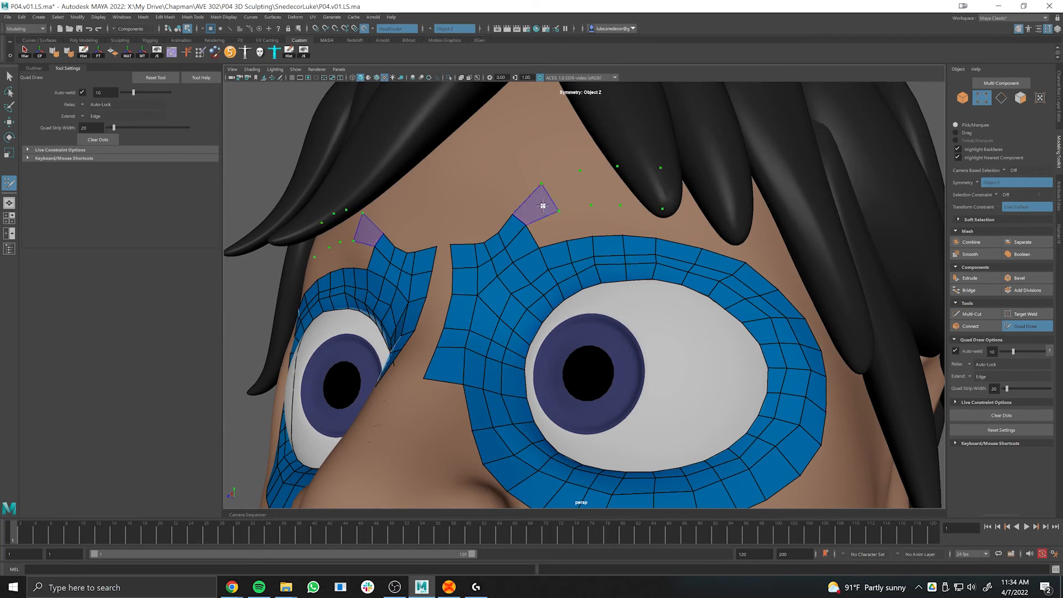
left_click(582, 228, "shift")
left_click(607, 220, "shift")
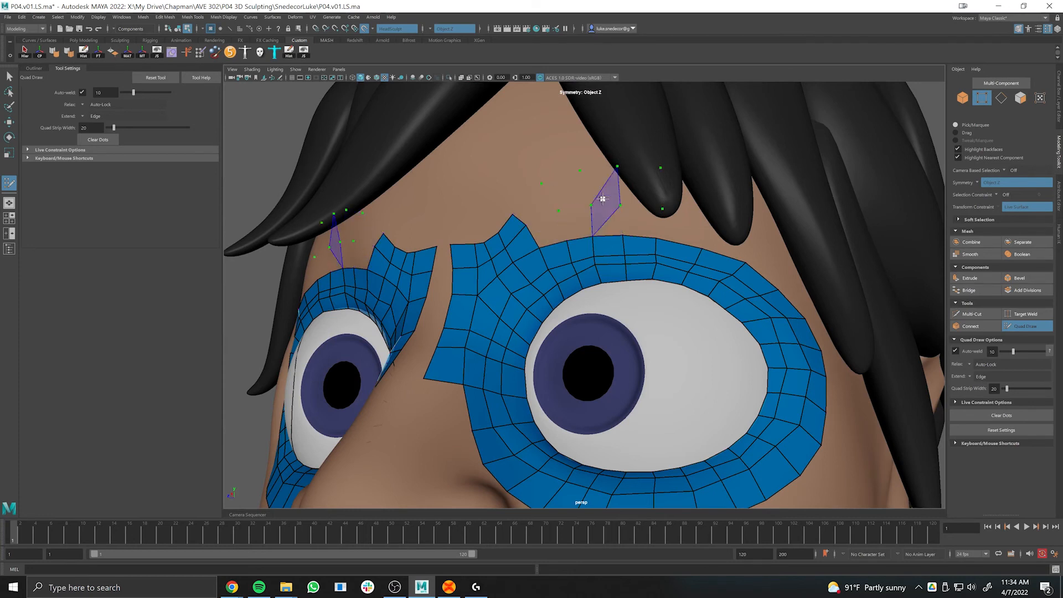
left_click(603, 191, "shift")
left_click(636, 190, "shift")
left_click(639, 222, "shift")
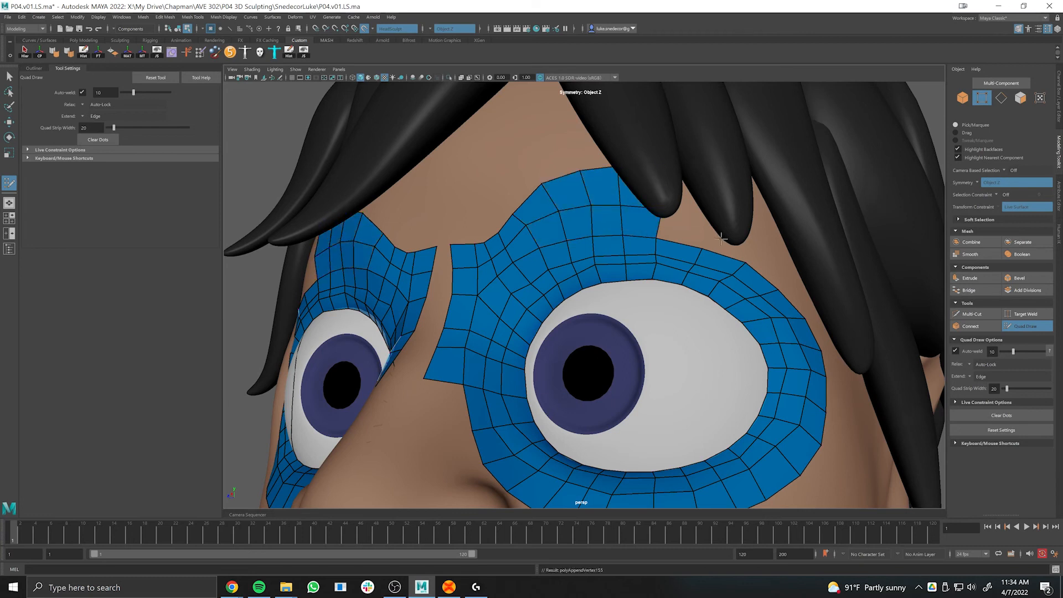
Compare the brow quads with the topology reference and raise the inner brow vertices to smooth their upper edge.
left_click_drag(722, 238, 767, 238, "alt")
right_click_drag(767, 239, 643, 231, "alt")
middle_click_drag(643, 230, 644, 233, "alt")
right_click_drag(688, 244, 827, 231, "alt")
right_click_drag(532, 221, 658, 214, "alt")
middle_click_drag(658, 213, 684, 179, "alt")
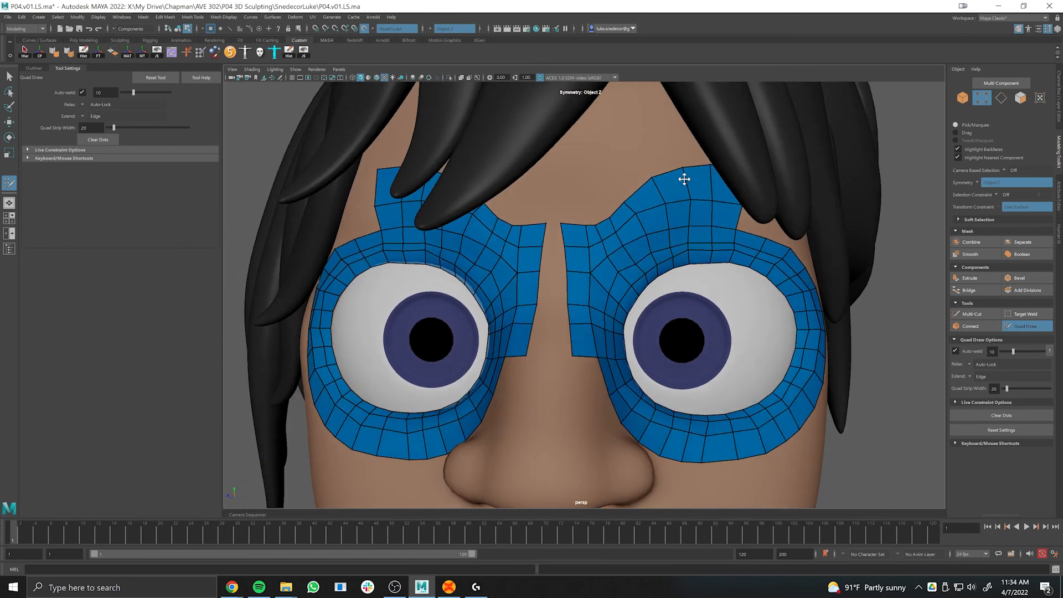
key("alt+Tab")
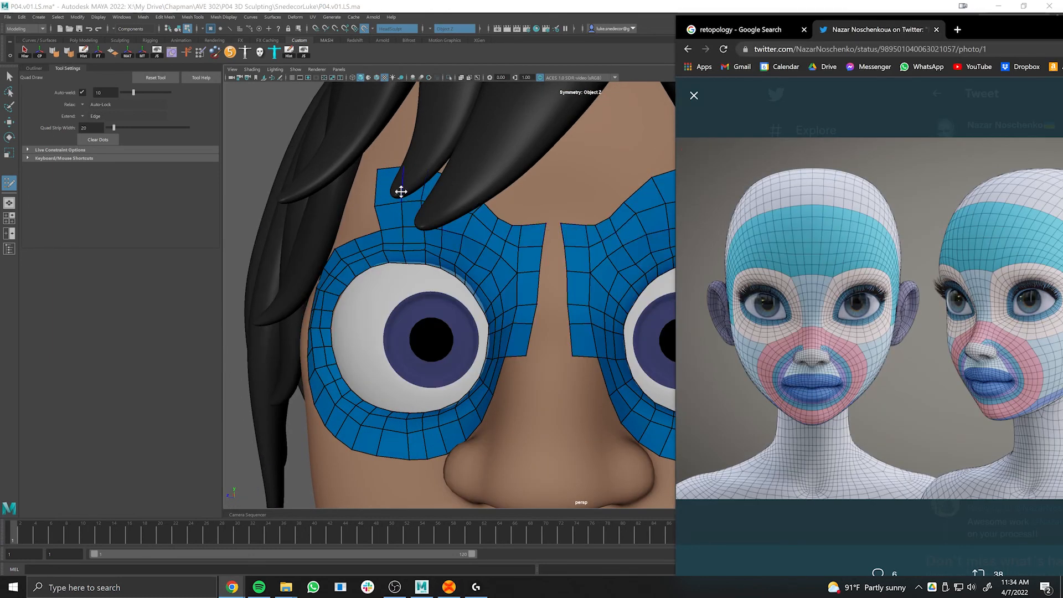
left_click(520, 224)
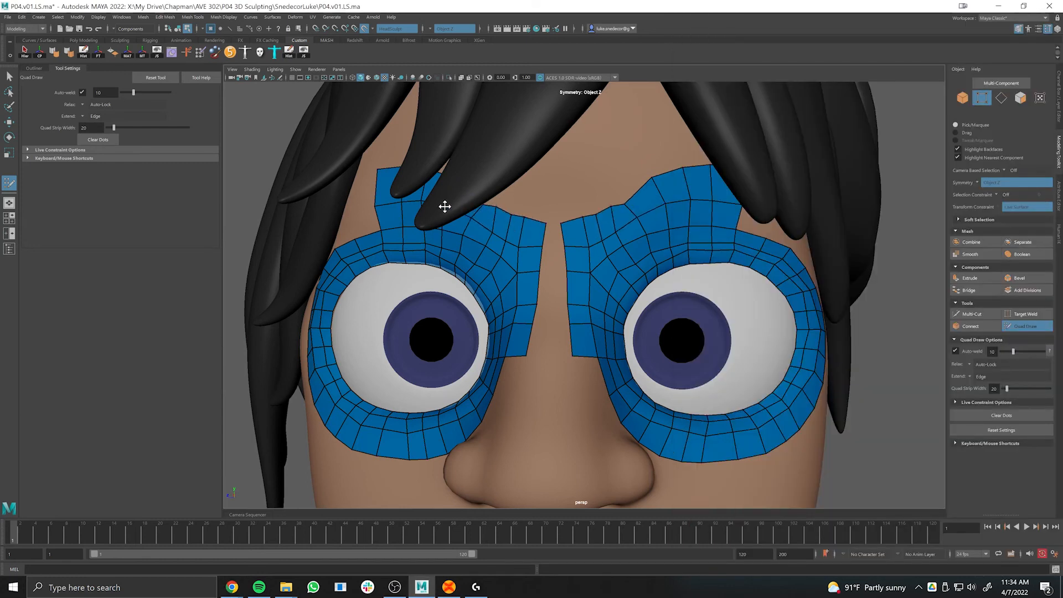
right_click_drag(605, 218, 573, 191, "alt")
middle_click_drag(573, 191, 579, 235, "alt")
right_click_drag(579, 236, 597, 231, "alt")
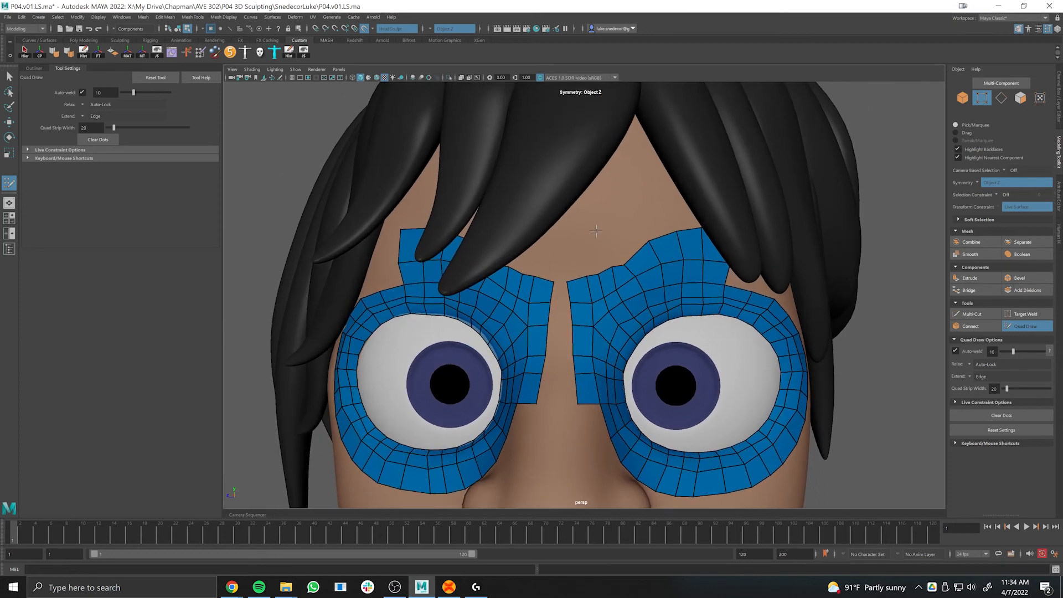
Leave Quad Draw, select the front hair strand covering the brow in object mode and show the Outliner.
key("w")
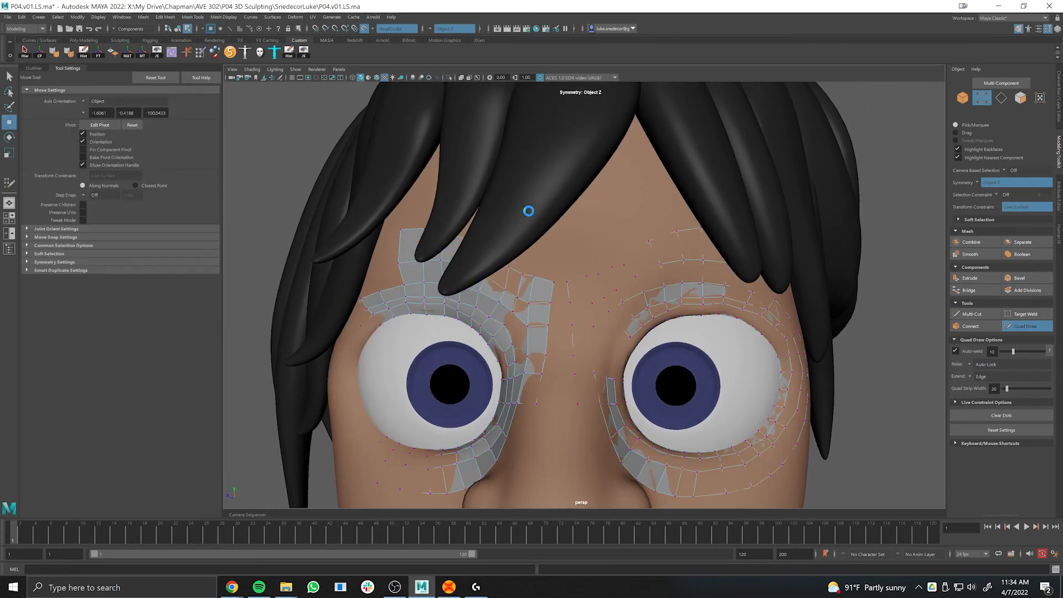
left_click(524, 201)
right_click_drag(530, 184, 543, 178)
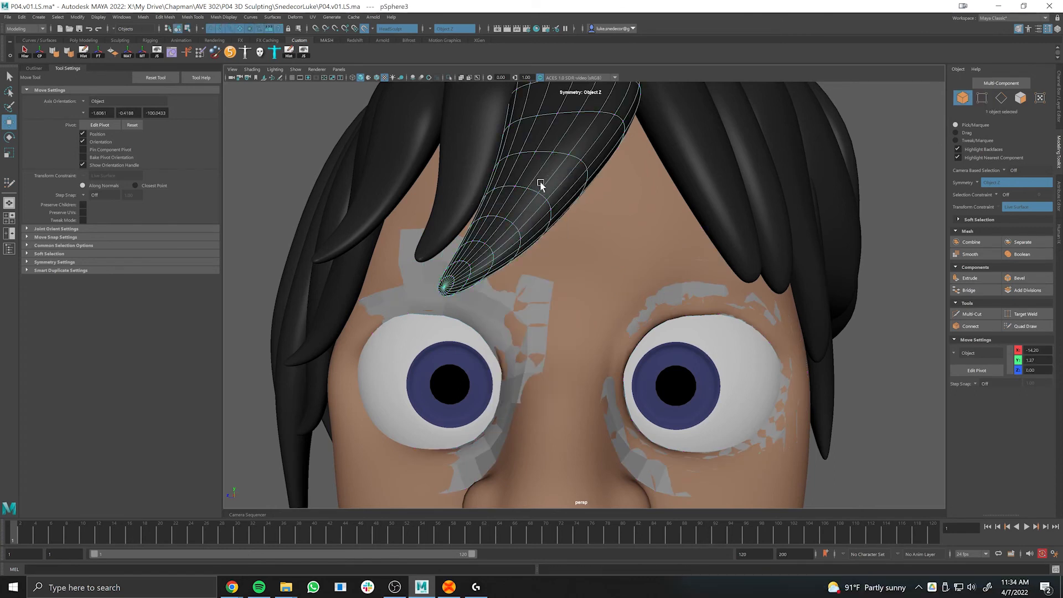
left_click(33, 68)
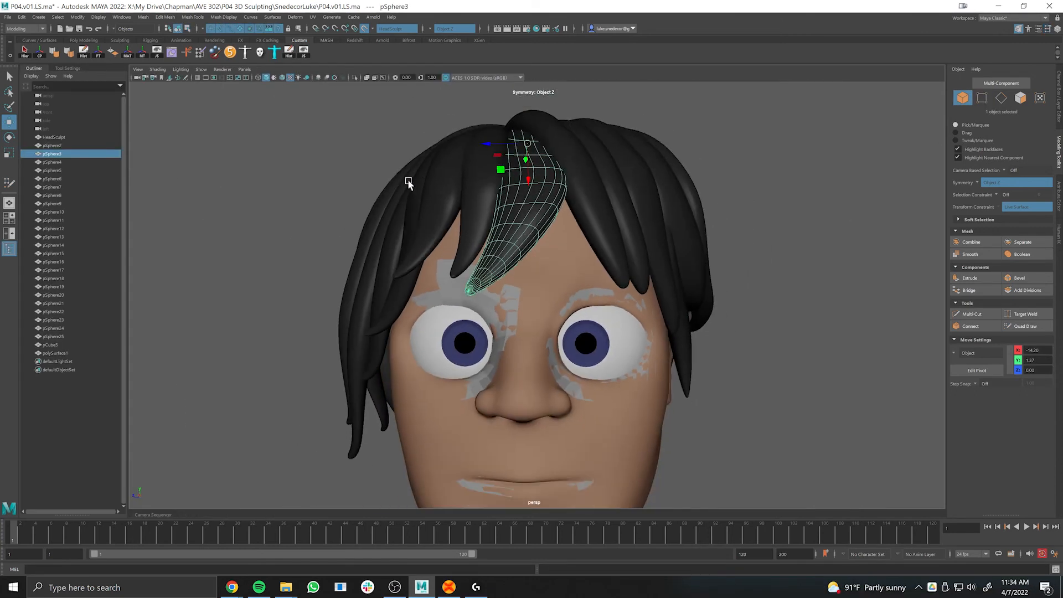
Select all the hair strand meshes covering the head and hide them to expose the forehead.
scroll(410, 184, "down", 5)
left_click_drag(751, 143, 298, 209)
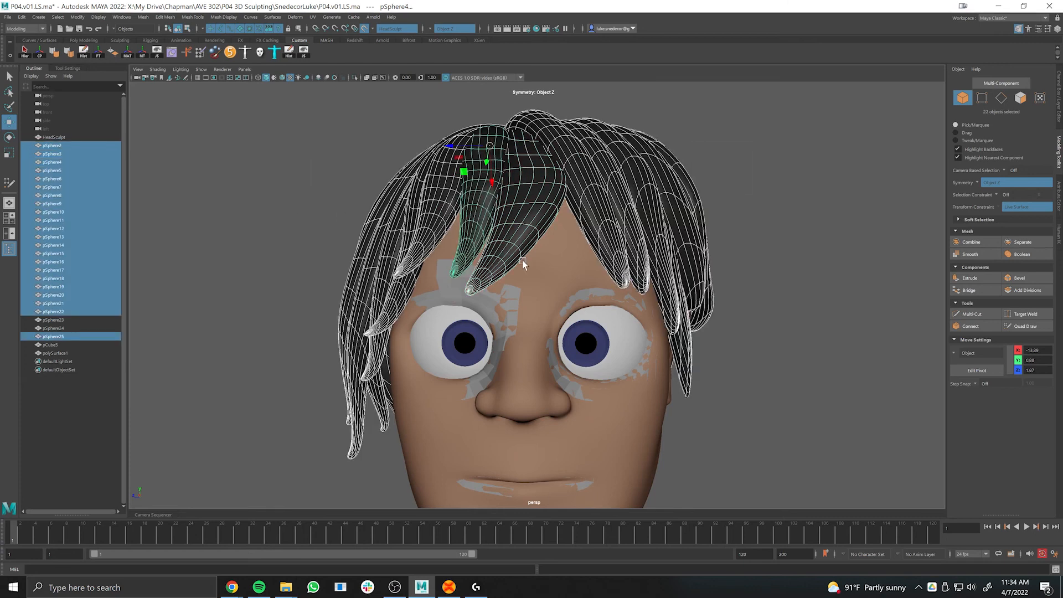
scroll(479, 259, "up", 2)
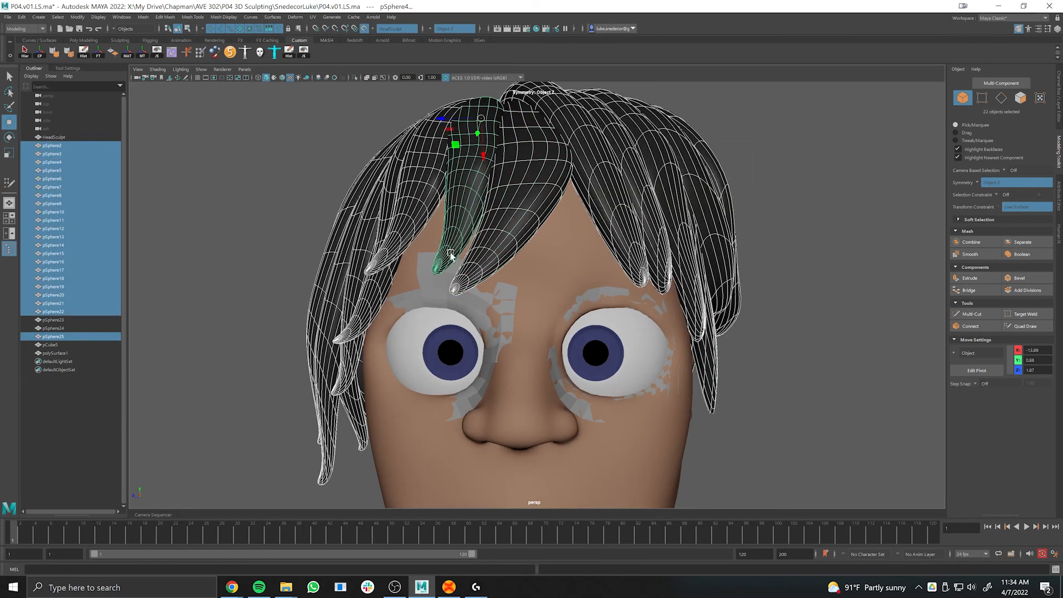
key("h")
left_click(544, 228)
scroll(561, 240, "up", 3)
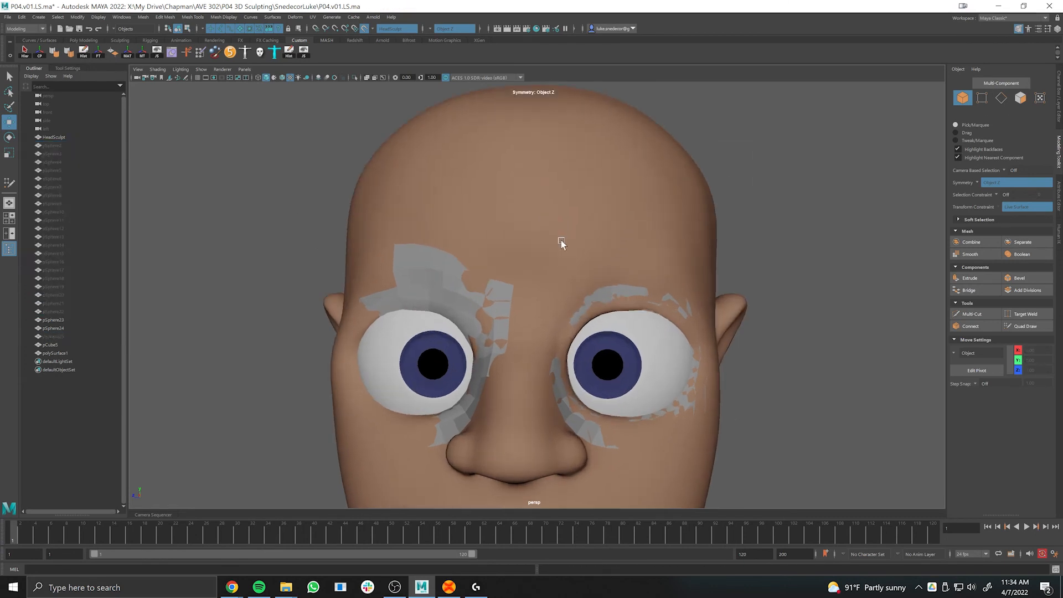
scroll(538, 265, "up", 2)
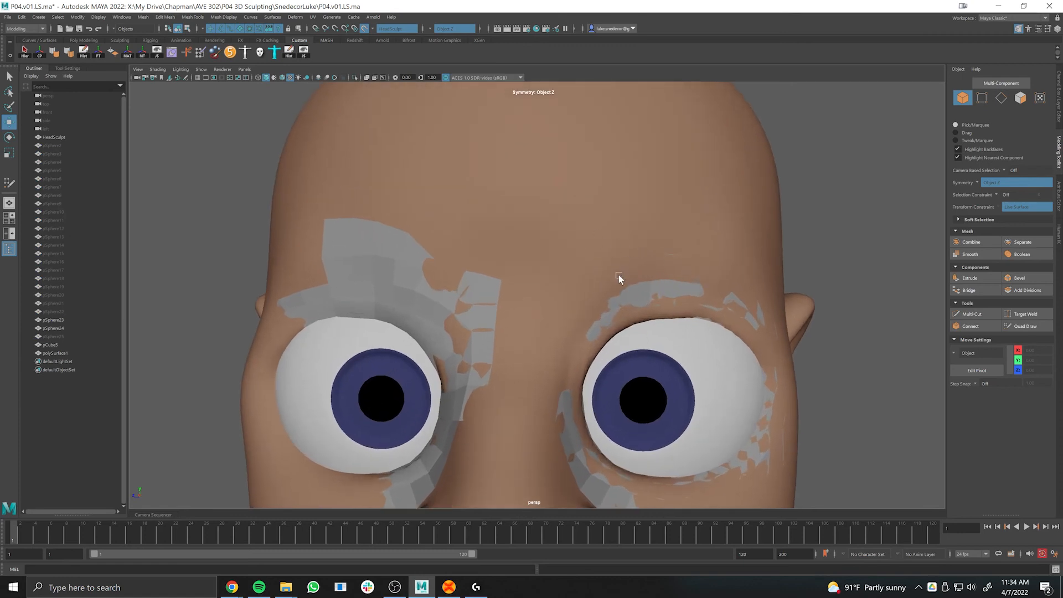
Select the retopology mesh around the eyes in object mode and resume Quad Draw on it.
left_click(1024, 326)
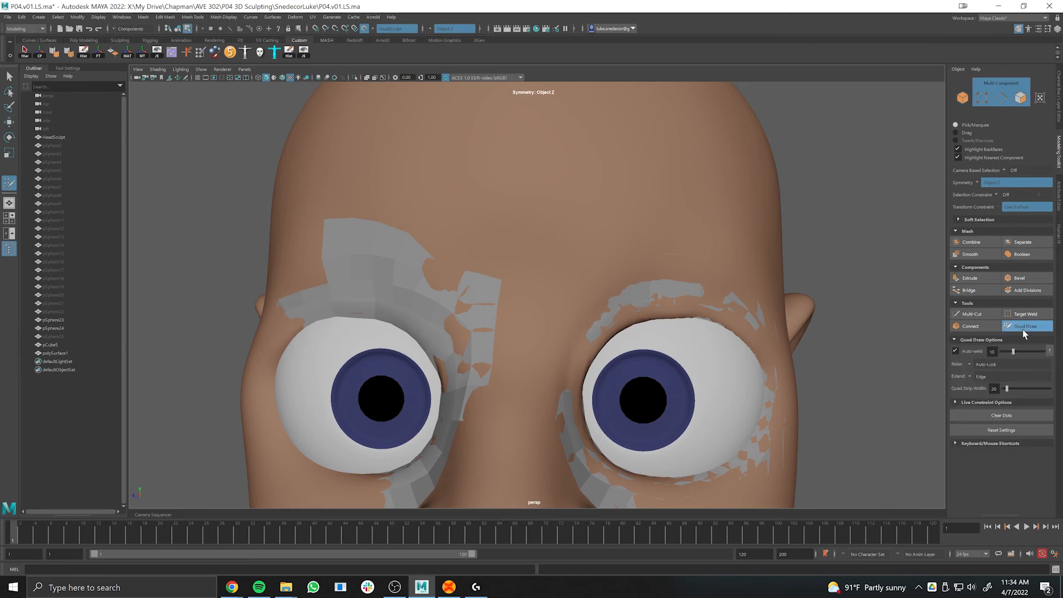
middle_click_drag(615, 282, 595, 249, "alt")
scroll(609, 255, "up", 1)
key("w")
left_click(620, 255)
left_click(1032, 329)
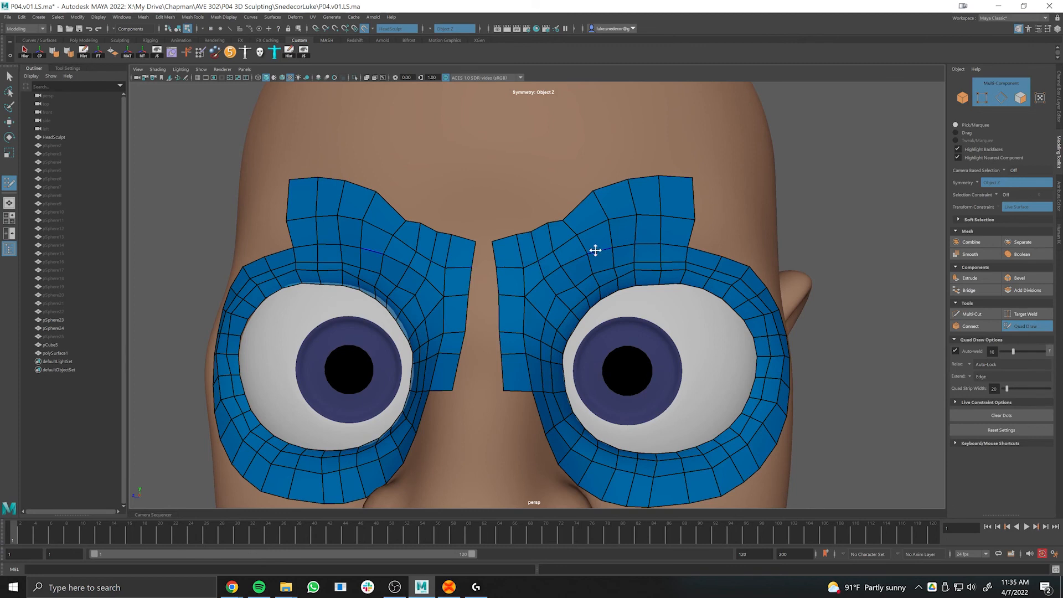
key("w")
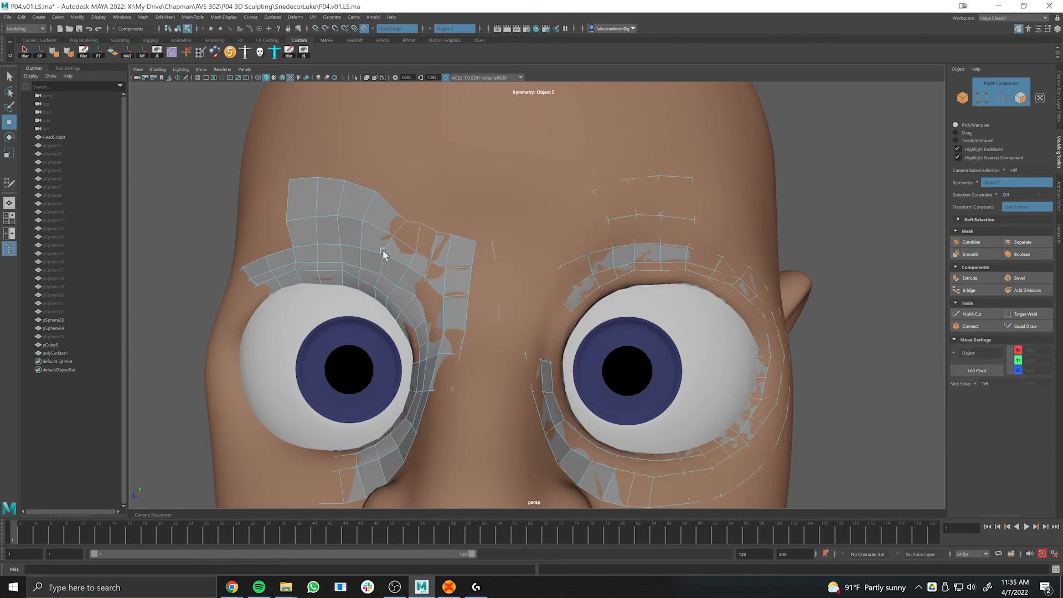
right_click_drag(383, 252, 405, 243)
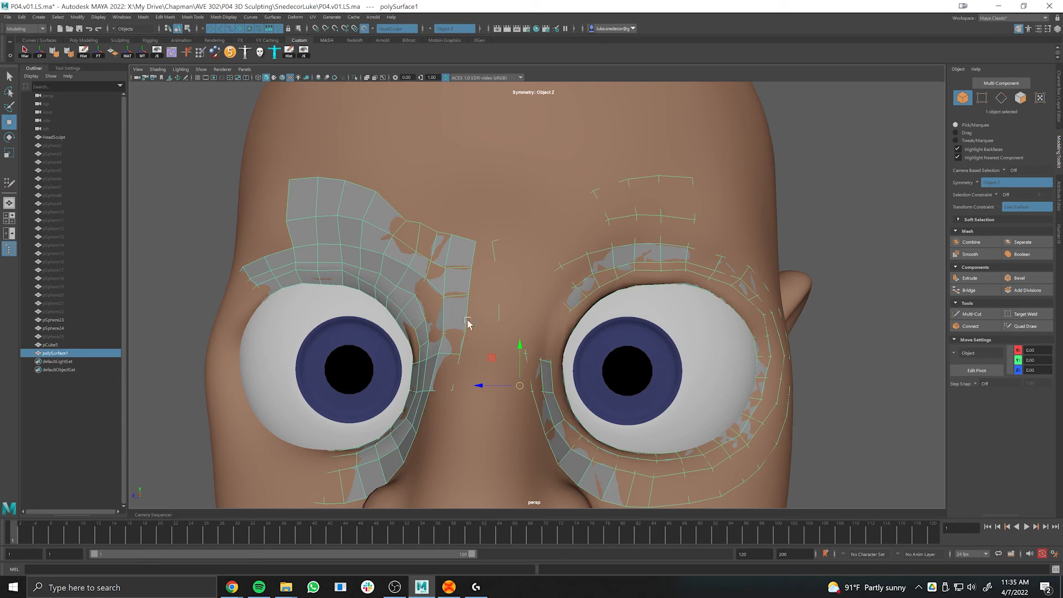
left_click(1025, 326)
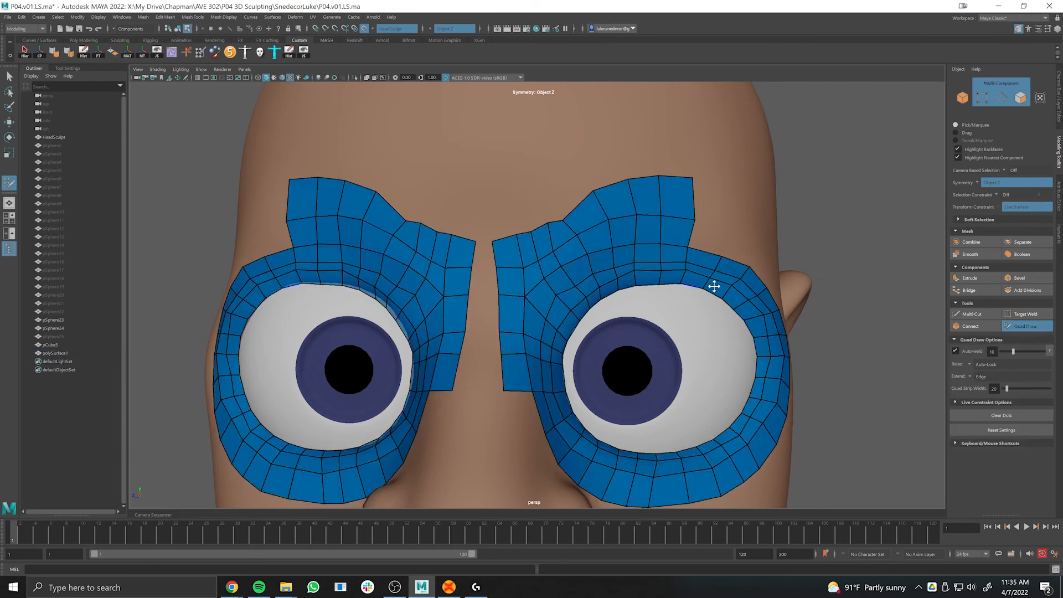
Level the inner upper corner of the brow quads and place two rows of guide dots across the forehead.
left_click_drag(493, 240, 494, 231)
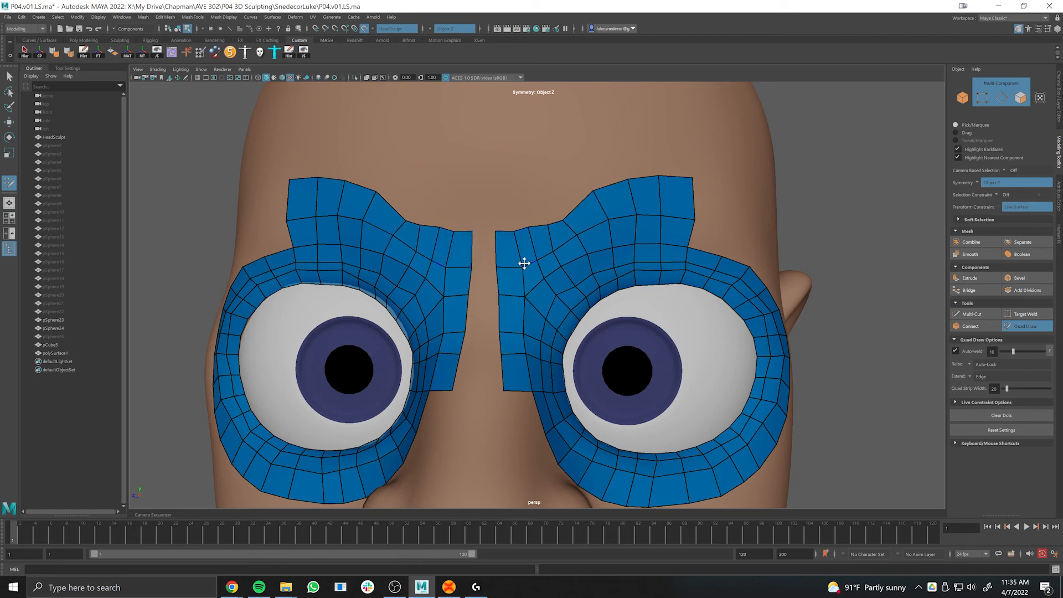
mouse_move(546, 263)
left_mouse_down("shift")
mouse_move(540, 238)
mouse_move(557, 291)
mouse_move(549, 292)
mouse_move(598, 245)
mouse_move(576, 231)
mouse_move(627, 207)
mouse_move(650, 230)
mouse_move(619, 254)
mouse_move(675, 259)
mouse_move(522, 280)
mouse_move(524, 322)
mouse_move(570, 318)
mouse_move(520, 299)
left_mouse_up("shift")
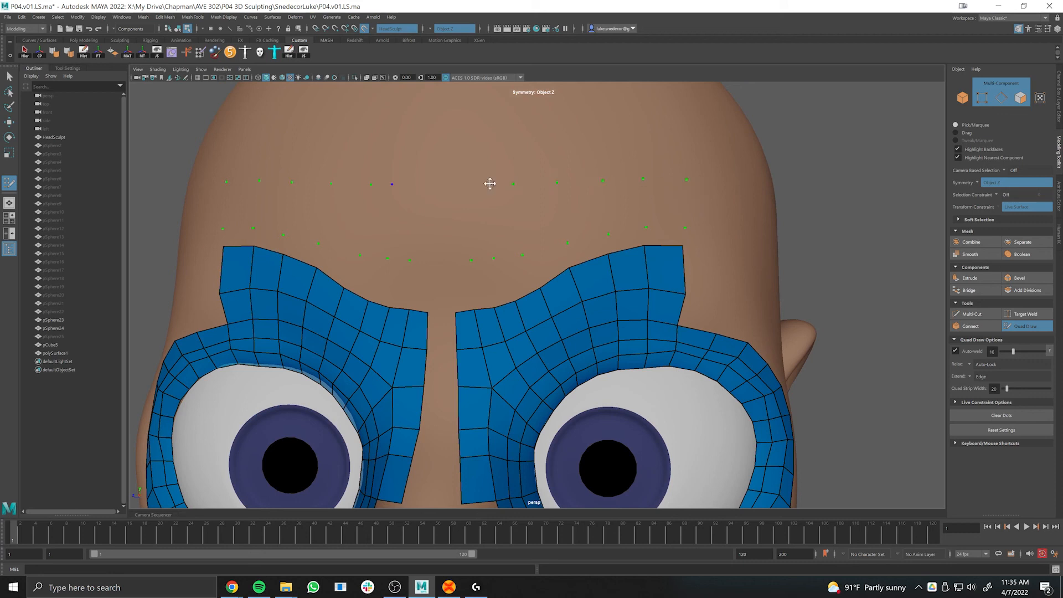
left_click(454, 262)
Fill both forehead dot rows above the brow with quads, undoing the misconnected ones in the lower row.
mouse_move(459, 283)
left_mouse_down("shift")
mouse_move(482, 286)
mouse_move(590, 247)
mouse_move(616, 250)
mouse_move(549, 283)
left_mouse_up("shift")
right_click_drag(544, 278, 611, 274, "alt")
scroll(611, 274, "up", 3)
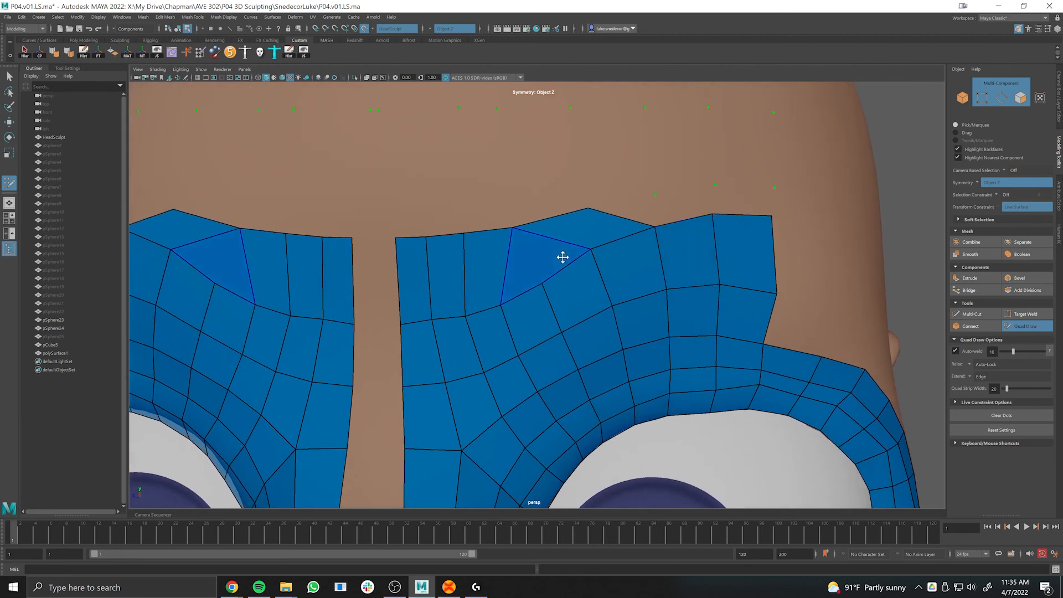
key("ctrl+z")
key("ctrl+z")
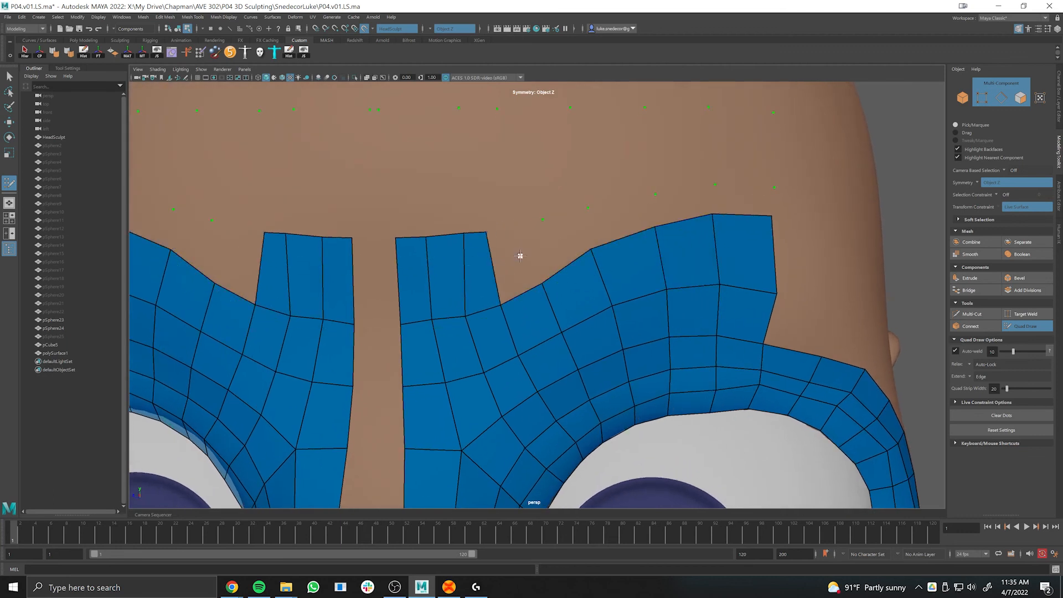
left_click(518, 249, "shift")
left_click(563, 235, "shift")
left_click(620, 222, "shift")
left_click(712, 203, "shift")
mouse_move(721, 170)
left_mouse_down()
mouse_move(736, 159)
mouse_move(436, 178)
left_mouse_up()
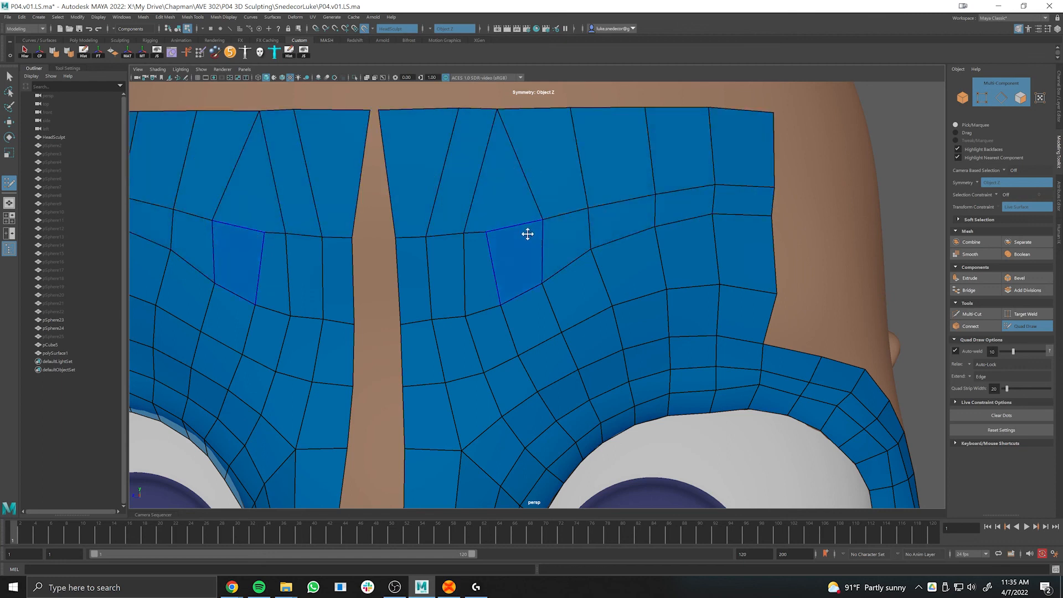
Undo the uneven inner quads of the upper forehead row and refill that gap with four narrow quads toward the midline.
middle_click_drag(527, 233, 517, 278, "alt")
key("ctrl+z")
key("ctrl+z")
key("ctrl+z")
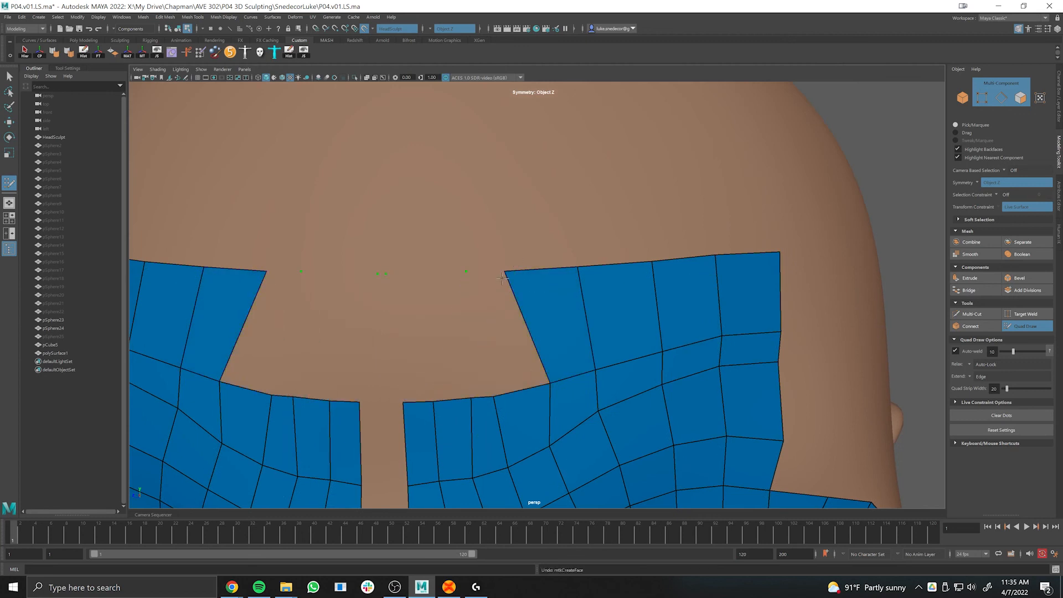
left_click(480, 279)
left_click(509, 334, "shift")
left_click(470, 339, "shift")
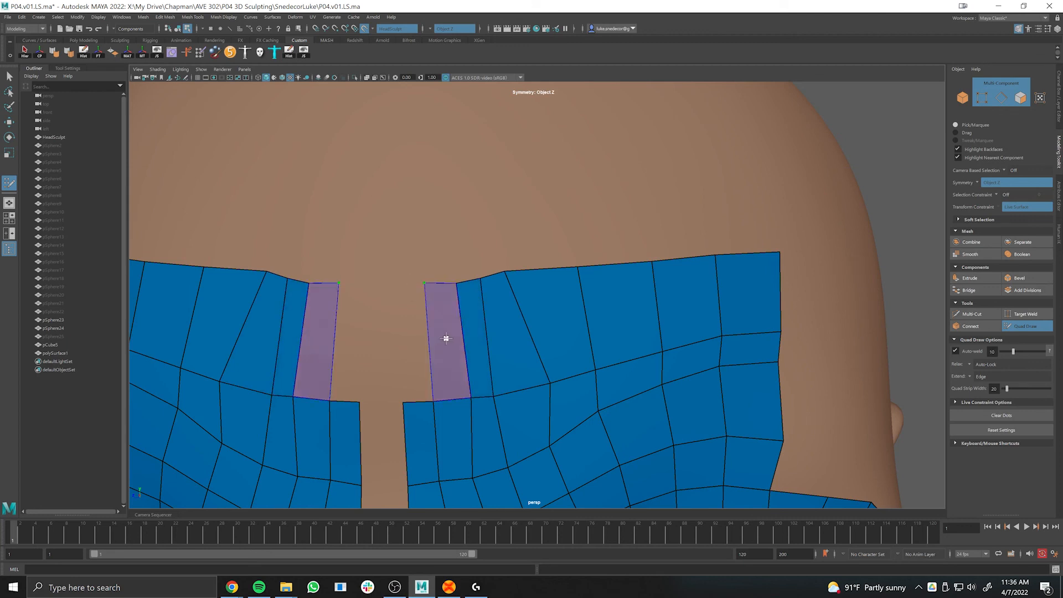
left_click(446, 340, "shift")
left_click(415, 332, "shift")
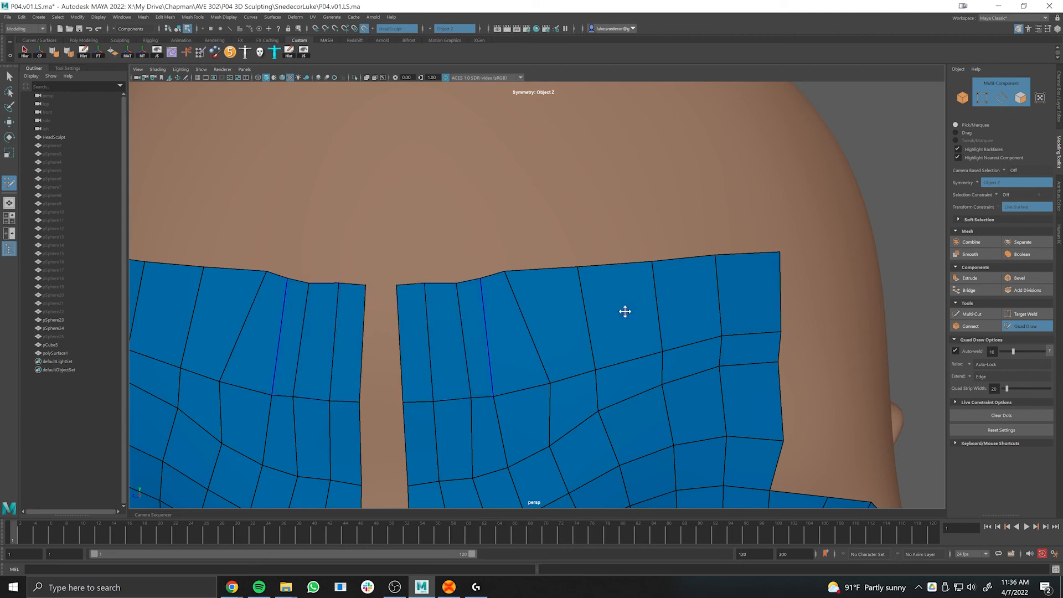
Relax the forehead quads to even out their spacing and smooth the flow above the brow.
scroll(572, 312, "down", 8)
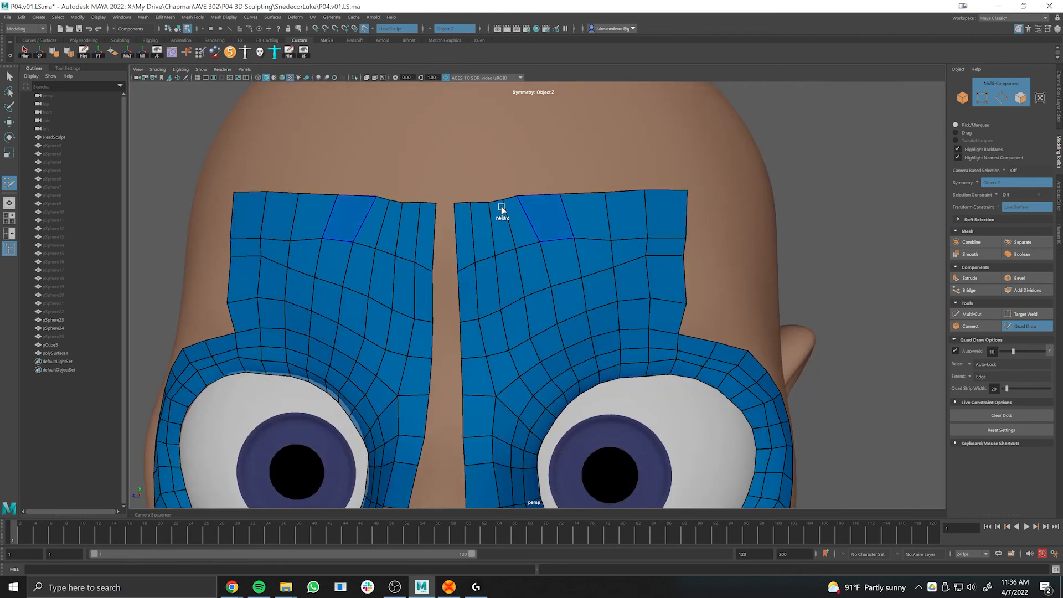
mouse_move(672, 208)
left_mouse_down("shift")
mouse_move(603, 304)
mouse_move(500, 336)
left_mouse_up("shift")
left_click_drag(641, 243, 621, 271, "shift")
middle_click_drag(692, 282, 650, 216, "alt")
right_click_drag(650, 215, 646, 252, "alt")
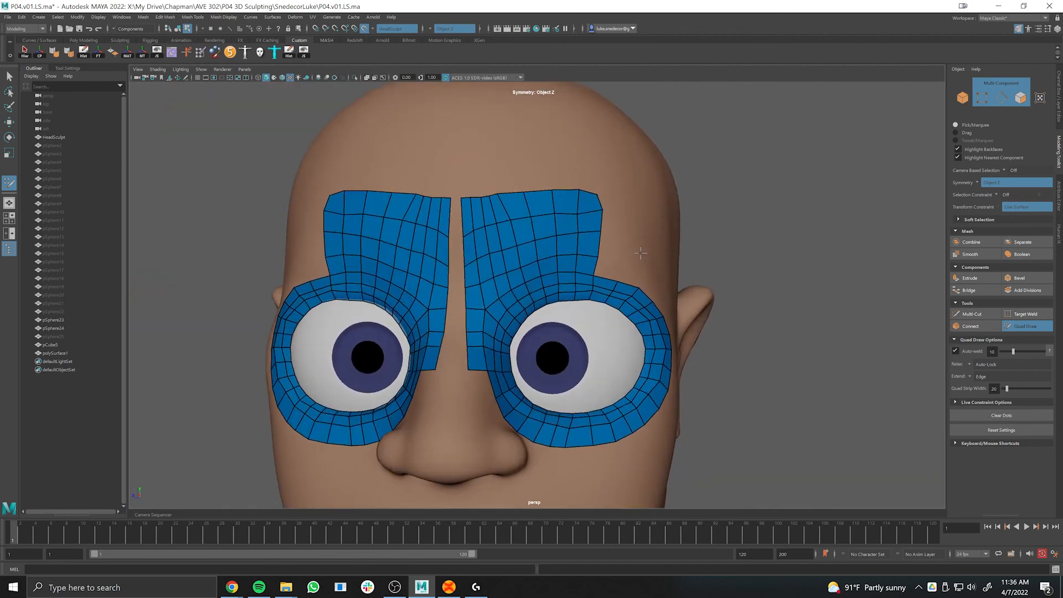
Place three columns of four dots over the temple and check the face topology reference in Chrome.
left_click_drag(646, 251, 487, 263, "alt")
right_click_drag(487, 263, 525, 266, "alt")
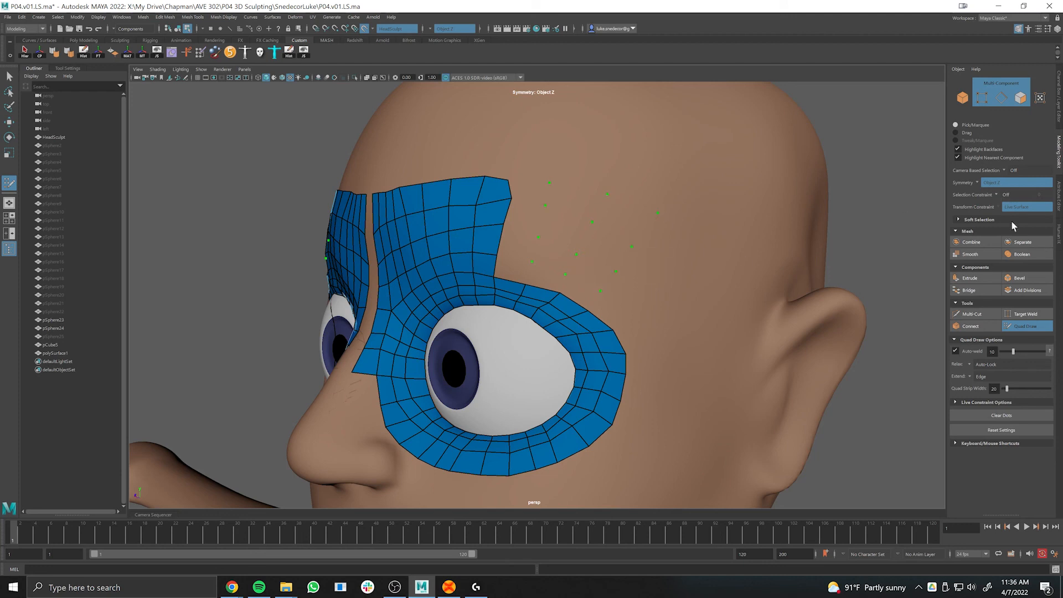
key("alt+Tab")
left_click_drag(1025, 20, 531, 103)
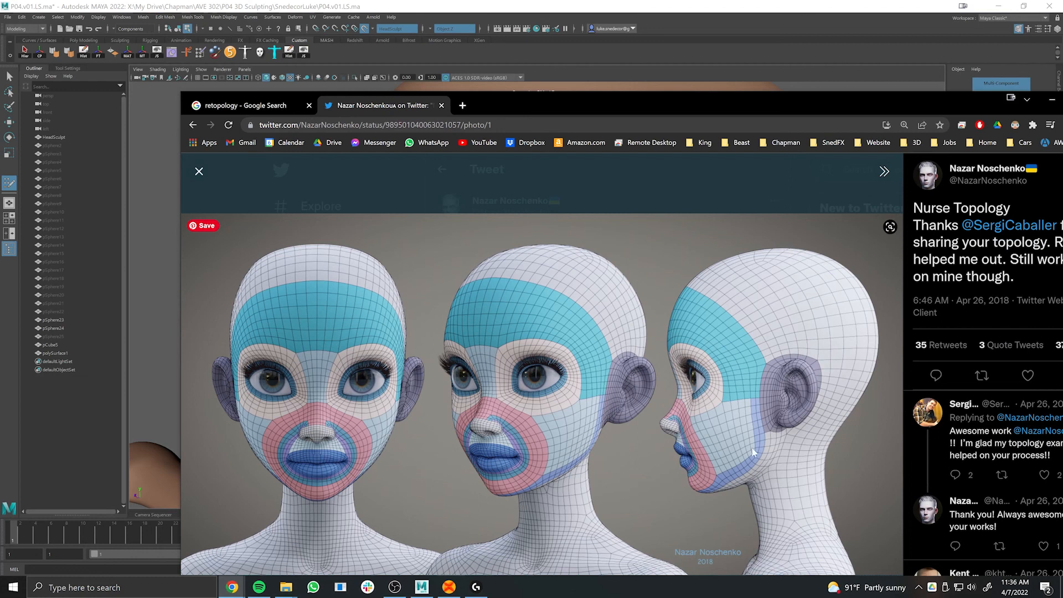
left_click_drag(480, 102, 997, 92)
Return to Maya and fill the temple dots with quads, joining the forehead rows to the outer eye loop.
left_click(607, 253)
mouse_move(607, 253)
left_mouse_down("alt")
mouse_move(557, 286)
mouse_move(567, 287)
mouse_move(534, 265)
mouse_move(517, 236)
mouse_move(573, 245)
mouse_move(600, 223)
mouse_move(527, 209)
left_mouse_up("alt")
left_click(534, 282, "shift")
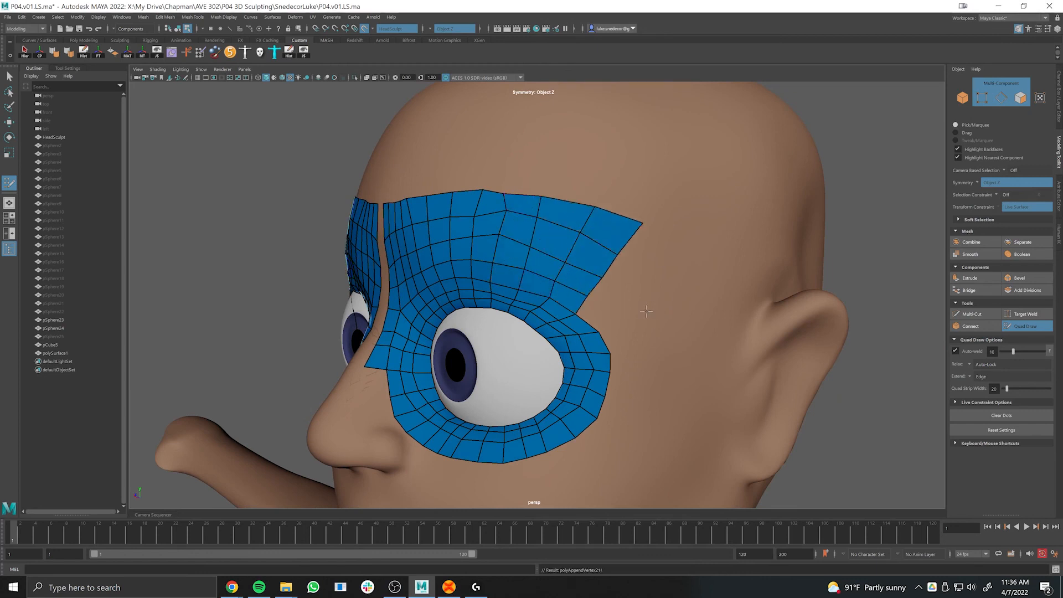
scroll(606, 215, "up", 3)
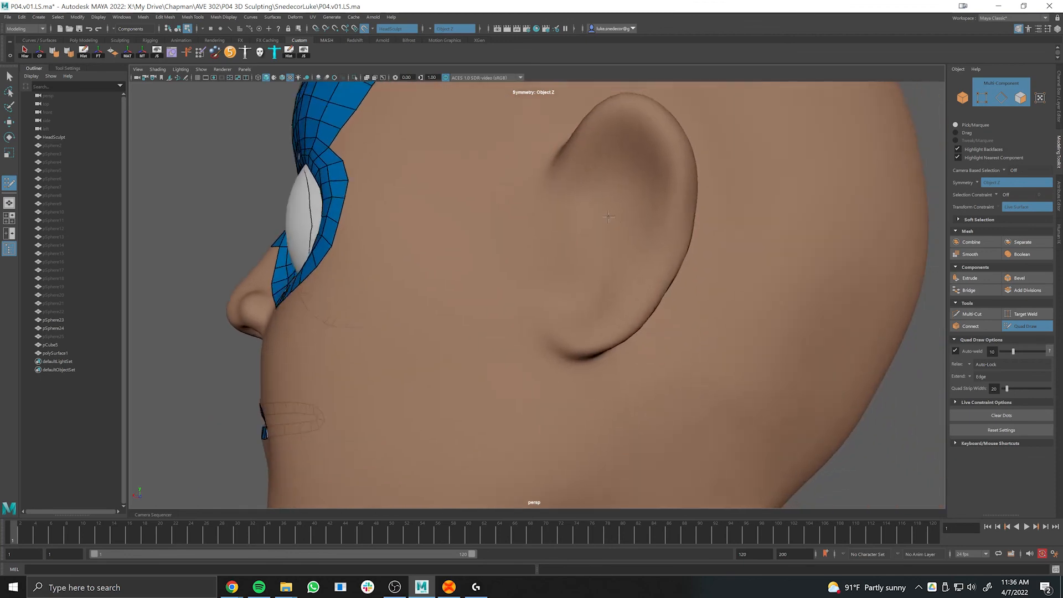